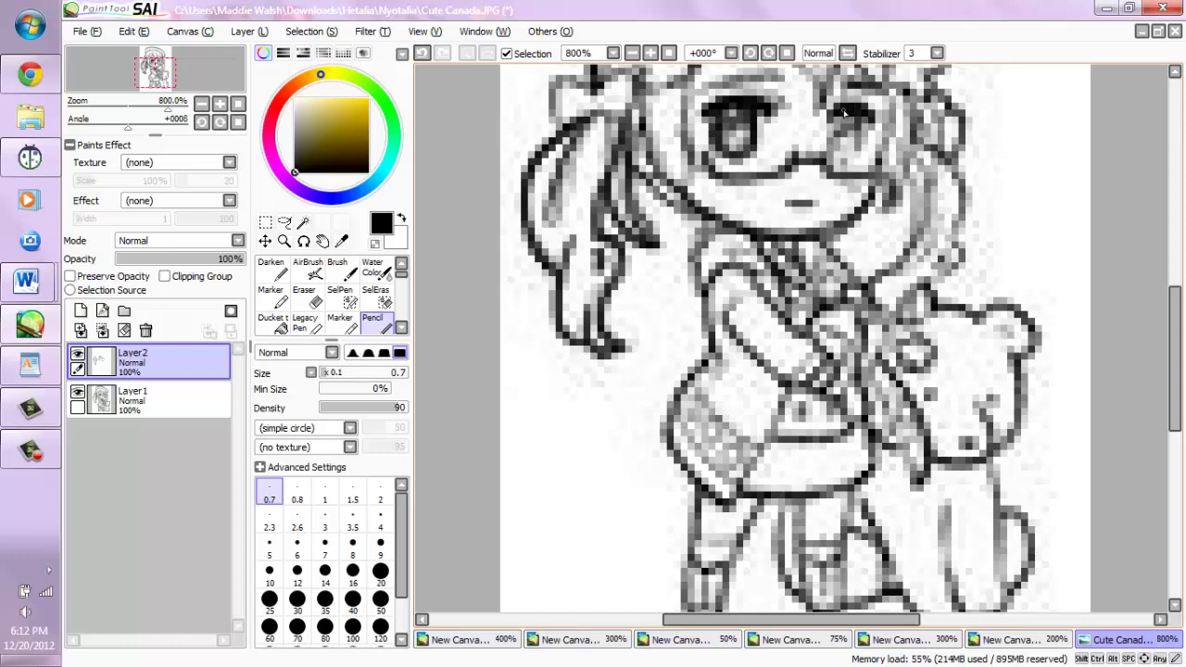
# - Switch to Chrome, enlarge the 2010canako.JPG reference page to view the character closely, and return to the canvas in PaintTool SAI
pyautogui.moveTo(1174, 326); pyautogui.dragTo(1175, 275)
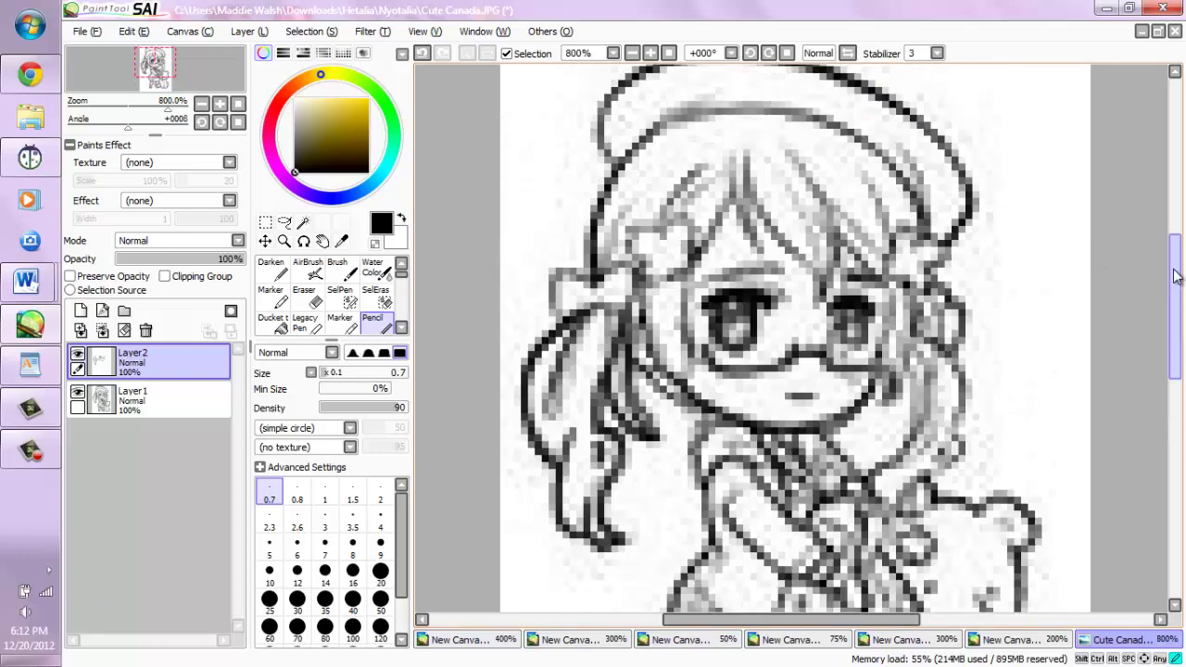
pyautogui.click(10, 69)
pyautogui.click(870, 11)
pyautogui.click(1173, 36)
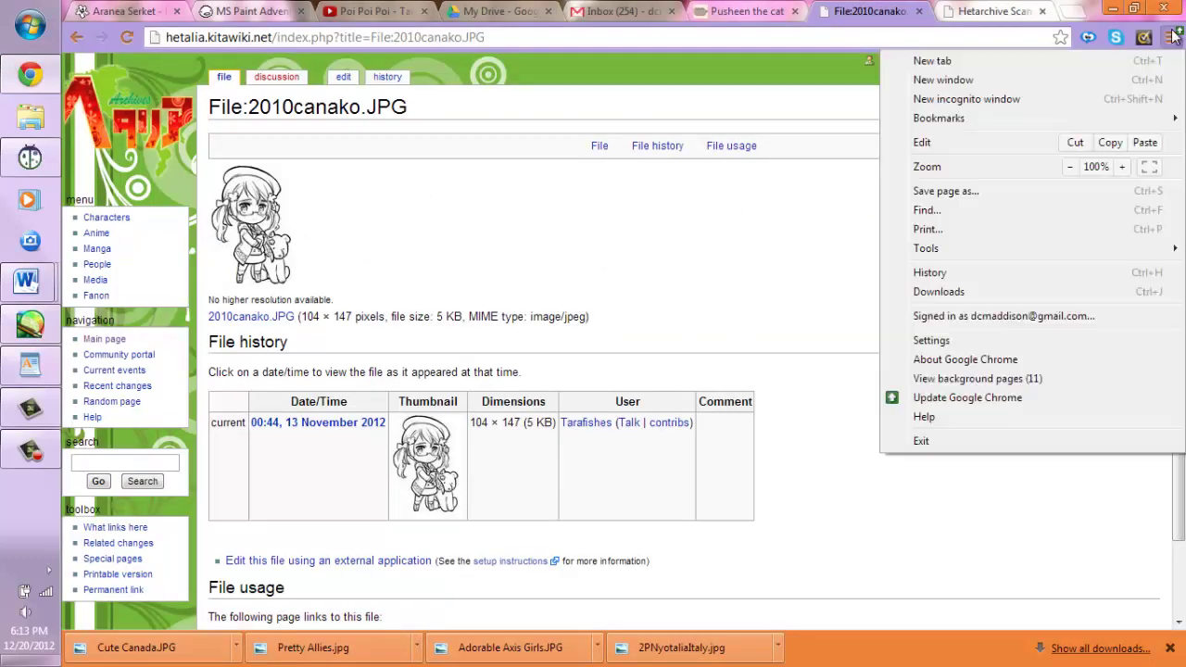
pyautogui.click(1120, 167)
pyautogui.click(1120, 167)
pyautogui.click(1121, 166)
pyautogui.click(1121, 167)
pyautogui.click(1120, 166)
pyautogui.click(1121, 167)
pyautogui.hotkey('alt', 'Tab')
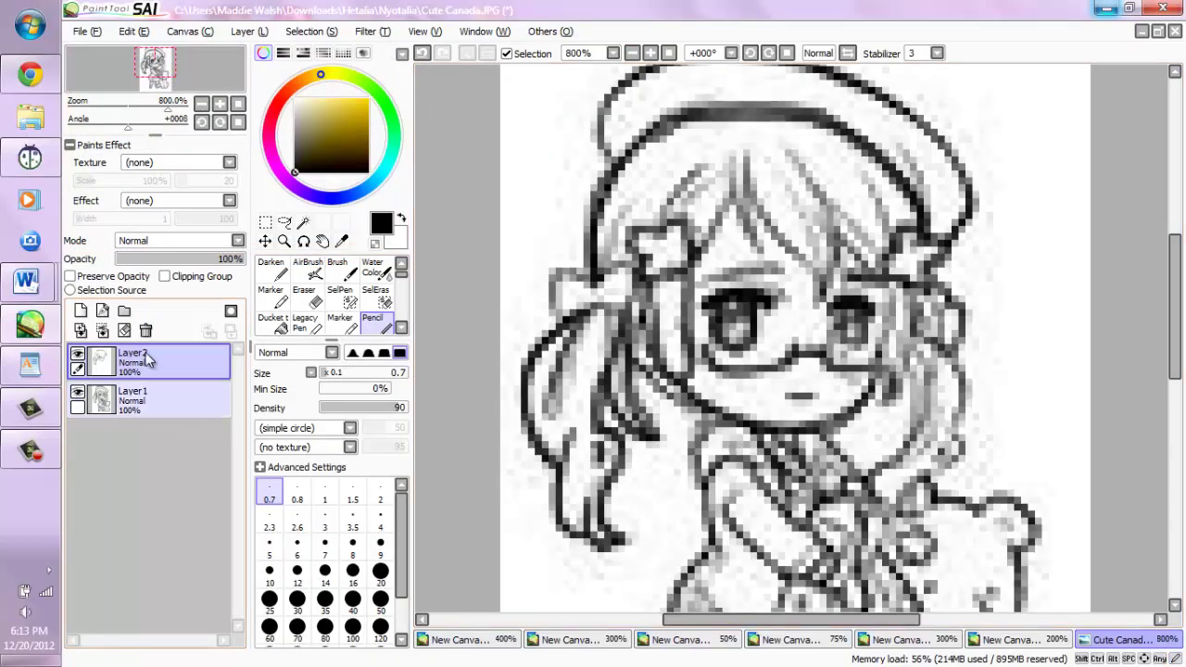
# - Trace the character's right-side pigtail and the bear's head and body on Layer2 with the 0.7 Pencil
pyautogui.click(77, 394)
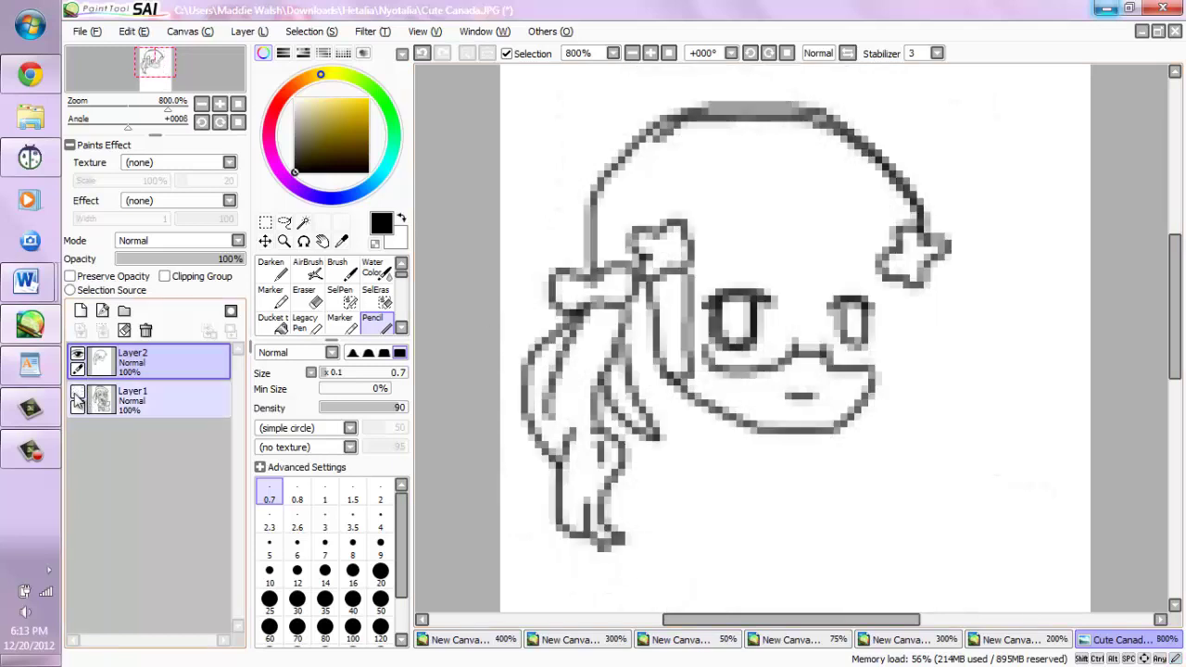
pyautogui.click(77, 396)
pyautogui.press('e')
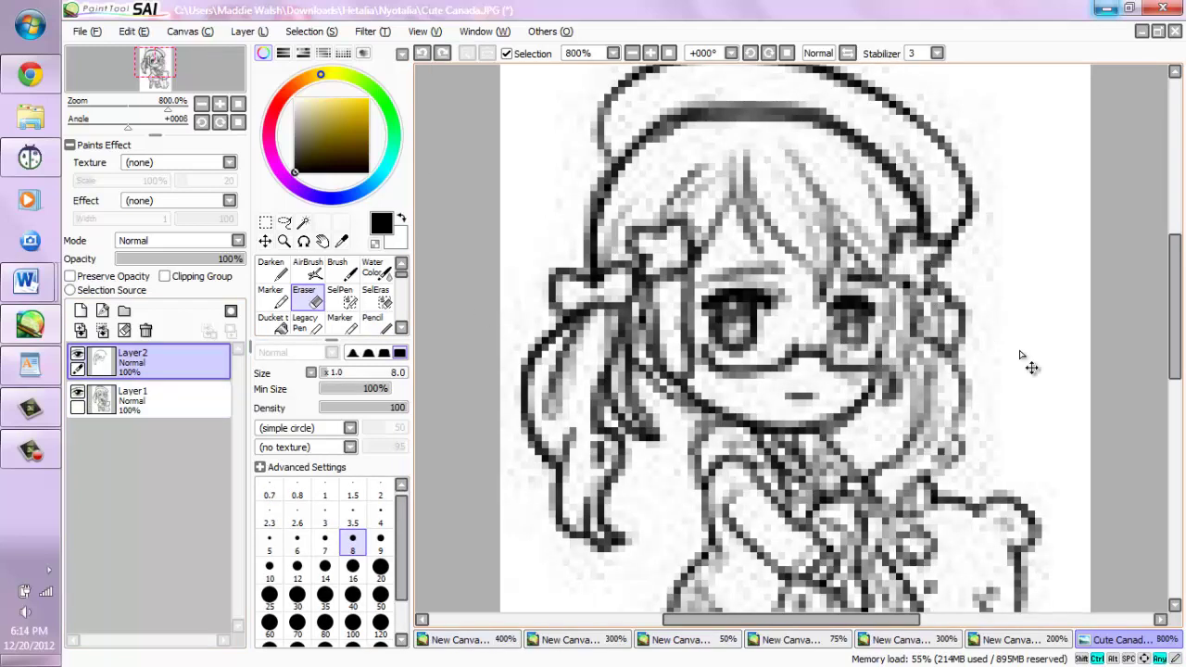
pyautogui.press('n')
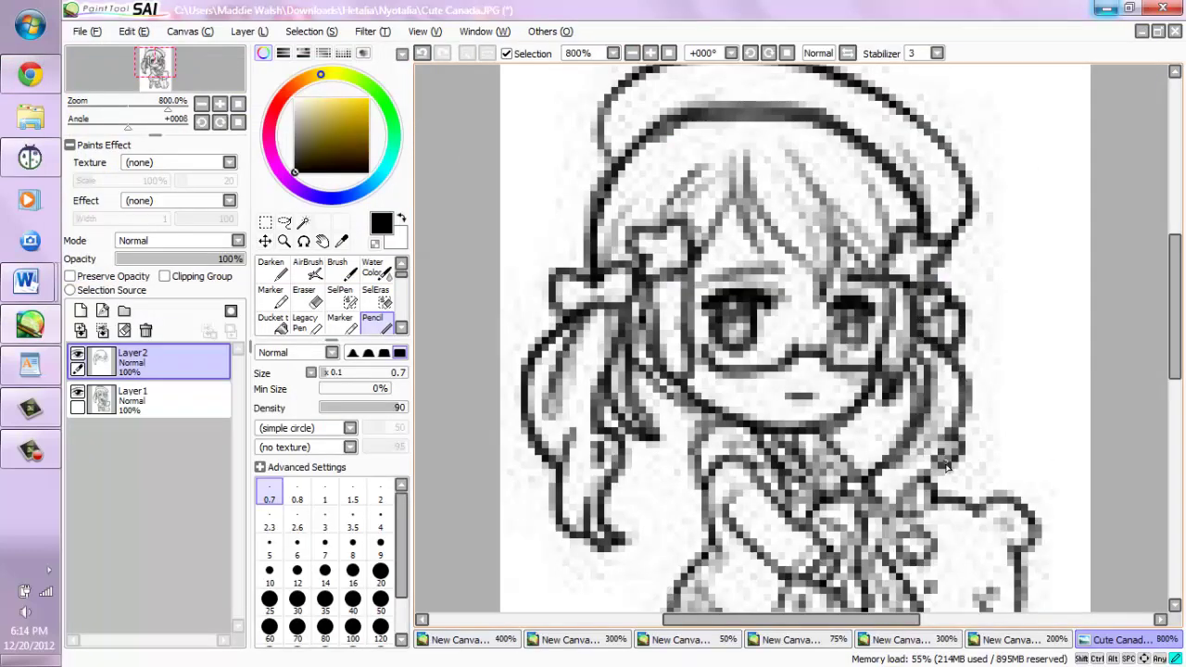
pyautogui.moveTo(947, 468); pyautogui.dragTo(938, 269)
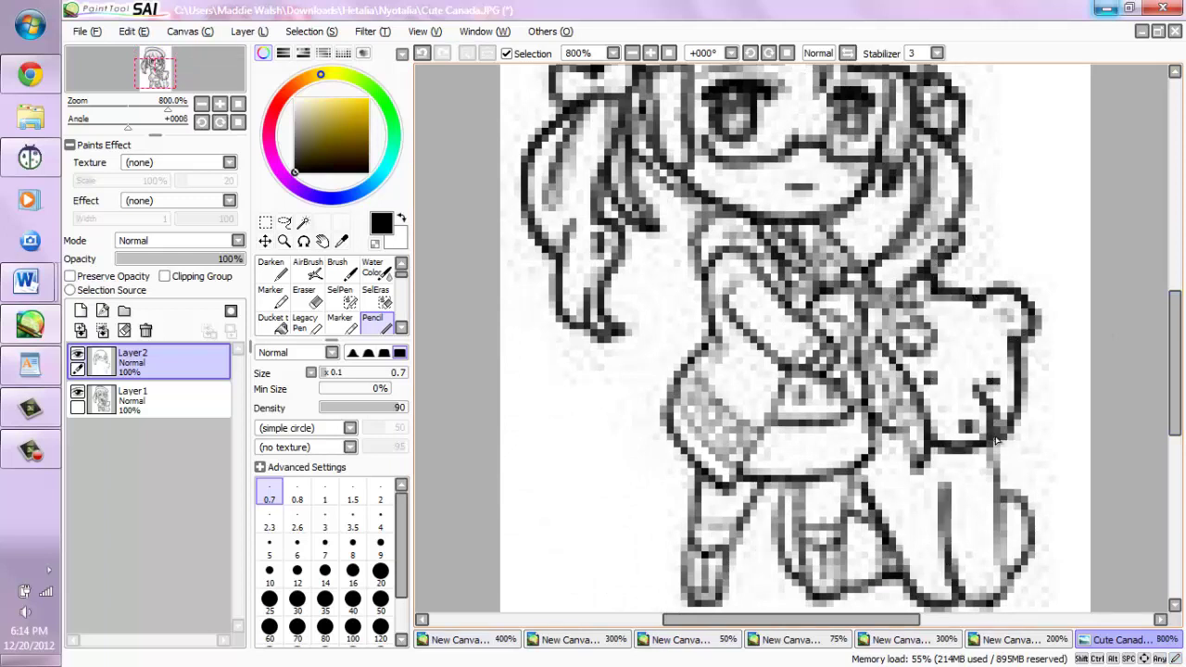
pyautogui.moveTo(995, 441); pyautogui.dragTo(996, 593)
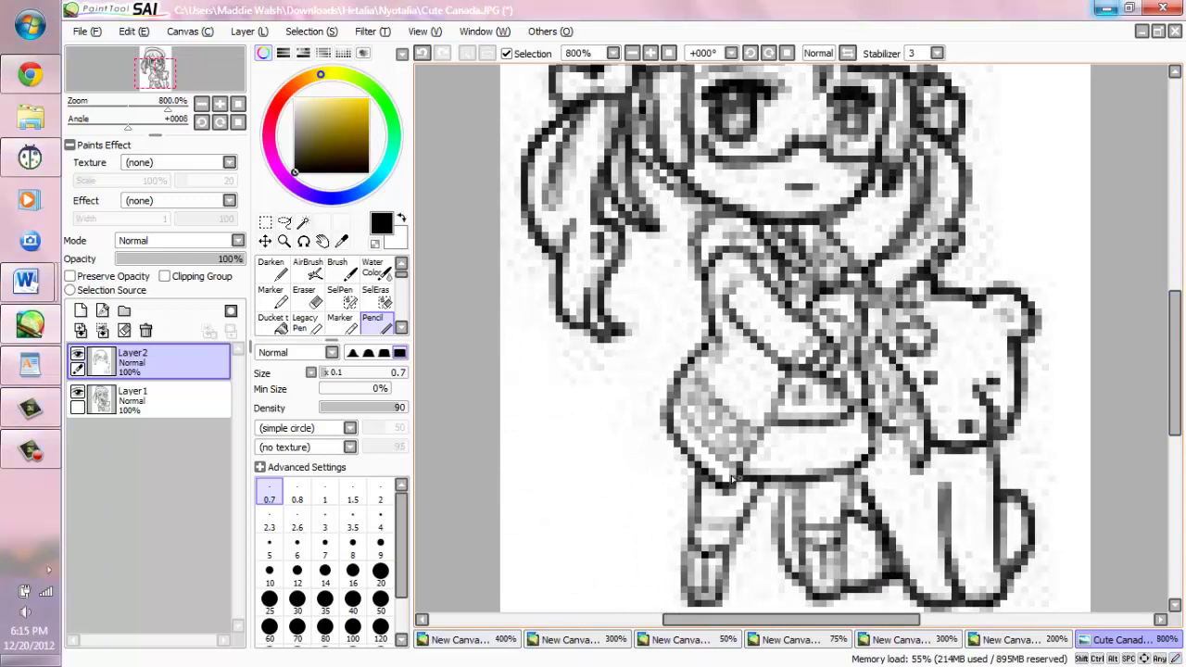
# - Trace the beret and the bangs on Layer2, toggling the sketch layer's visibility to check the lines
pyautogui.click(77, 391)
pyautogui.scroll(5, 794, 338)
pyautogui.click(77, 391)
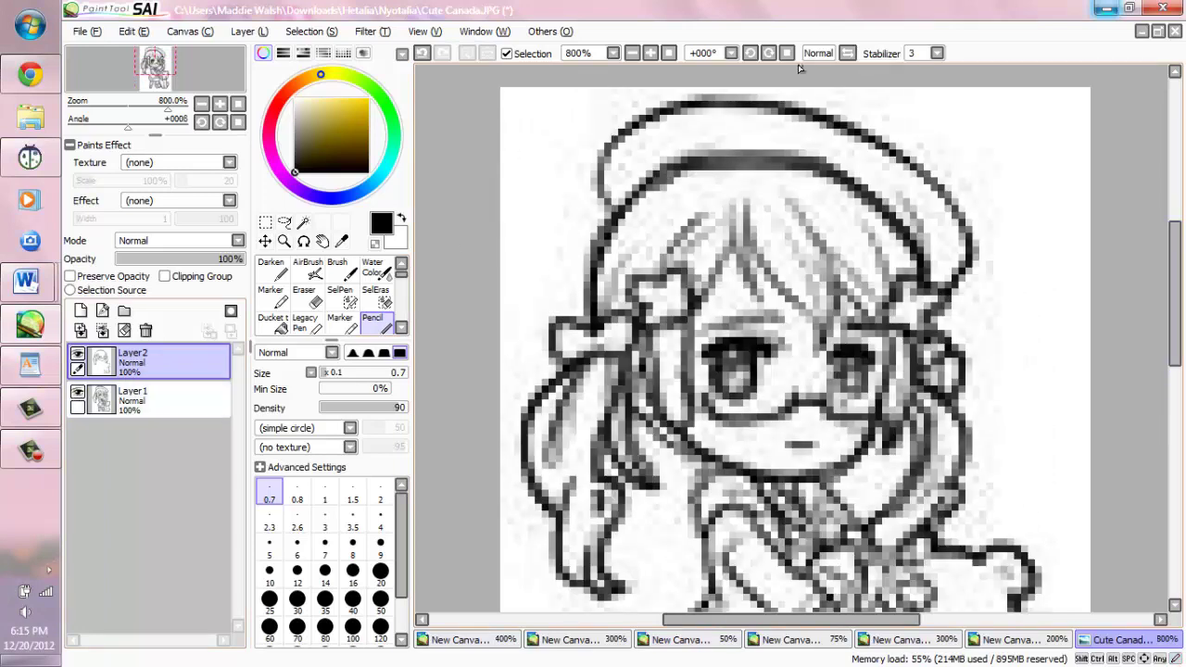
pyautogui.click(77, 391)
pyautogui.click(77, 391)
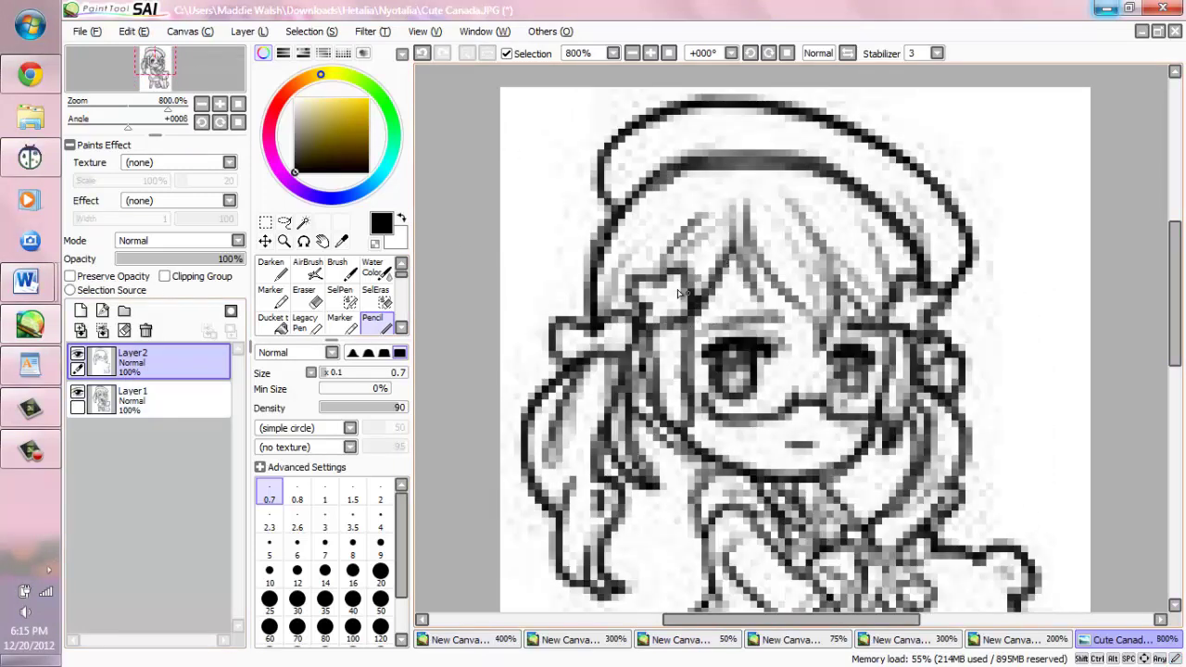
pyautogui.click(77, 391)
pyautogui.click(77, 391)
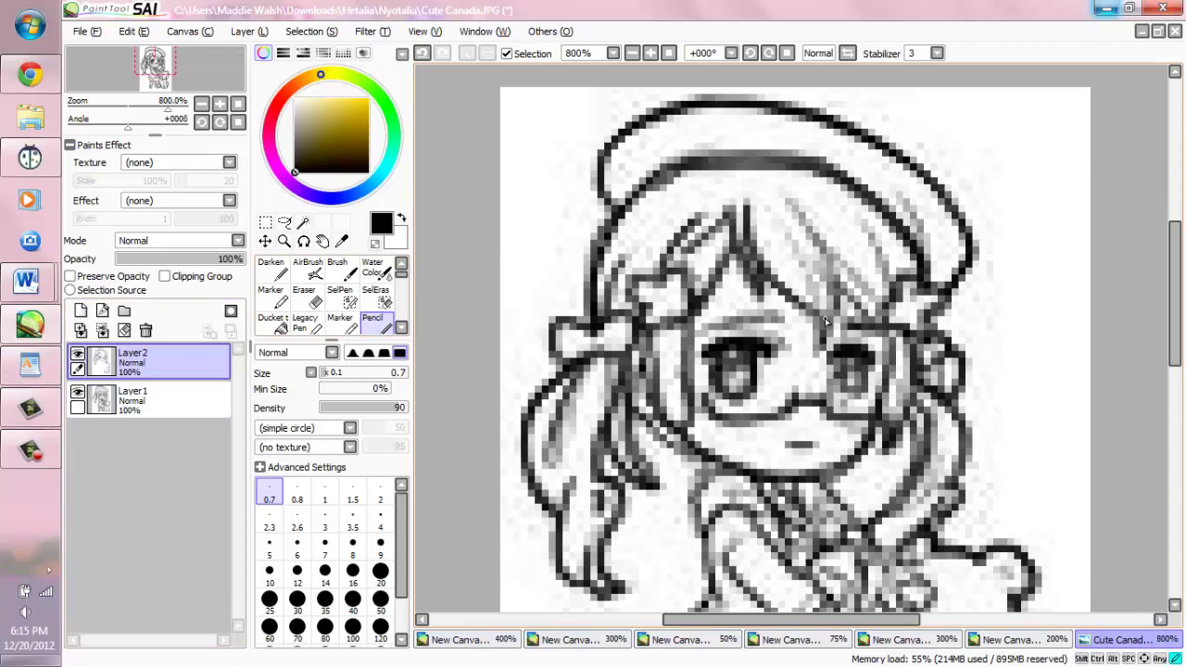
# - Trace the arms, jacket, skirt and legs on Layer2, checking the reference in Chrome and the line art without the sketch
pyautogui.scroll(-5, 1181, 306)
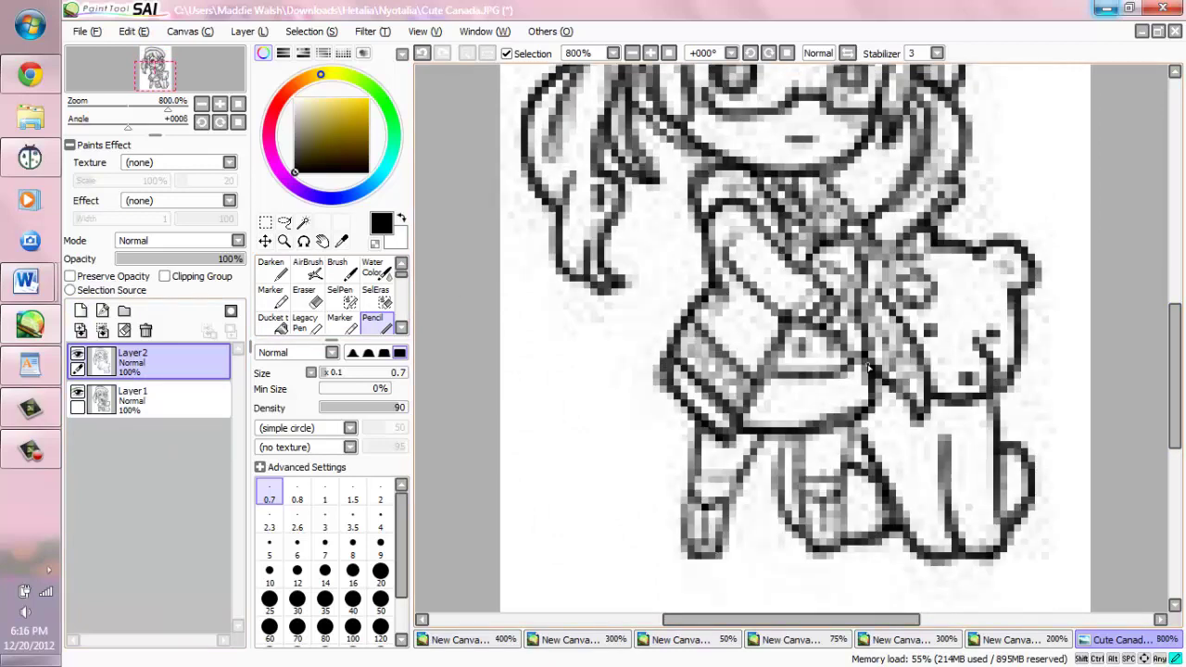
pyautogui.hotkey('alt', 'Tab')
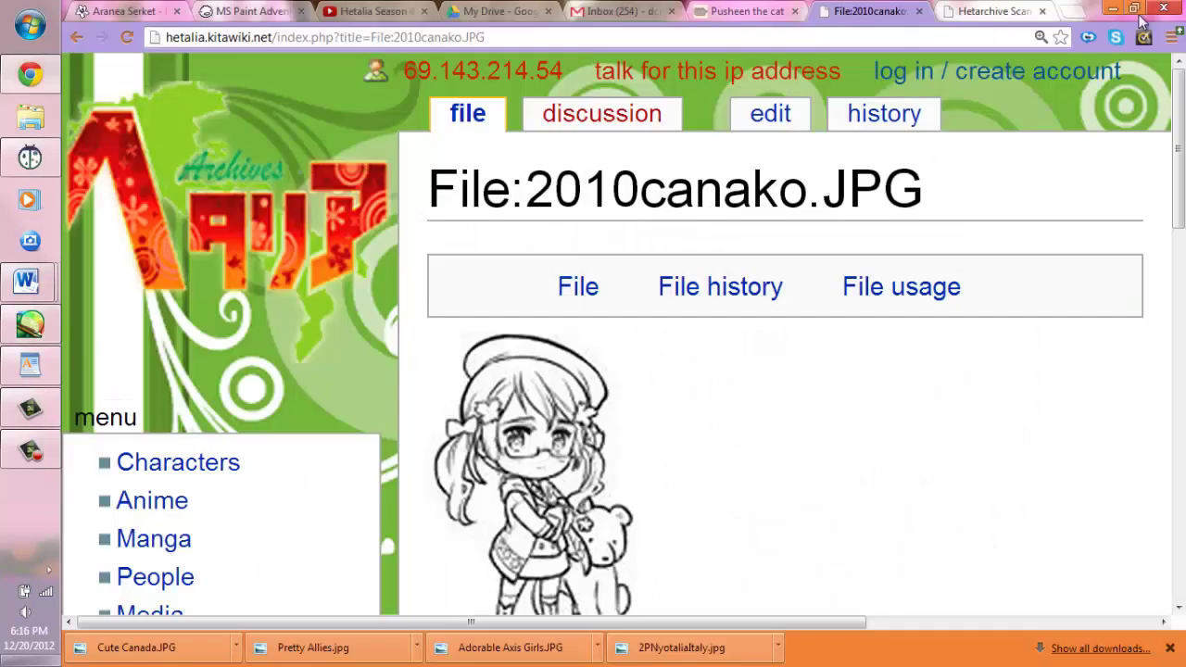
pyautogui.hotkey('alt', 'Tab')
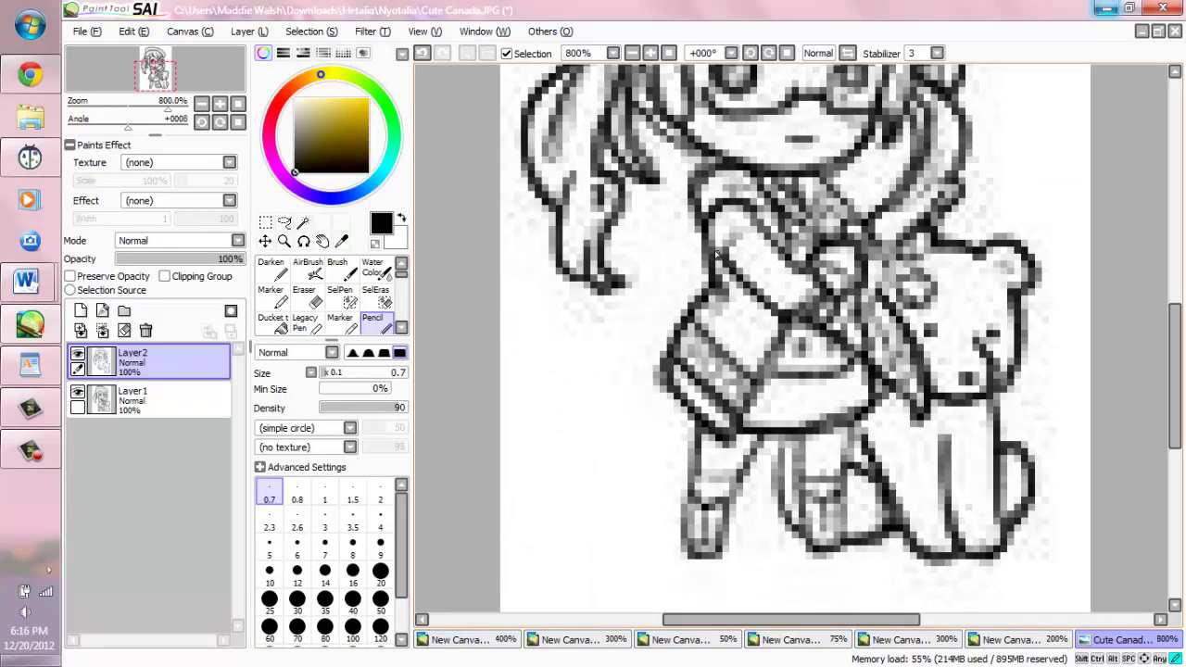
pyautogui.click(77, 390)
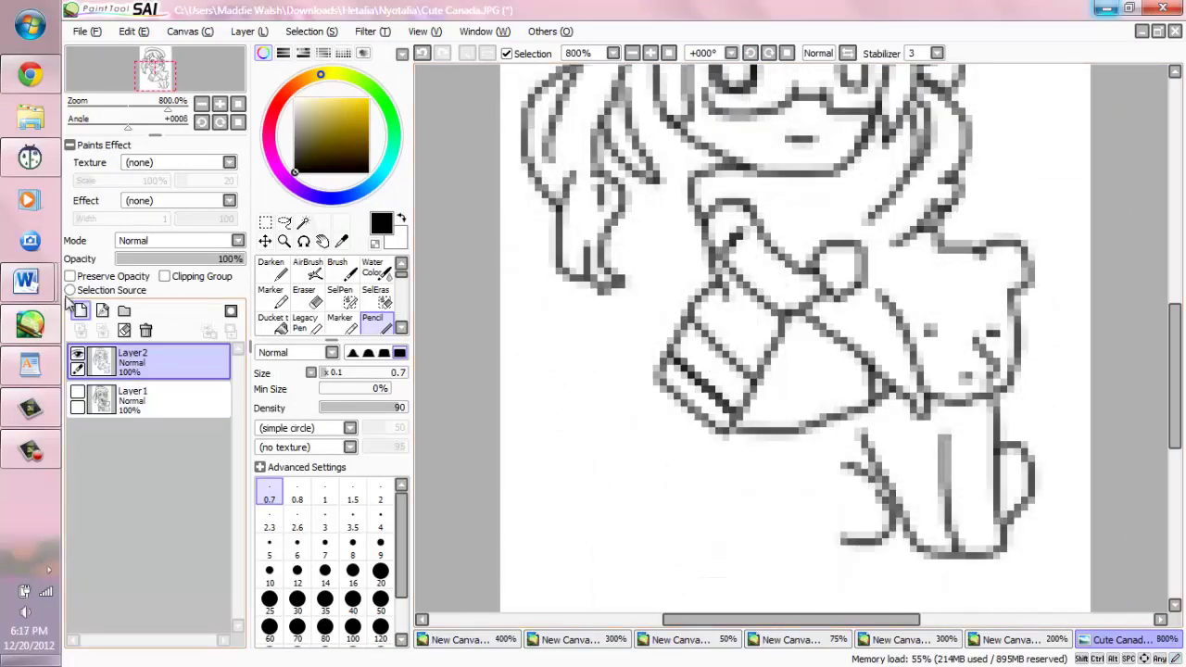
pyautogui.click(76, 389)
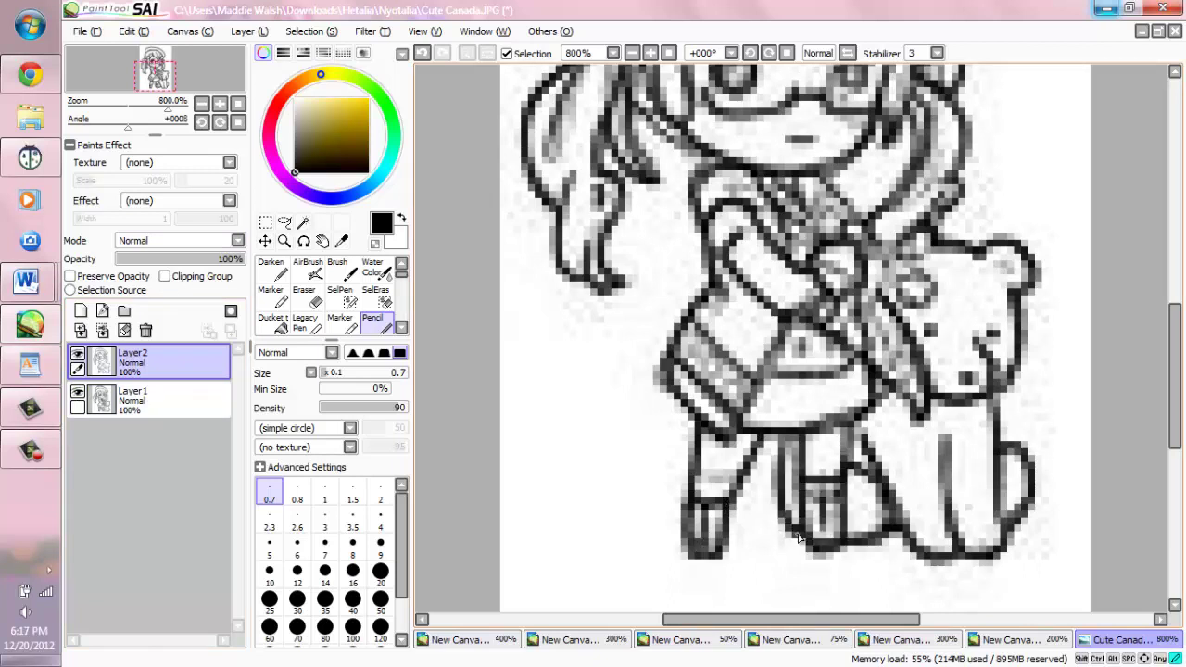
pyautogui.scroll(2, 815, 445)
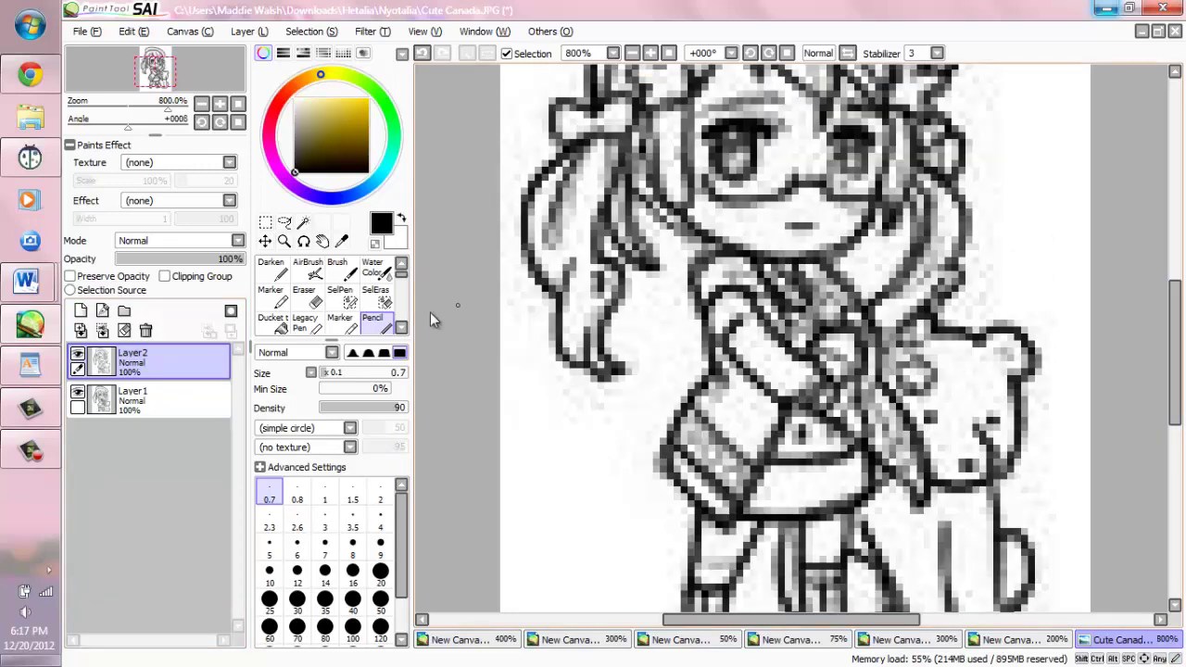
# - Hide the Layer1 sketch and add a new layer above it, beneath the line art
pyautogui.click(148, 398)
pyautogui.click(77, 390)
pyautogui.scroll(3, 871, 271)
pyautogui.click(80, 310)
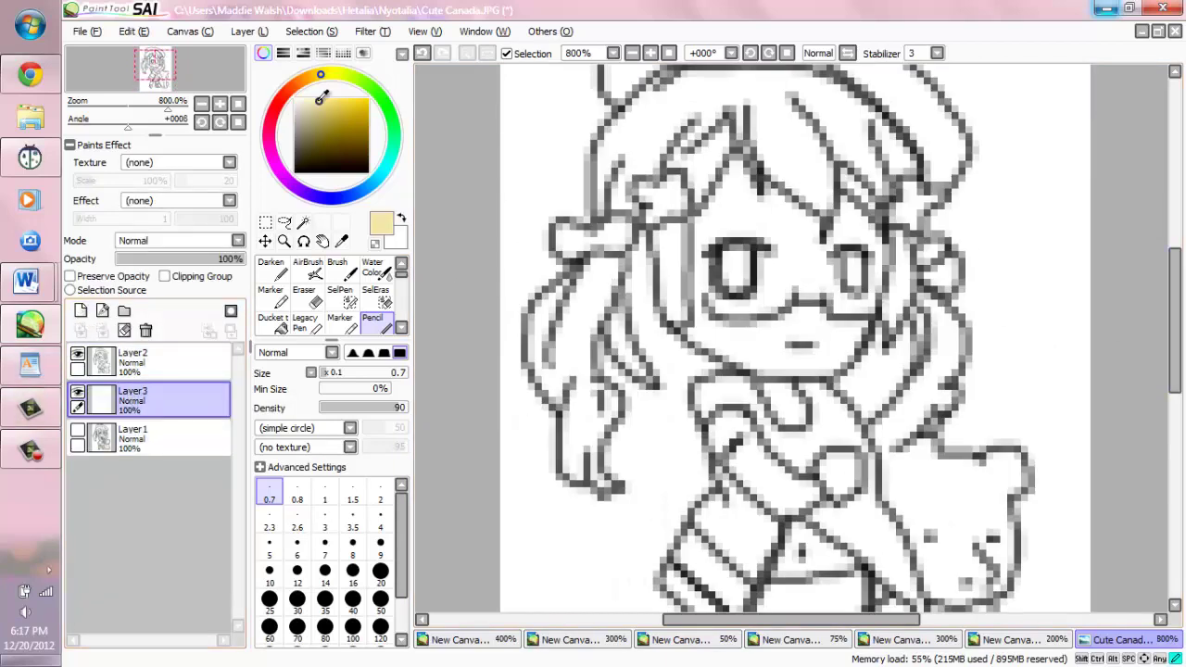
# - Switch to Chrome and search images.google.ca for "canada hetalia" in a new tab
pyautogui.click(29, 74)
pyautogui.hotkey('ctrl', 't')
pyautogui.write('images.google.ca')
pyautogui.press('Return')
pyautogui.write('canada hetalia')
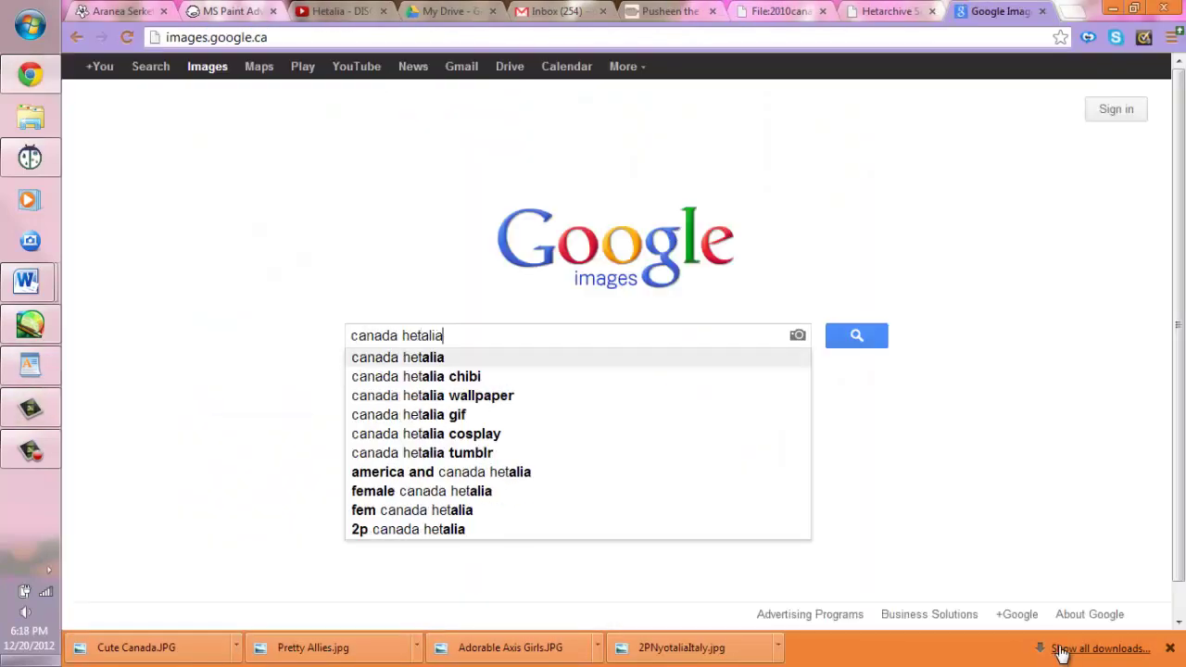
pyautogui.press('Return')
# - Save the red-background picture of the character with glasses from the image results as "canada"
pyautogui.moveTo(148, 413)
pyautogui.rightClick(113, 311)
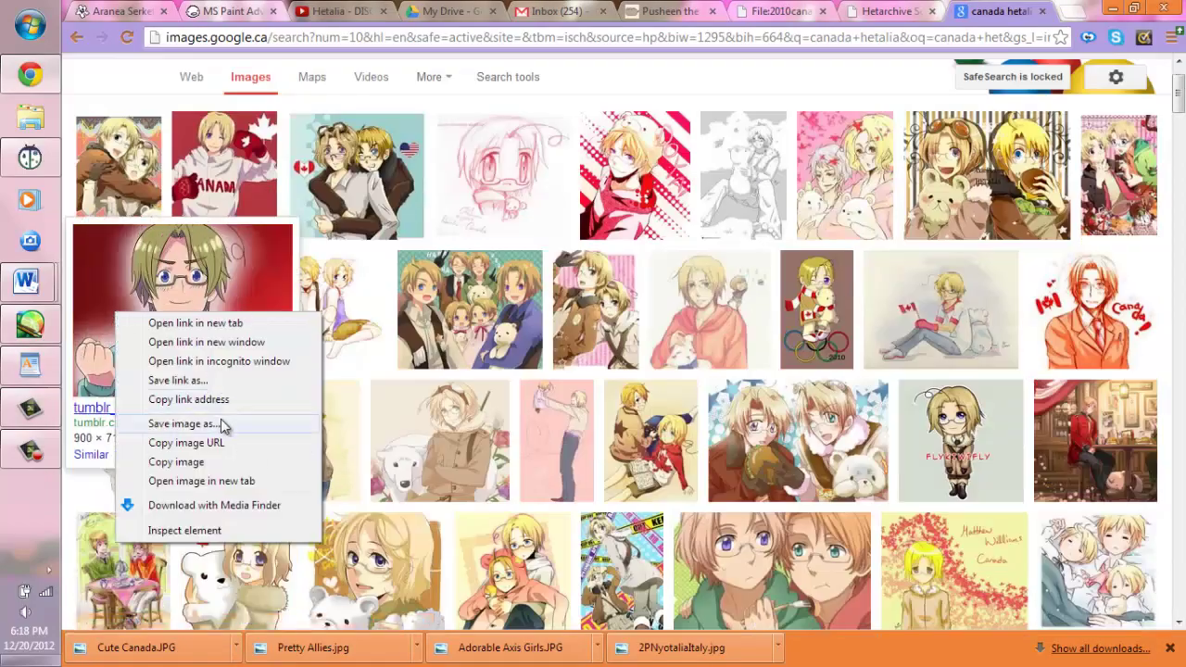
pyautogui.click(222, 425)
pyautogui.write('canada')
pyautogui.press('Return')
# - Return to PaintTool SAI, open canada.jpg and sample its peach skin tone as the drawing color
pyautogui.click(29, 325)
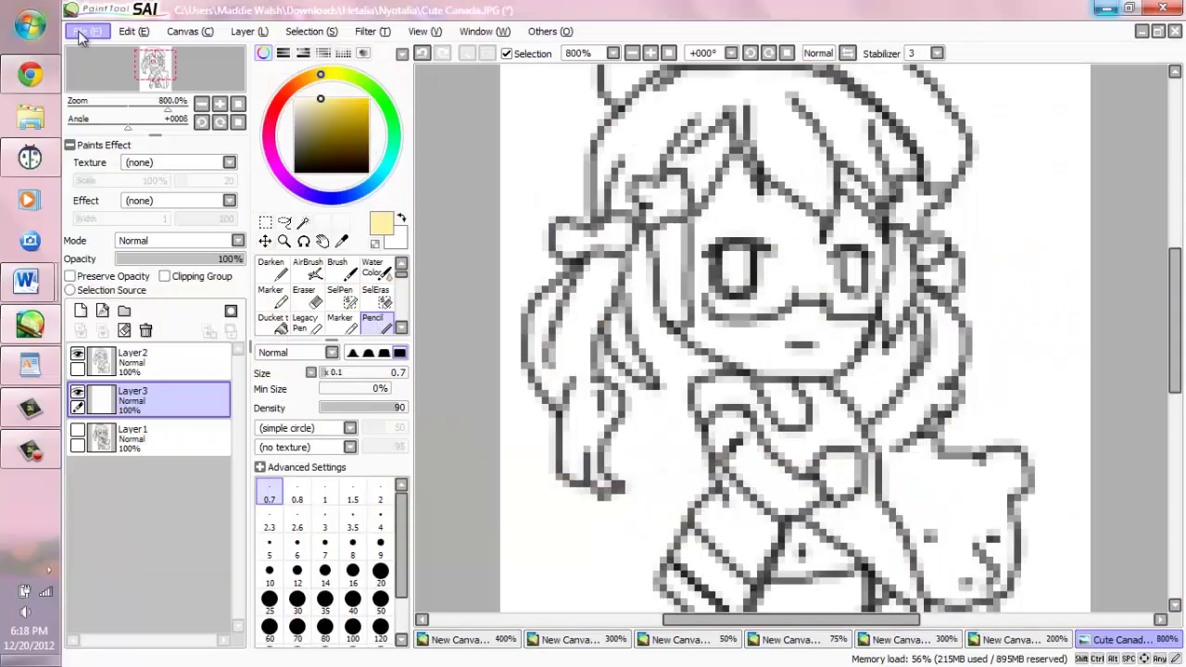
pyautogui.hotkey('ctrl', 'o')
pyautogui.click(523, 132)
pyautogui.doubleClick(523, 132)
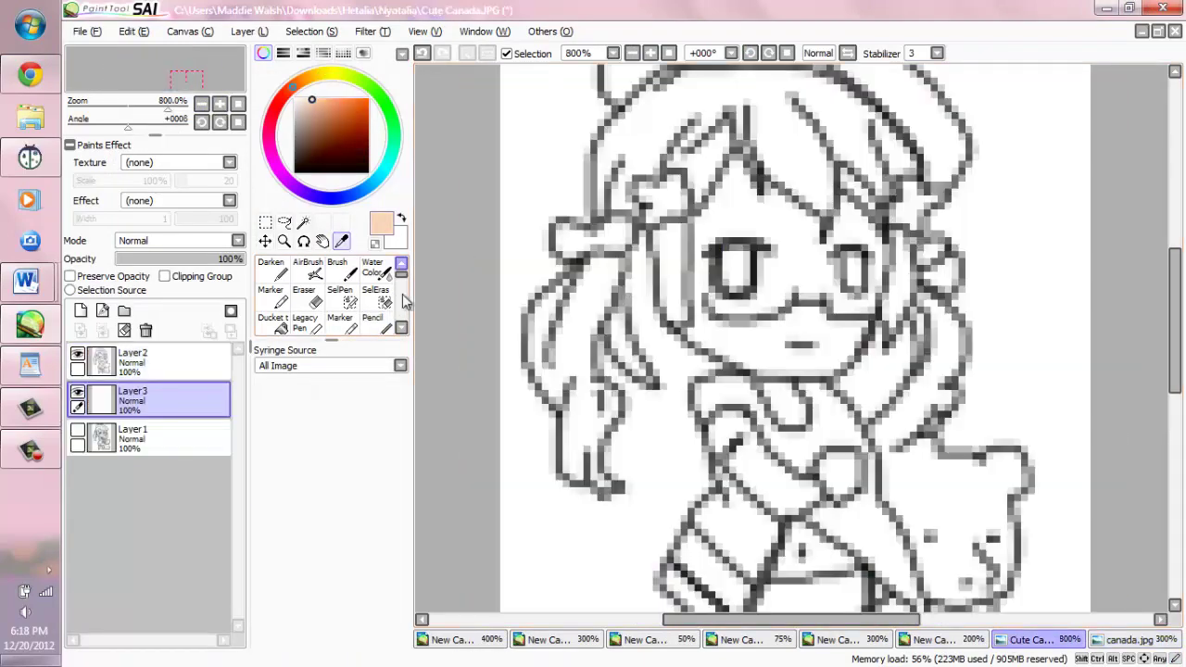
# - Mark the whole face as a selection with the SelPen, using size 2.6 along the bangs and 4 elsewhere
pyautogui.click(340, 297)
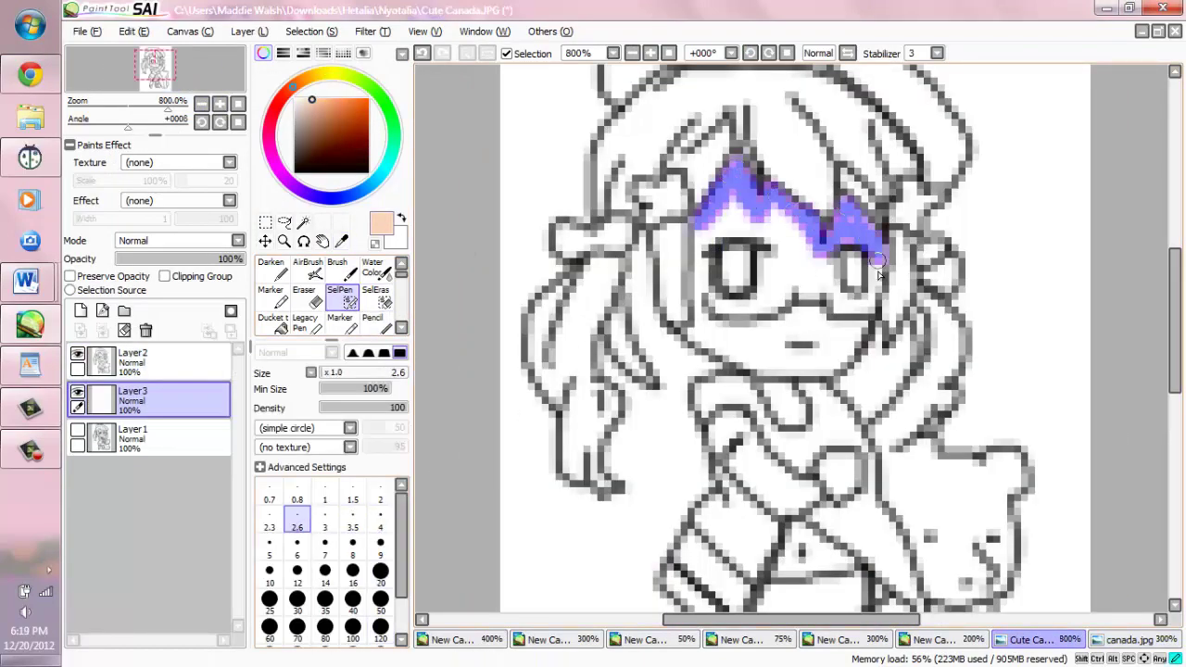
pyautogui.click(380, 521)
pyautogui.moveTo(717, 215)
pyautogui.mouseDown()
pyautogui.moveTo(707, 319)
pyautogui.moveTo(690, 329)
pyautogui.moveTo(797, 370)
pyautogui.mouseUp()
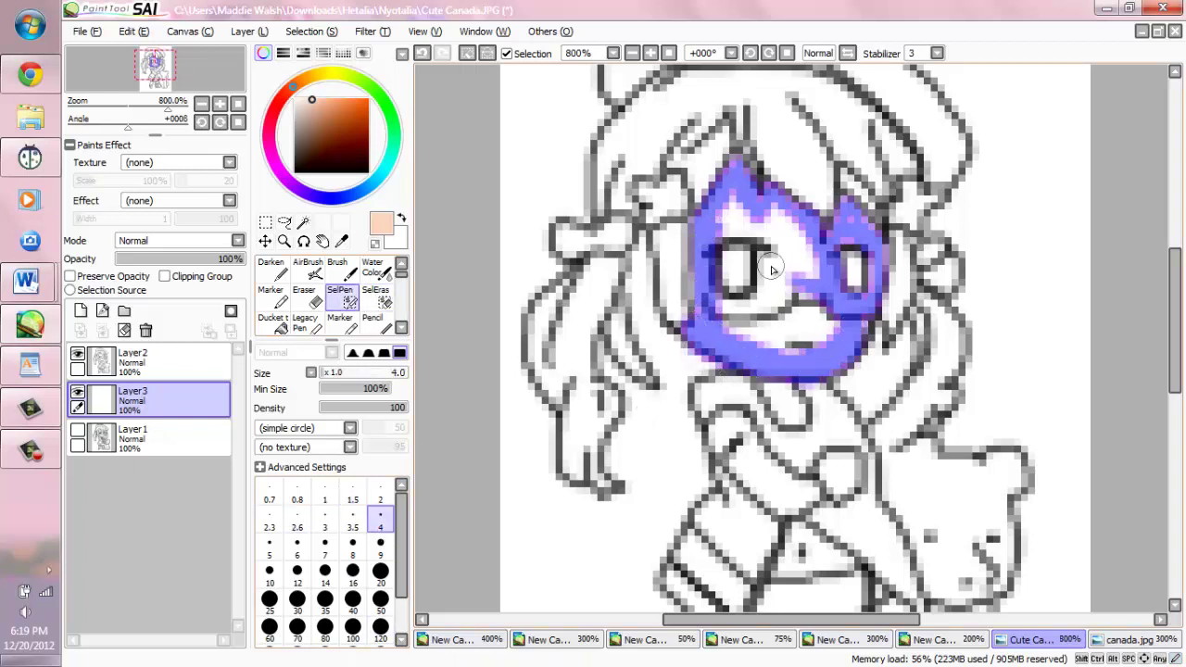
pyautogui.moveTo(736, 199)
pyautogui.mouseDown()
pyautogui.moveTo(751, 320)
pyautogui.moveTo(788, 306)
pyautogui.moveTo(764, 216)
pyautogui.mouseUp()
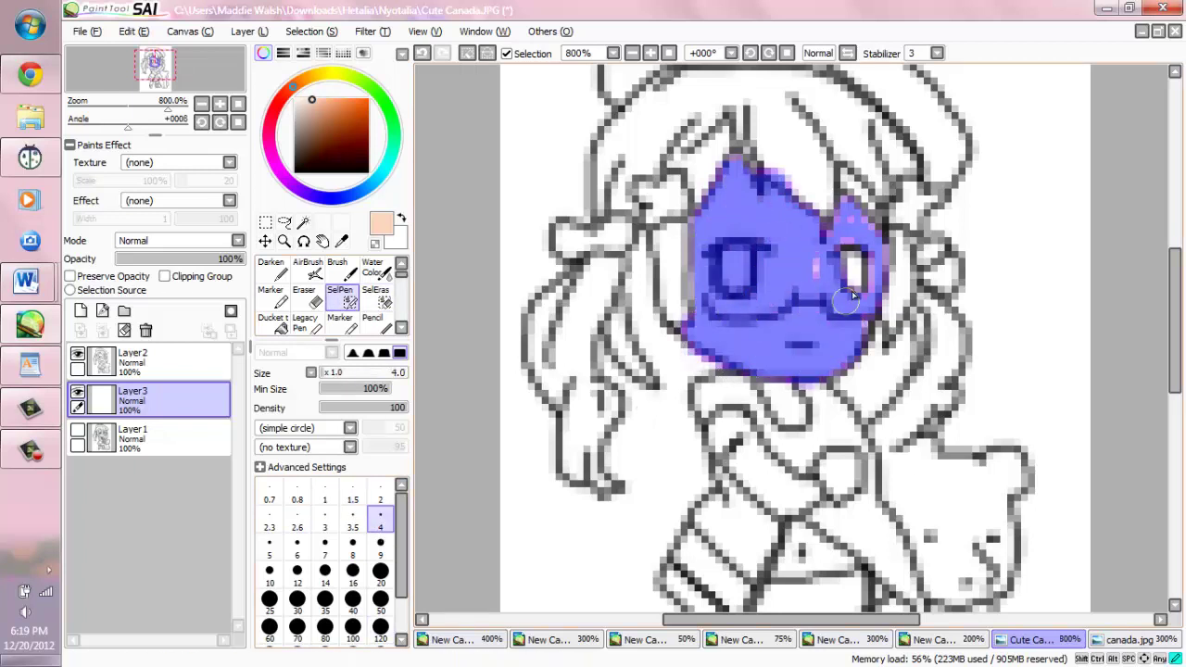
# - Add the hand, neck, bare legs and midriff to the selection with the size 4 SelPen
pyautogui.scroll(-2, 836, 247)
pyautogui.click(842, 375)
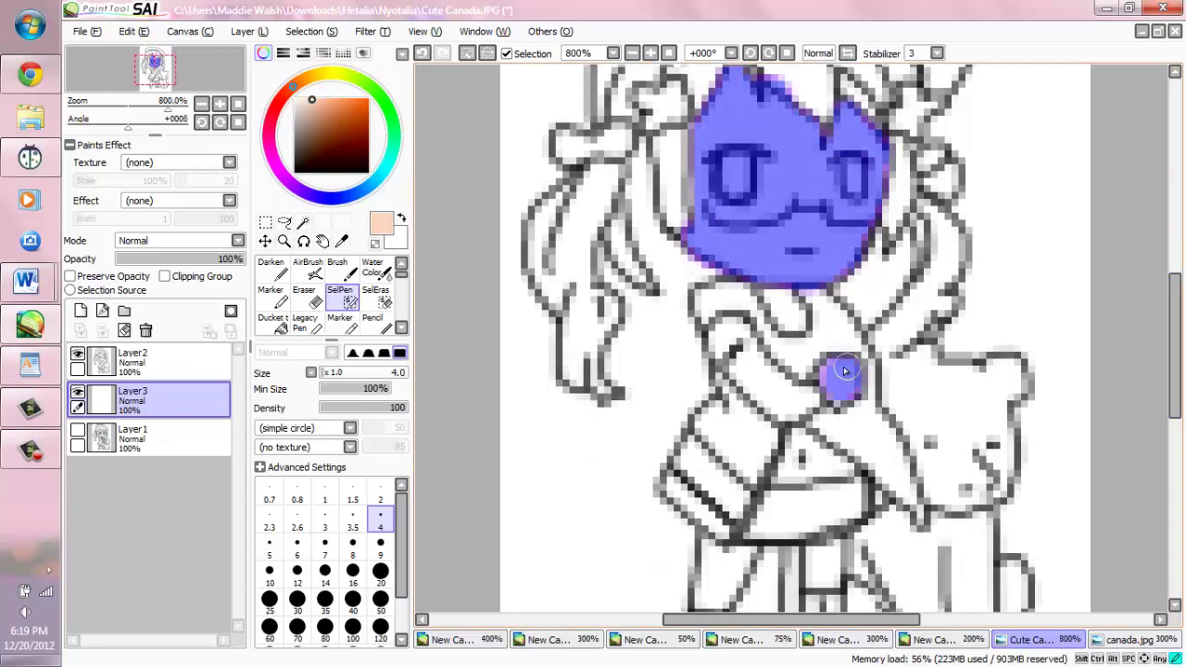
pyautogui.moveTo(793, 321); pyautogui.dragTo(774, 292)
pyautogui.scroll(-4, 1182, 397)
pyautogui.moveTo(718, 394); pyautogui.dragTo(746, 357)
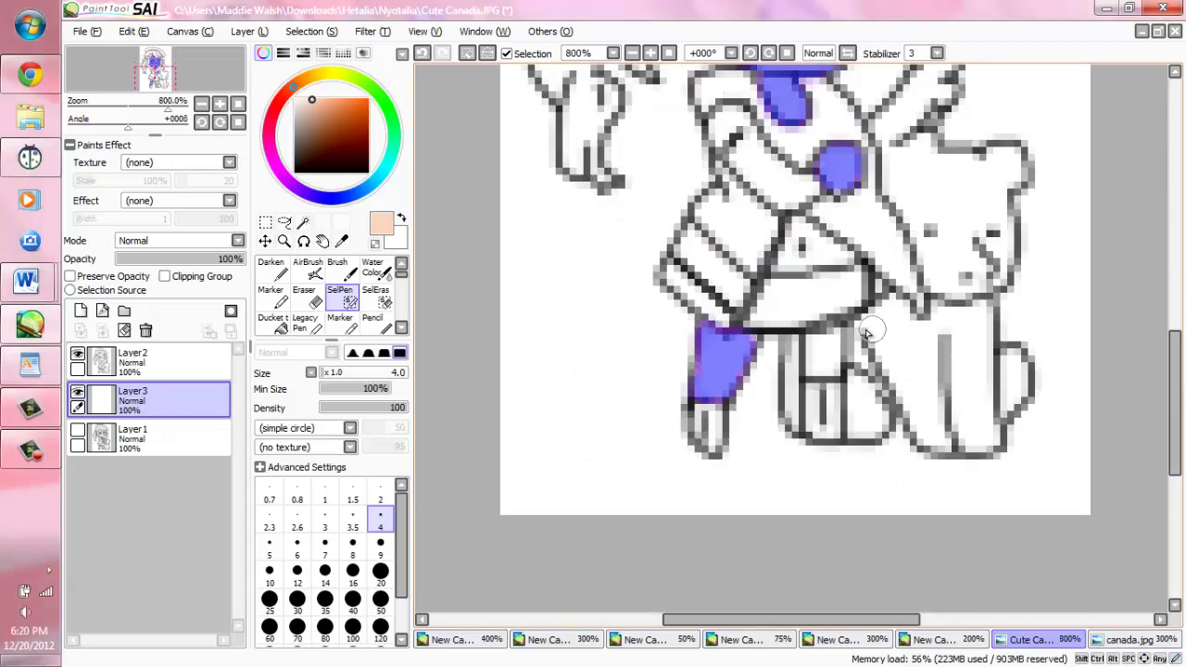
pyautogui.moveTo(792, 227); pyautogui.dragTo(820, 251)
# - Fill the selected skin areas with the peach tone using the size 20 Pencil, and erase the selection with the size 20 SelEras
pyautogui.press('b')
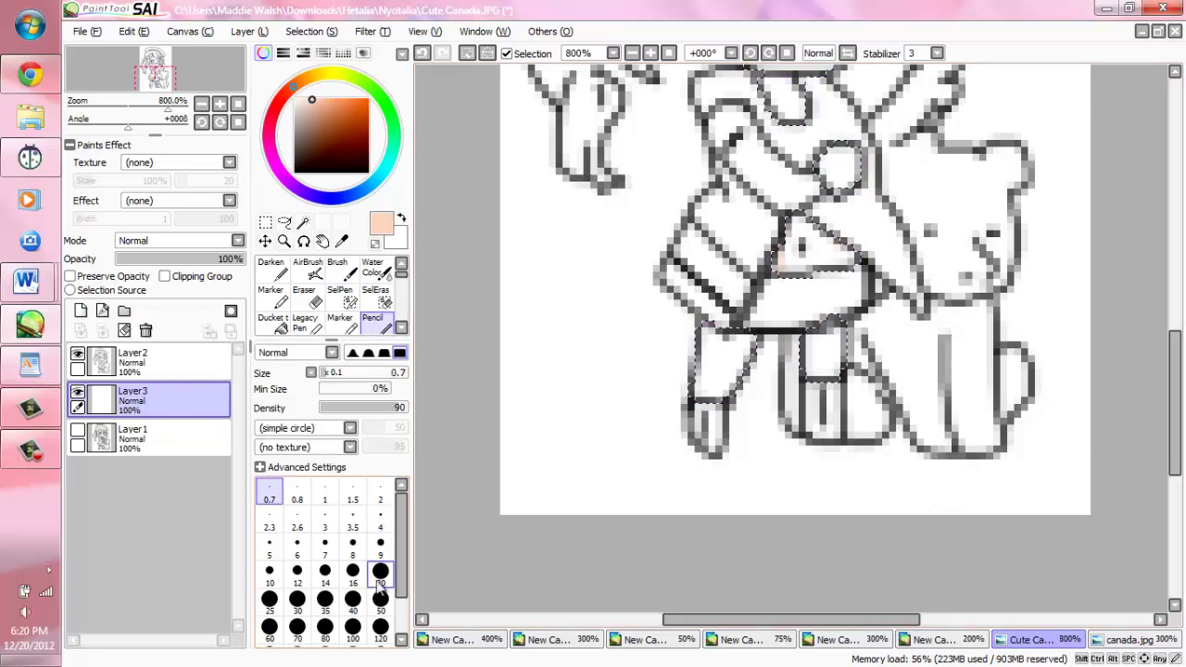
pyautogui.moveTo(722, 371)
pyautogui.mouseDown()
pyautogui.moveTo(815, 213)
pyautogui.moveTo(1072, 389)
pyautogui.mouseUp()
pyautogui.scroll(5, 927, 371)
pyautogui.click(375, 296)
pyautogui.click(380, 571)
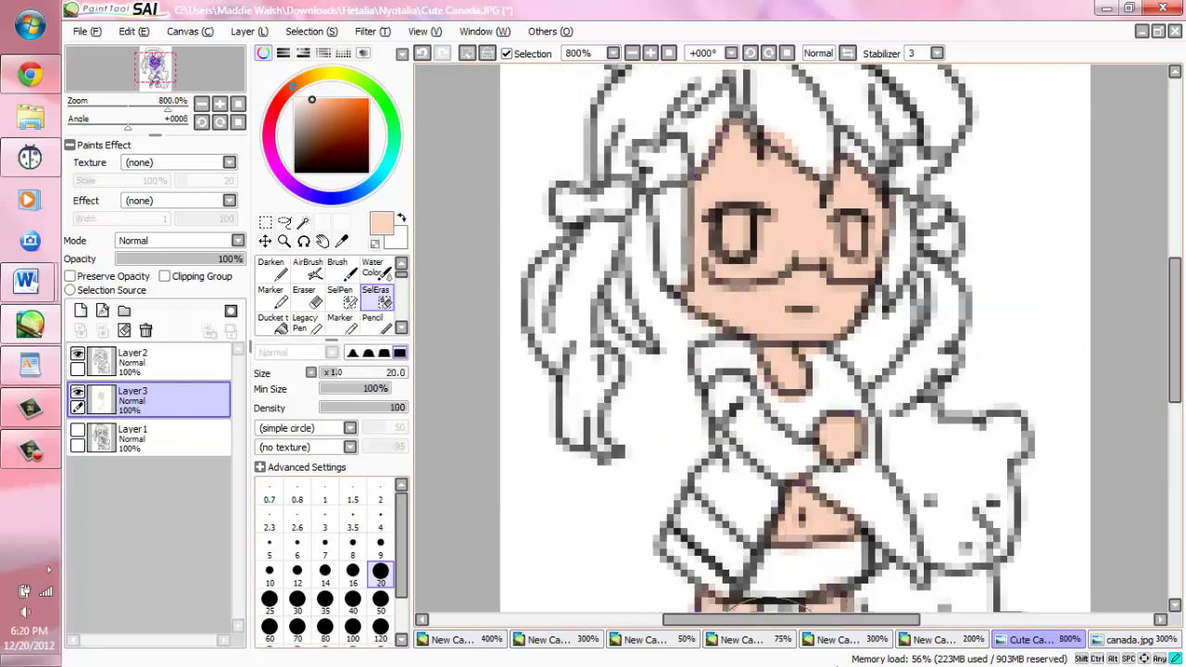
pyautogui.scroll(-5, 741, 370)
# - Sample the pink skin-shadow color from canada.jpg and add a new layer above the skin layer in the Cute Canada drawing
pyautogui.click(1132, 639)
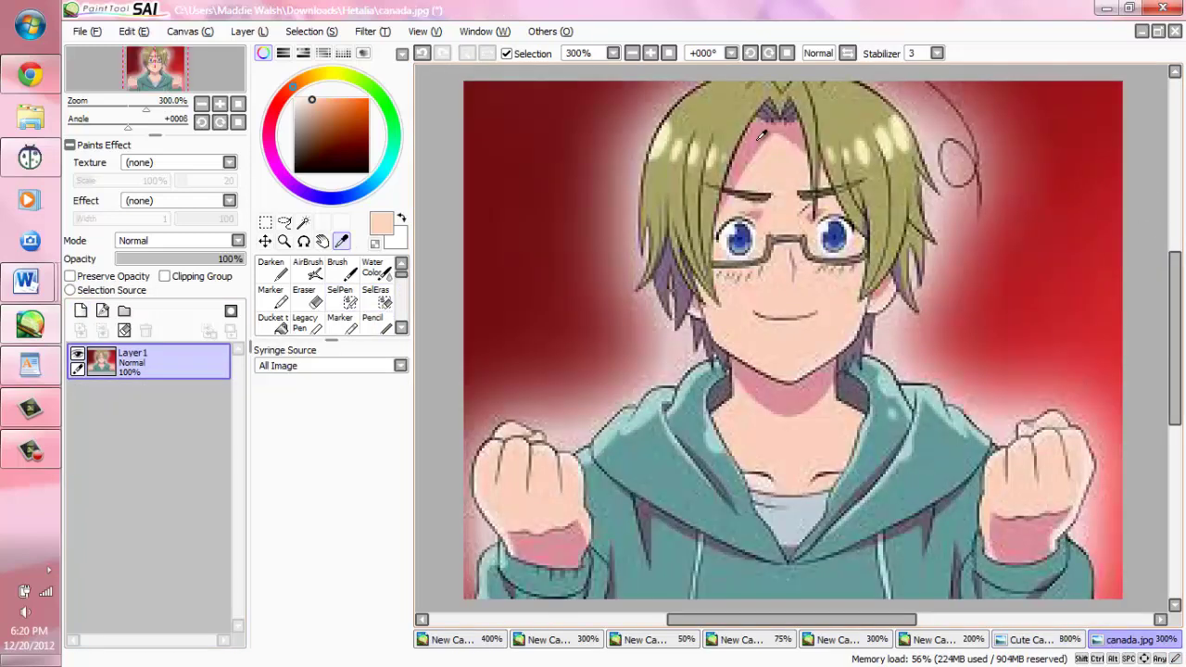
pyautogui.click(1033, 639)
pyautogui.click(372, 320)
pyautogui.hotkey('ctrl', '+')
# - Paint pink shading on the midriff, hand and both legs with the size 2.6 Pencil
pyautogui.click(296, 527)
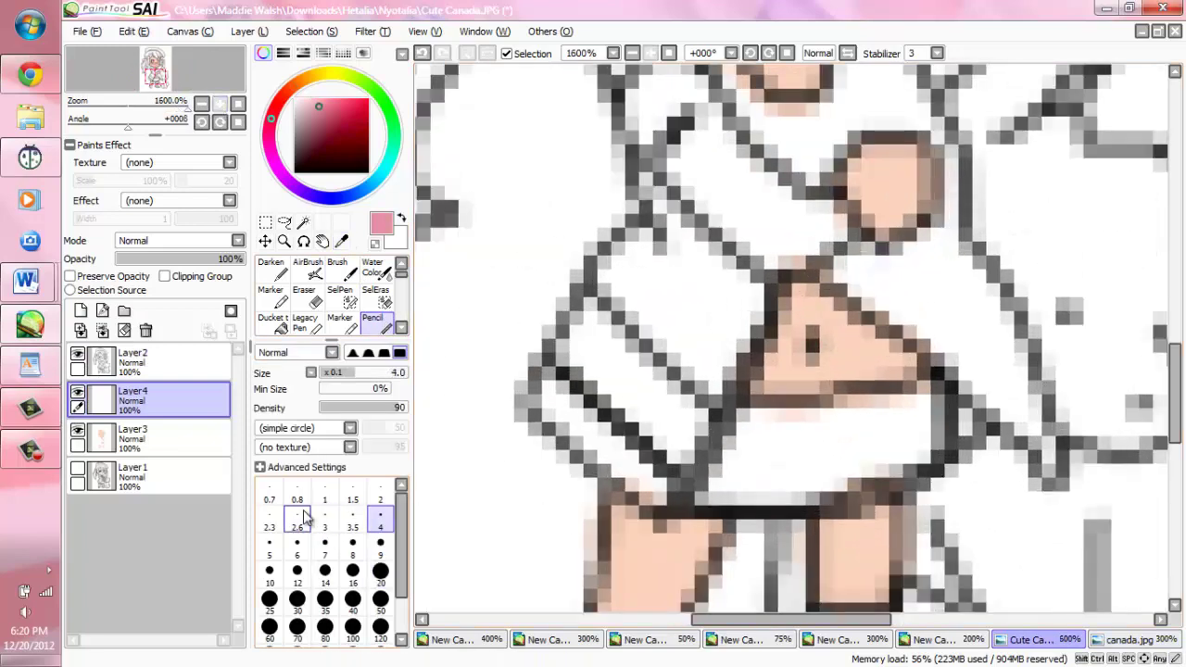
pyautogui.moveTo(778, 292)
pyautogui.mouseDown()
pyautogui.moveTo(768, 333)
pyautogui.moveTo(905, 344)
pyautogui.mouseUp()
pyautogui.moveTo(856, 148); pyautogui.dragTo(861, 199)
pyautogui.scroll(-3, 1110, 432)
pyautogui.moveTo(639, 245); pyautogui.dragTo(674, 318)
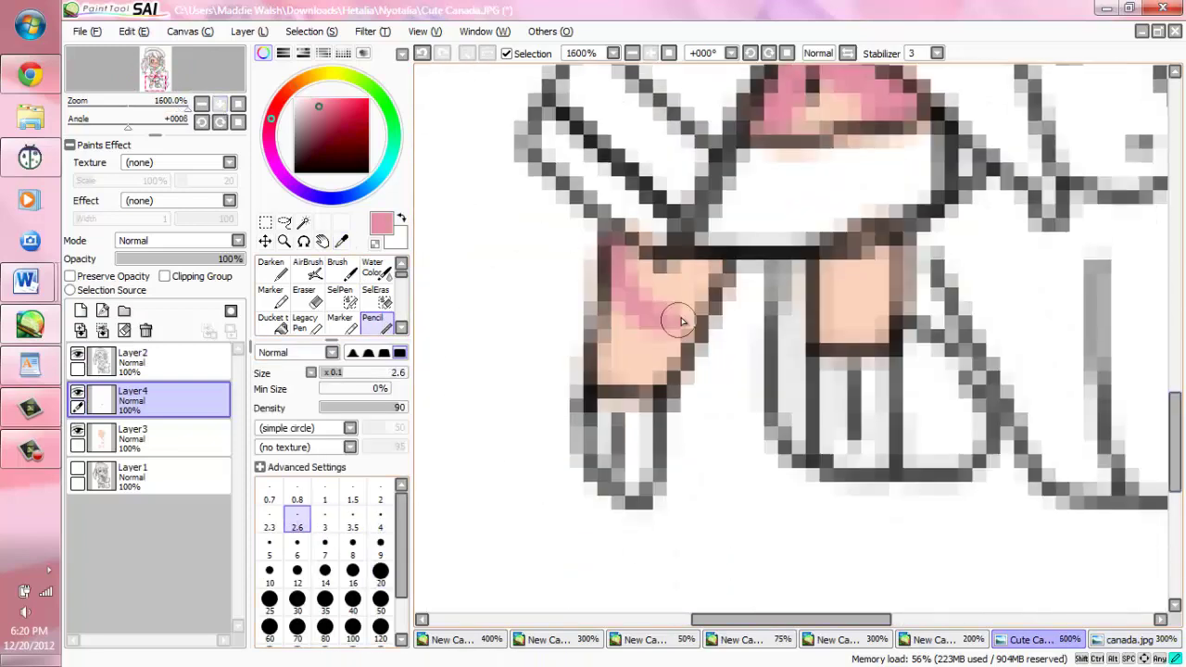
pyautogui.moveTo(815, 270); pyautogui.dragTo(862, 306)
# - Paint pink shading on the neck, along the jaw and across the forehead beneath the bangs
pyautogui.scroll(10, 742, 480)
pyautogui.moveTo(742, 480)
pyautogui.mouseDown()
pyautogui.moveTo(782, 489)
pyautogui.moveTo(796, 547)
pyautogui.moveTo(746, 478)
pyautogui.moveTo(806, 532)
pyautogui.mouseUp()
pyautogui.moveTo(587, 361); pyautogui.dragTo(699, 432)
pyautogui.scroll(2, 699, 431)
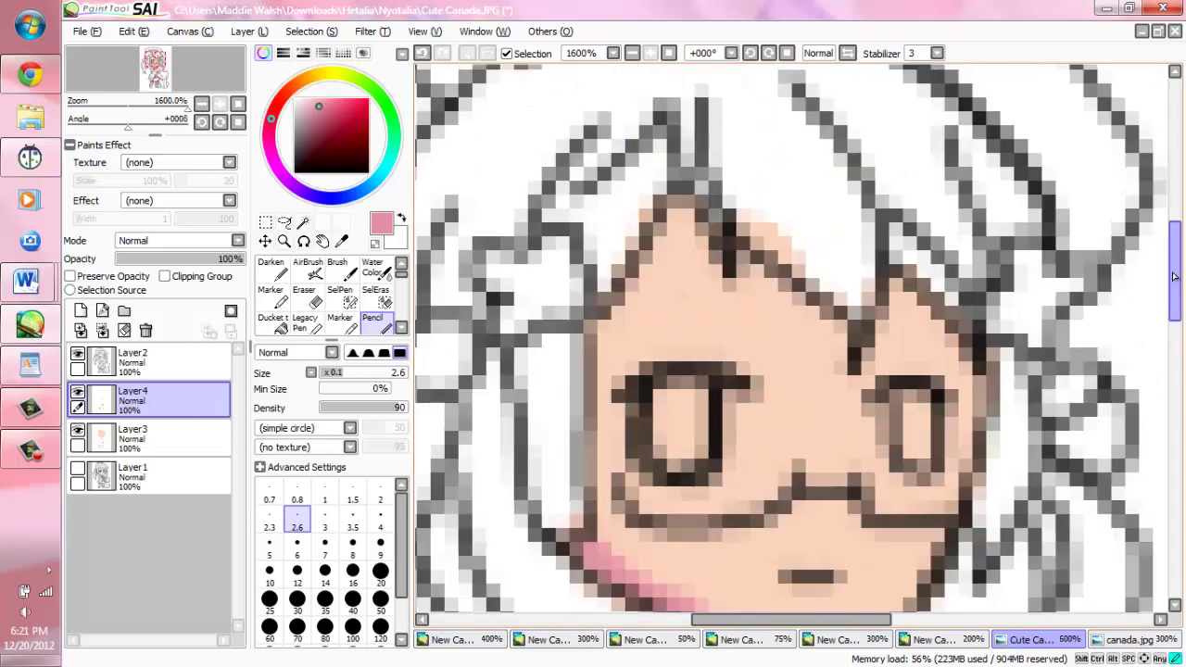
pyautogui.moveTo(593, 379)
pyautogui.mouseDown()
pyautogui.moveTo(611, 278)
pyautogui.moveTo(825, 339)
pyautogui.moveTo(860, 364)
pyautogui.moveTo(954, 380)
pyautogui.mouseUp()
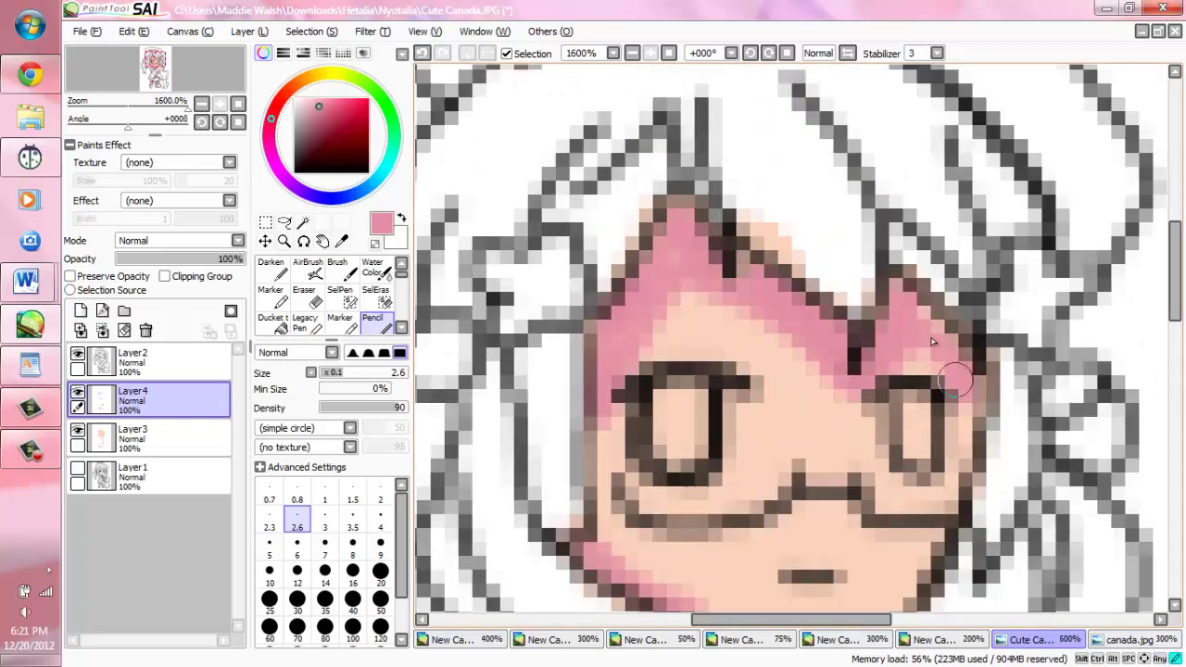
# - Consult canada.jpg for the facial shading and paint pink shading on the nose beneath the glasses bridge in the Cute Canada drawing
pyautogui.click(1125, 639)
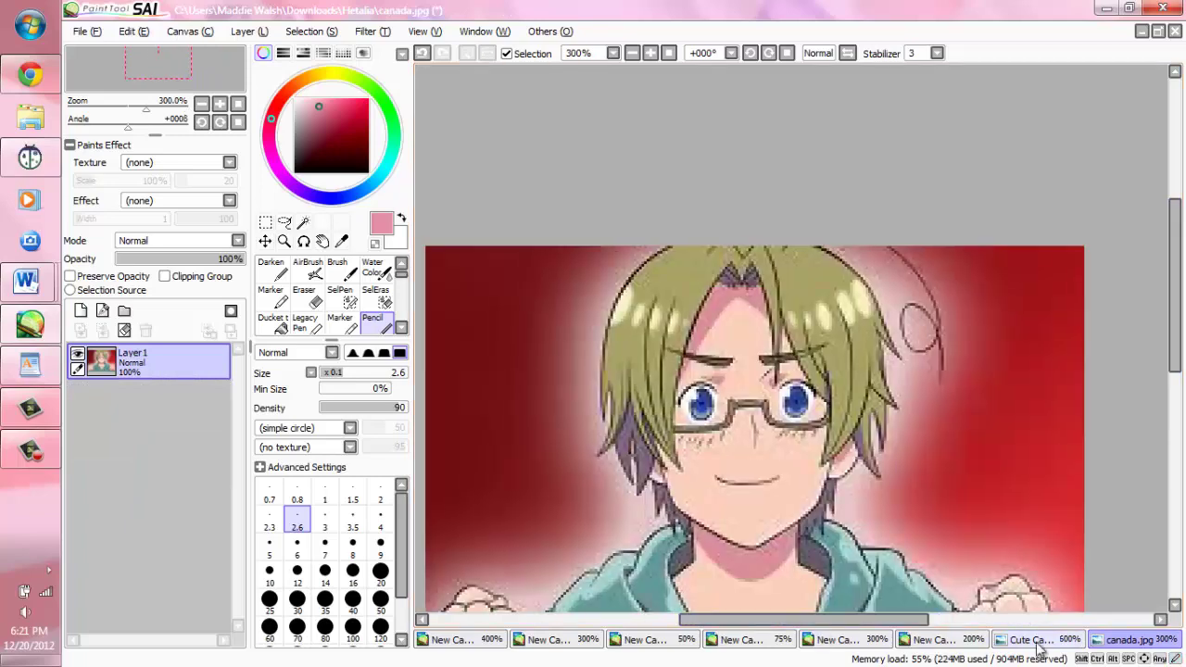
pyautogui.click(1028, 639)
pyautogui.moveTo(803, 468); pyautogui.dragTo(852, 484)
pyautogui.scroll(-6, 598, 284)
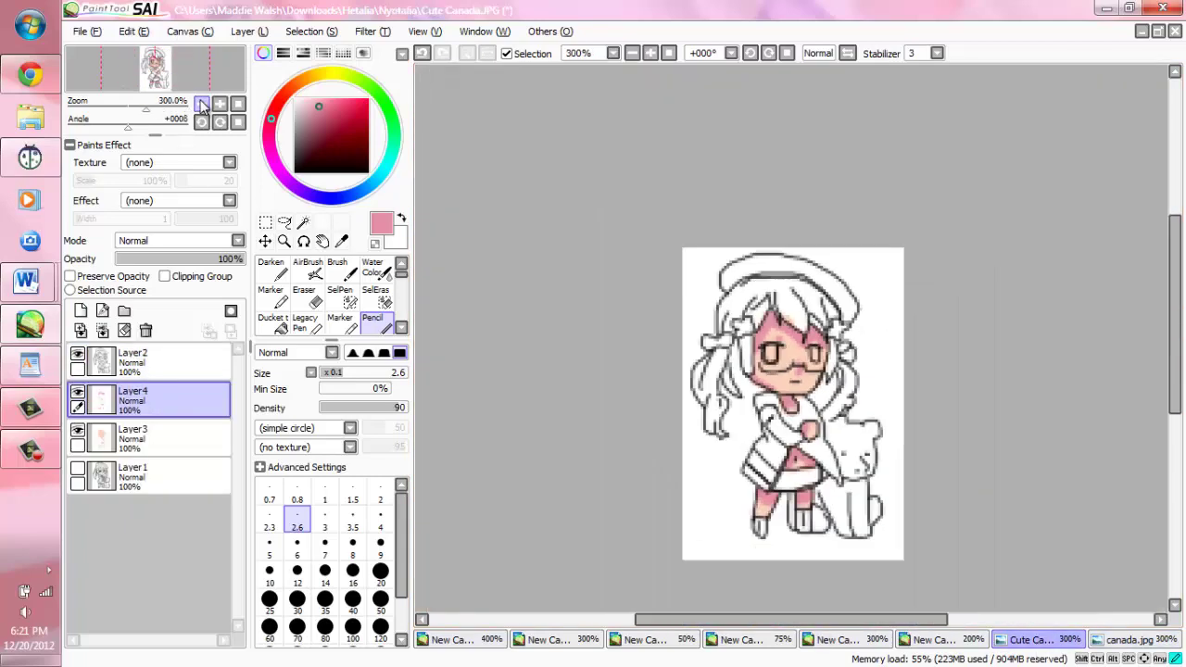
# - Add a new layer above the pink shading layer and mask the hair lock beside the forehead with the size 3.5 SelPen
pyautogui.scroll(5, 598, 285)
pyautogui.click(80, 310)
pyautogui.click(340, 294)
pyautogui.moveTo(695, 172); pyautogui.dragTo(650, 283)
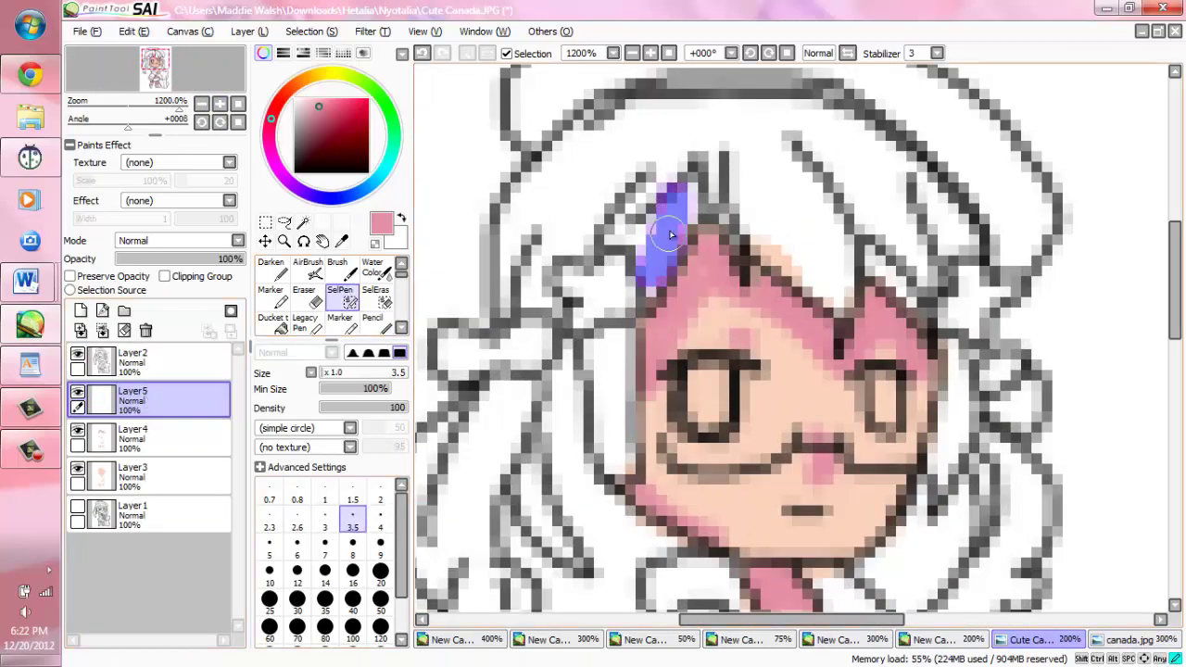
# - Try to outline the hair bow and the side hair down to the jaw with the size 1.5 SelPen
pyautogui.press('[')
pyautogui.press('[')
pyautogui.press('[')
pyautogui.press('[')
pyautogui.press('[')
pyautogui.moveTo(537, 293)
pyautogui.mouseDown()
pyautogui.moveTo(559, 334)
pyautogui.moveTo(580, 465)
pyautogui.mouseUp()
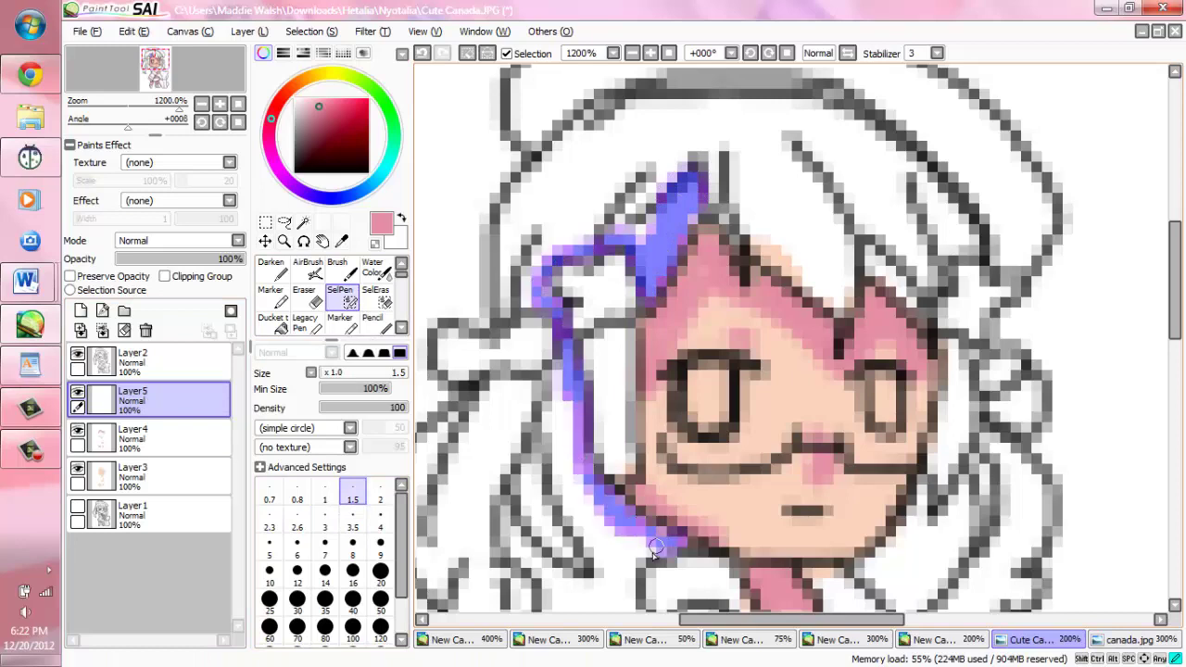
pyautogui.moveTo(554, 366); pyautogui.dragTo(596, 531)
# - Mask the whole pigtail beside the cheek, including its small side strand, with the SelPen at sizes 4 and 5
pyautogui.scroll(-4, 595, 531)
pyautogui.scroll(2, 473, 289)
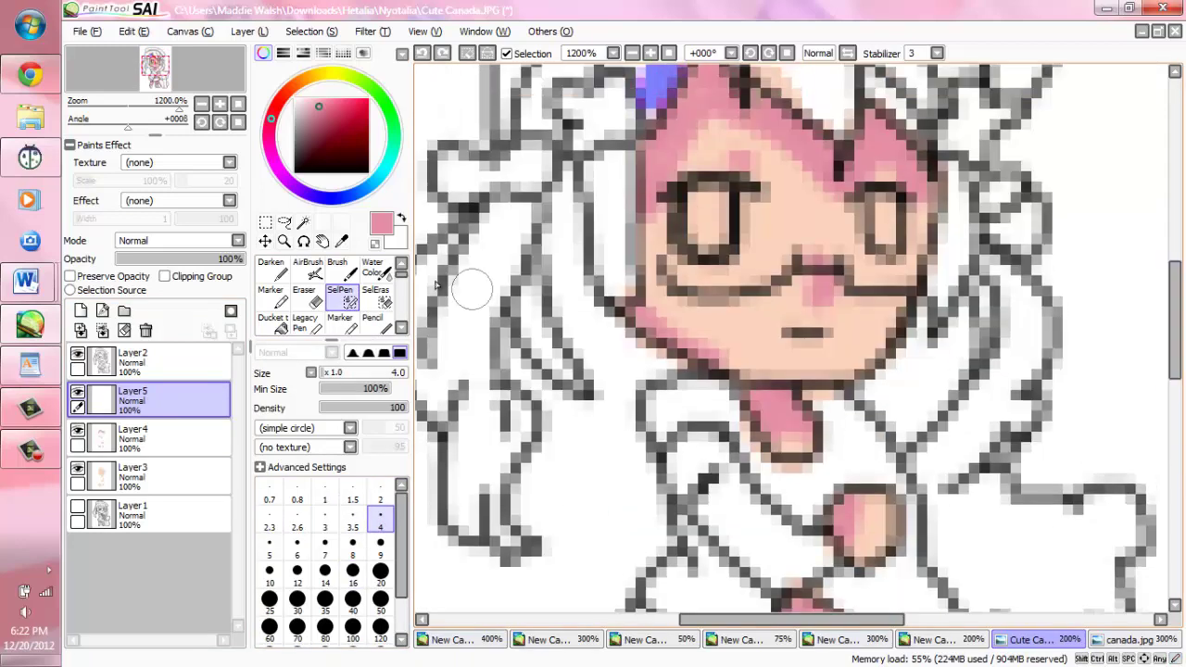
pyautogui.moveTo(509, 214)
pyautogui.mouseDown()
pyautogui.moveTo(459, 405)
pyautogui.moveTo(503, 539)
pyautogui.moveTo(514, 414)
pyautogui.moveTo(480, 305)
pyautogui.moveTo(525, 294)
pyautogui.moveTo(549, 359)
pyautogui.mouseUp()
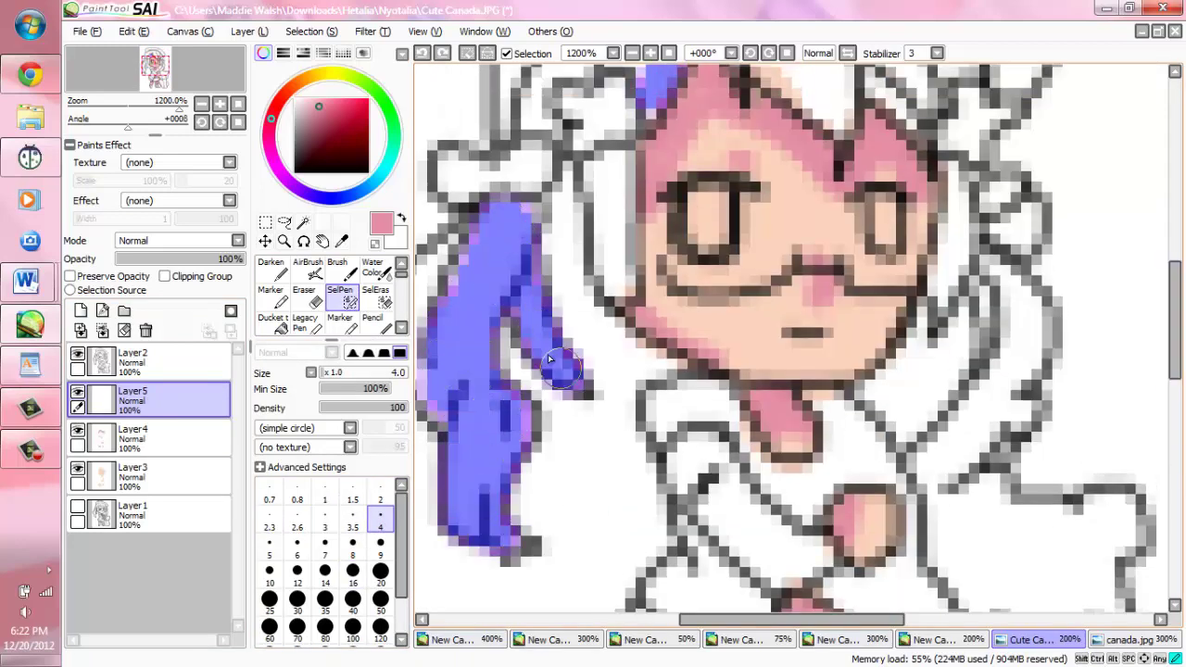
pyautogui.hscroll(-3, 510, 232)
pyautogui.click(268, 546)
pyautogui.moveTo(555, 250)
pyautogui.mouseDown()
pyautogui.moveTo(514, 371)
pyautogui.moveTo(555, 268)
pyautogui.mouseUp()
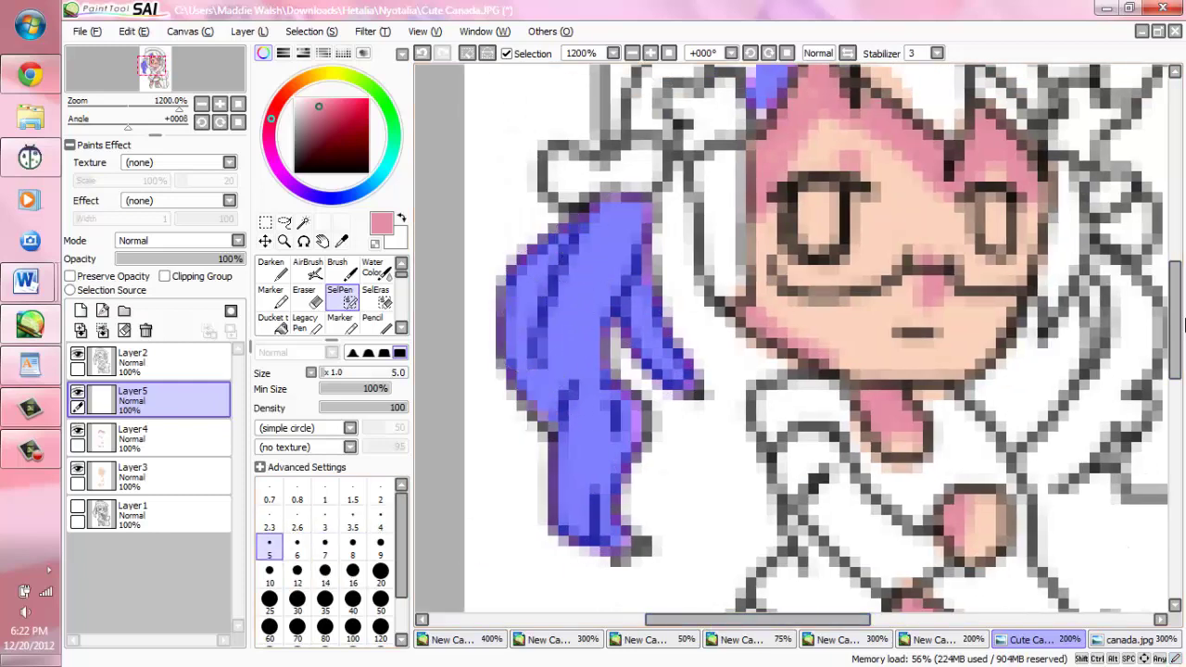
# - Mask the crown hair, the bangs and the side lock next to the shaded cheek with the SelPen
pyautogui.scroll(5, 555, 269)
pyautogui.click(353, 521)
pyautogui.moveTo(616, 417)
pyautogui.mouseDown()
pyautogui.moveTo(620, 387)
pyautogui.moveTo(661, 338)
pyautogui.moveTo(650, 403)
pyautogui.moveTo(715, 343)
pyautogui.moveTo(761, 390)
pyautogui.moveTo(798, 323)
pyautogui.moveTo(850, 349)
pyautogui.moveTo(893, 344)
pyautogui.moveTo(875, 353)
pyautogui.moveTo(947, 415)
pyautogui.moveTo(943, 349)
pyautogui.moveTo(812, 232)
pyautogui.moveTo(911, 255)
pyautogui.moveTo(1016, 401)
pyautogui.moveTo(988, 375)
pyautogui.moveTo(1010, 301)
pyautogui.moveTo(1074, 352)
pyautogui.mouseUp()
pyautogui.click(352, 543)
pyautogui.moveTo(667, 325)
pyautogui.mouseDown()
pyautogui.moveTo(714, 257)
pyautogui.moveTo(748, 238)
pyautogui.mouseUp()
pyautogui.moveTo(741, 458)
pyautogui.mouseDown()
pyautogui.moveTo(718, 555)
pyautogui.moveTo(704, 565)
pyautogui.mouseUp()
pyautogui.scroll(-3, 713, 556)
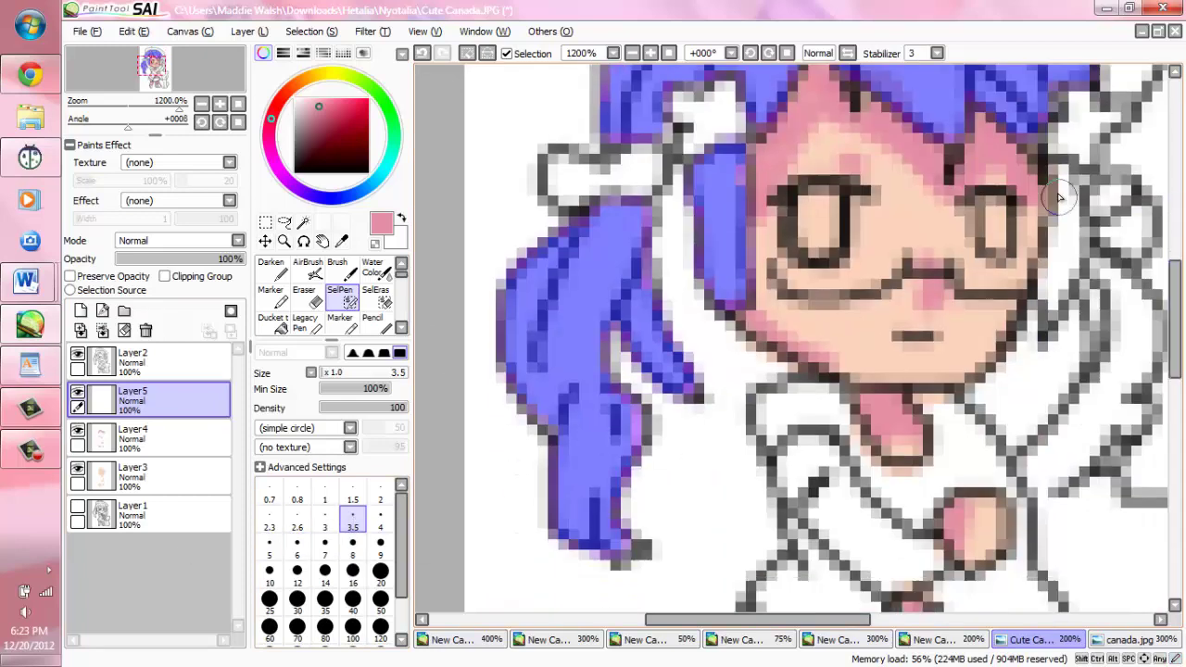
# - Mask the other side lock and the pigtail above the bear with the size 3.5 SelPen
pyautogui.moveTo(1056, 186); pyautogui.dragTo(1047, 315)
pyautogui.hscroll(3, 711, 298)
pyautogui.moveTo(834, 268)
pyautogui.mouseDown()
pyautogui.moveTo(842, 349)
pyautogui.moveTo(785, 456)
pyautogui.moveTo(805, 473)
pyautogui.moveTo(838, 387)
pyautogui.mouseUp()
# - Sample the olive hair color from canada.jpg and fill the masked crown, bangs and side lock in Cute Canada with the size 20 Pencil
pyautogui.click(1109, 639)
pyautogui.keyDown('alt'); pyautogui.click(728, 304); pyautogui.keyUp('alt')
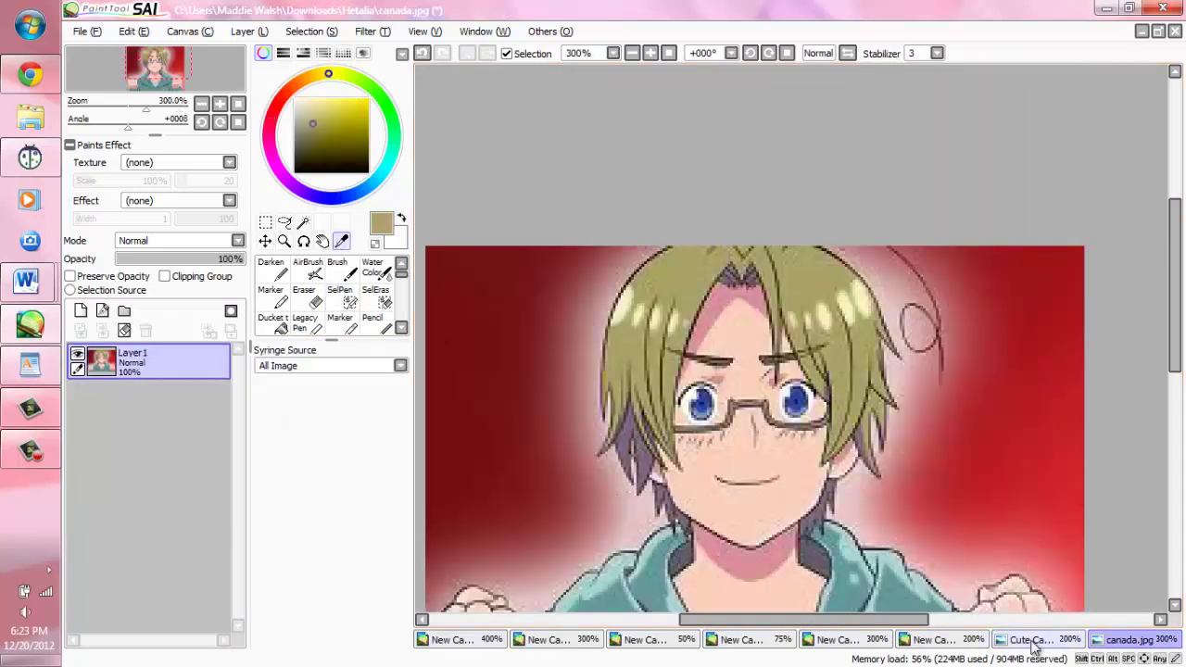
pyautogui.click(1038, 639)
pyautogui.click(371, 318)
pyautogui.click(380, 570)
pyautogui.moveTo(815, 463); pyautogui.dragTo(760, 102)
pyautogui.moveTo(649, 84); pyautogui.dragTo(880, 264)
pyautogui.scroll(3, 806, 278)
# - Finish filling both pigtails with olive and erase the hair selection with the size 20 SelEras
pyautogui.click(375, 296)
pyautogui.hscroll(-3, 635, 251)
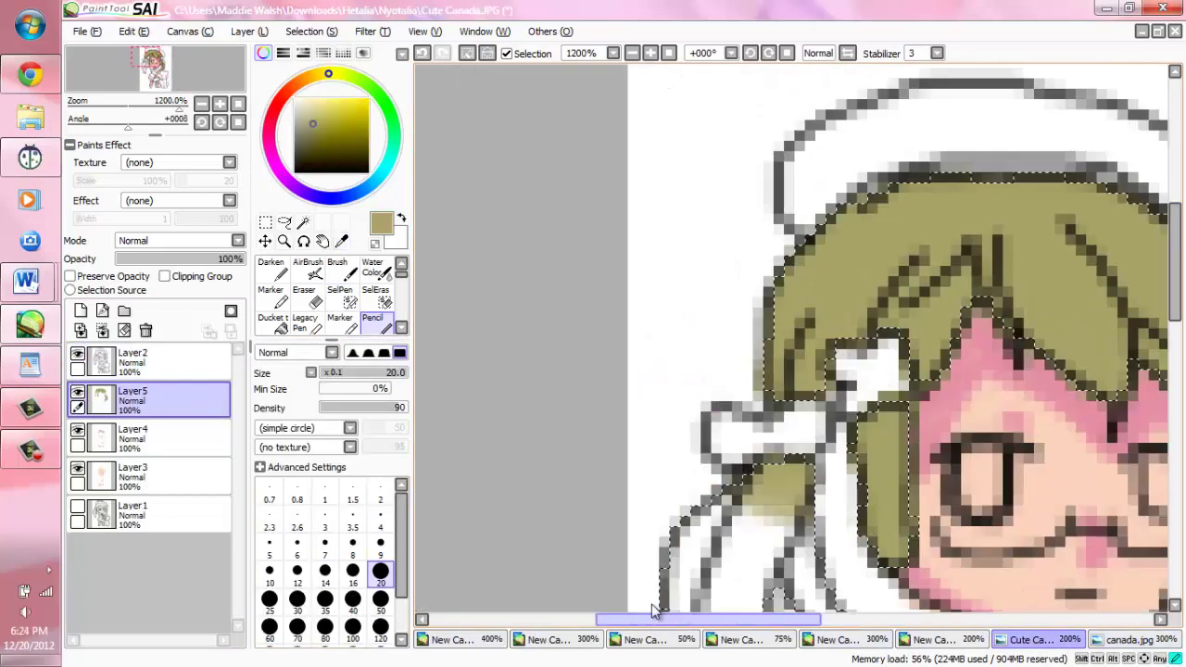
pyautogui.scroll(-5, 636, 251)
pyautogui.scroll(1, 798, 239)
pyautogui.scroll(3, 798, 239)
pyautogui.hscroll(5, 798, 239)
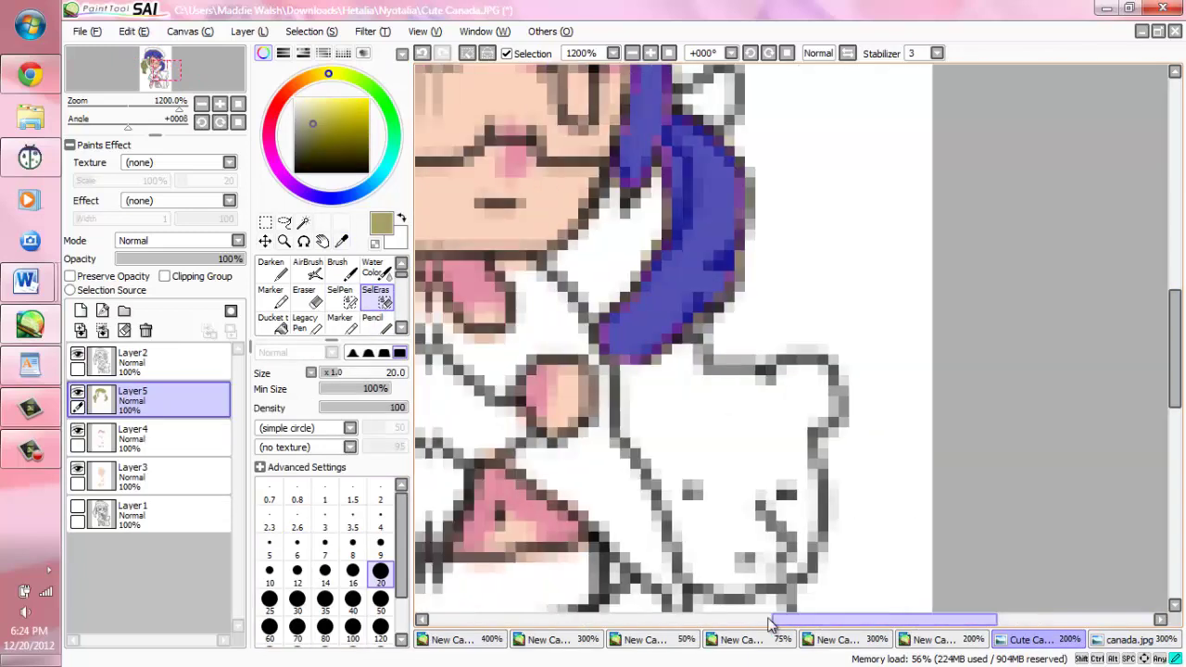
pyautogui.scroll(3, 577, 344)
pyautogui.moveTo(787, 619); pyautogui.dragTo(688, 627)
# - Sample the purple hair shadow from canada.jpg and paint the lower end of the free-hanging pigtail on a new layer with the size 3.5 Pencil
pyautogui.click(1129, 639)
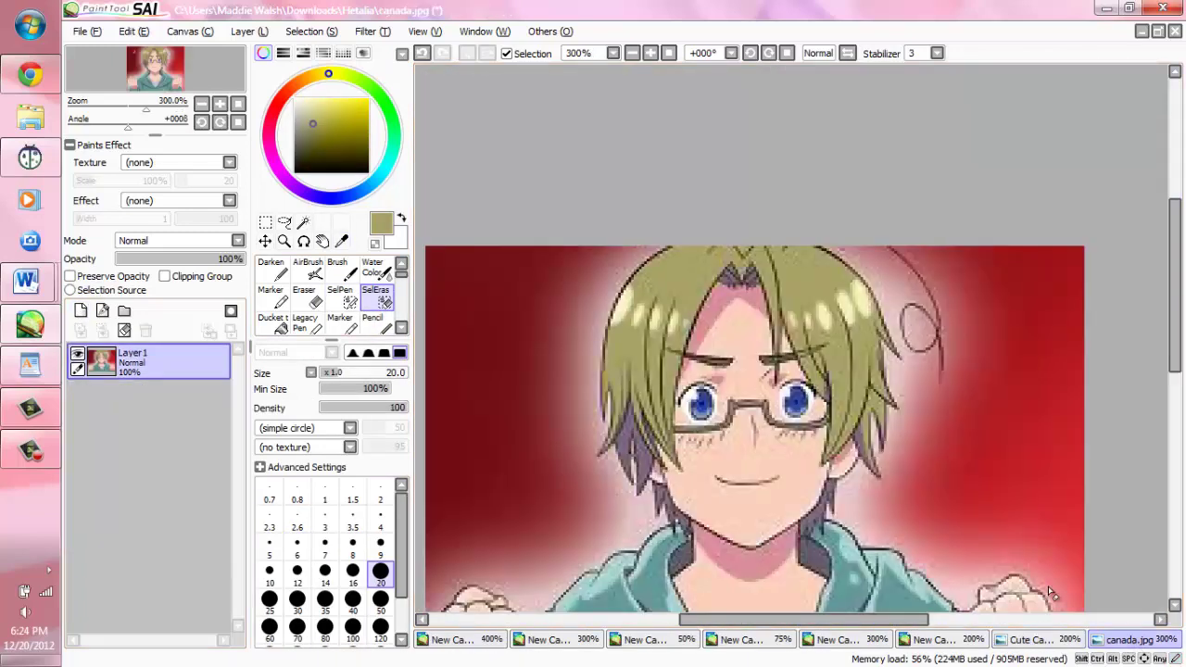
pyautogui.click(340, 240)
pyautogui.click(630, 443)
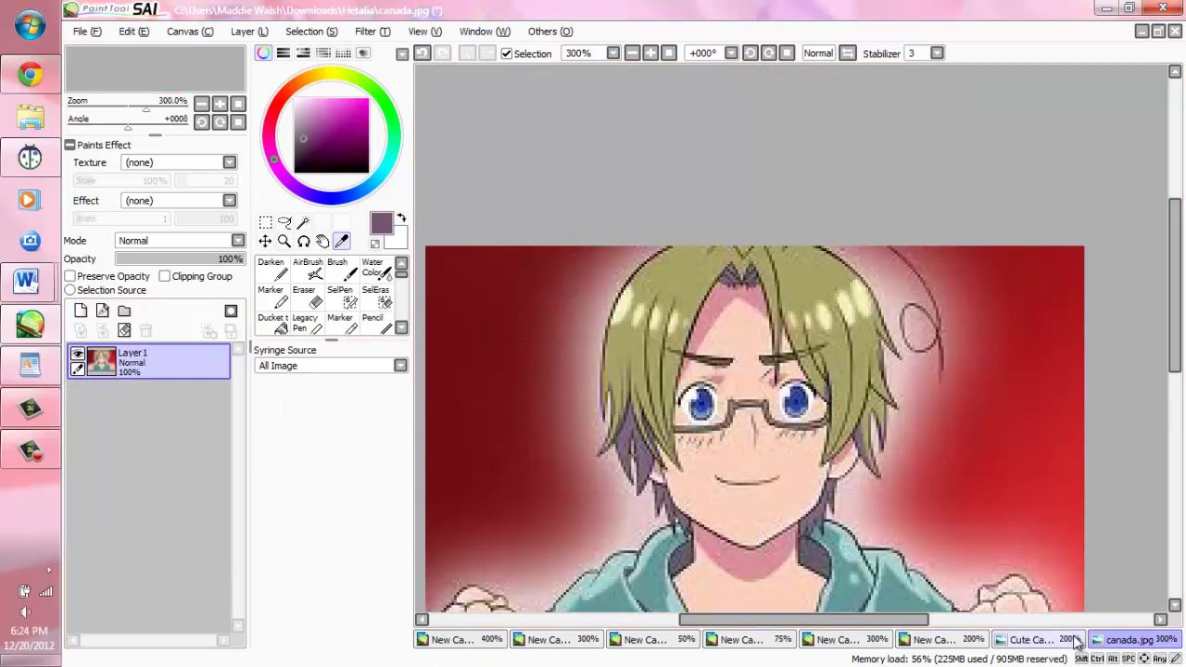
pyautogui.click(1075, 642)
pyautogui.click(371, 320)
pyautogui.moveTo(556, 435)
pyautogui.mouseDown()
pyautogui.moveTo(592, 343)
pyautogui.moveTo(626, 326)
pyautogui.mouseUp()
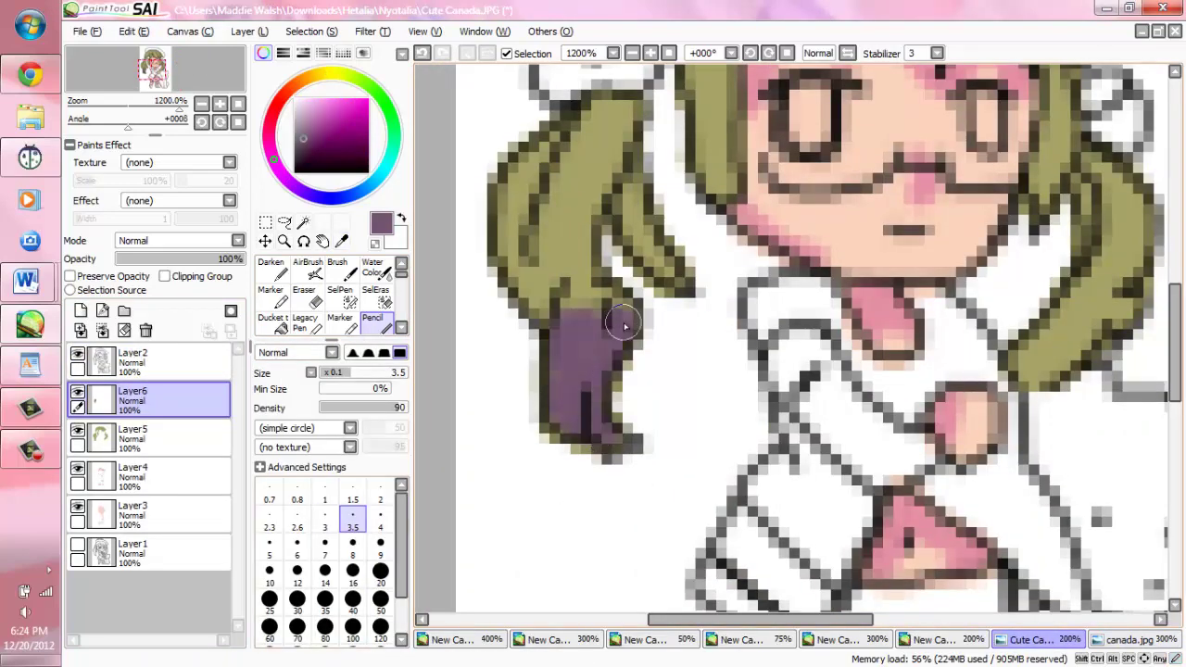
# - Paint purple shadow on the pigtail end above the bear, both side locks and the small strand tip
pyautogui.moveTo(693, 620); pyautogui.dragTo(791, 620)
pyautogui.moveTo(760, 301); pyautogui.dragTo(732, 358)
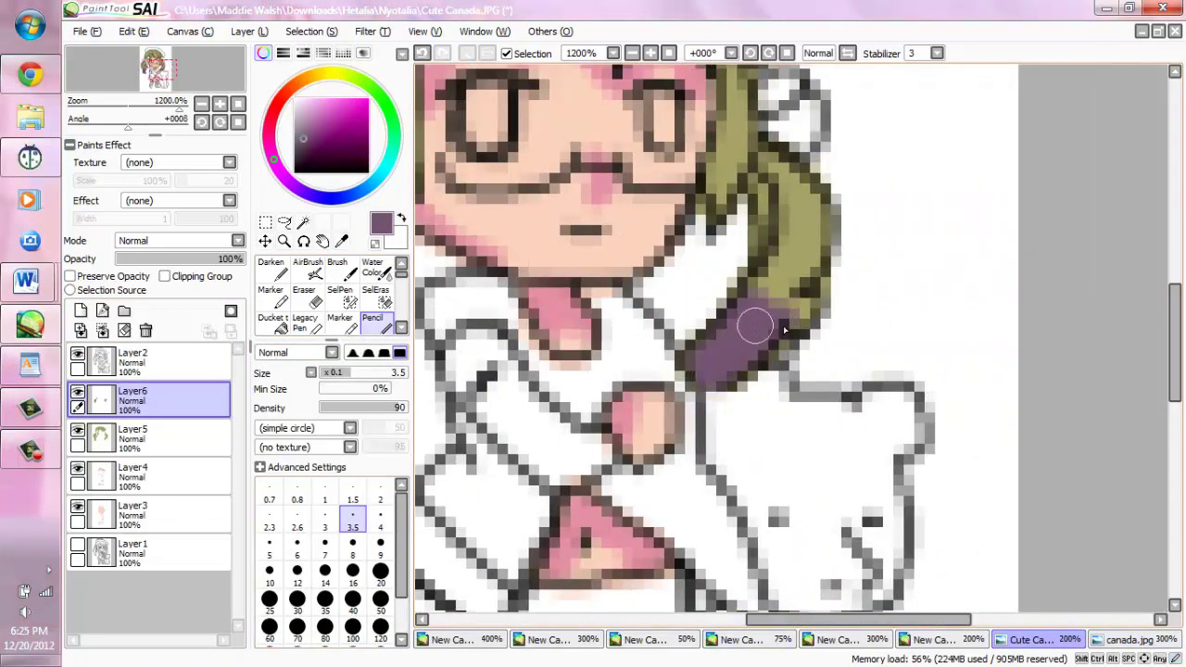
pyautogui.scroll(3, 755, 326)
pyautogui.hscroll(-3, 704, 343)
pyautogui.moveTo(638, 289); pyautogui.dragTo(628, 350)
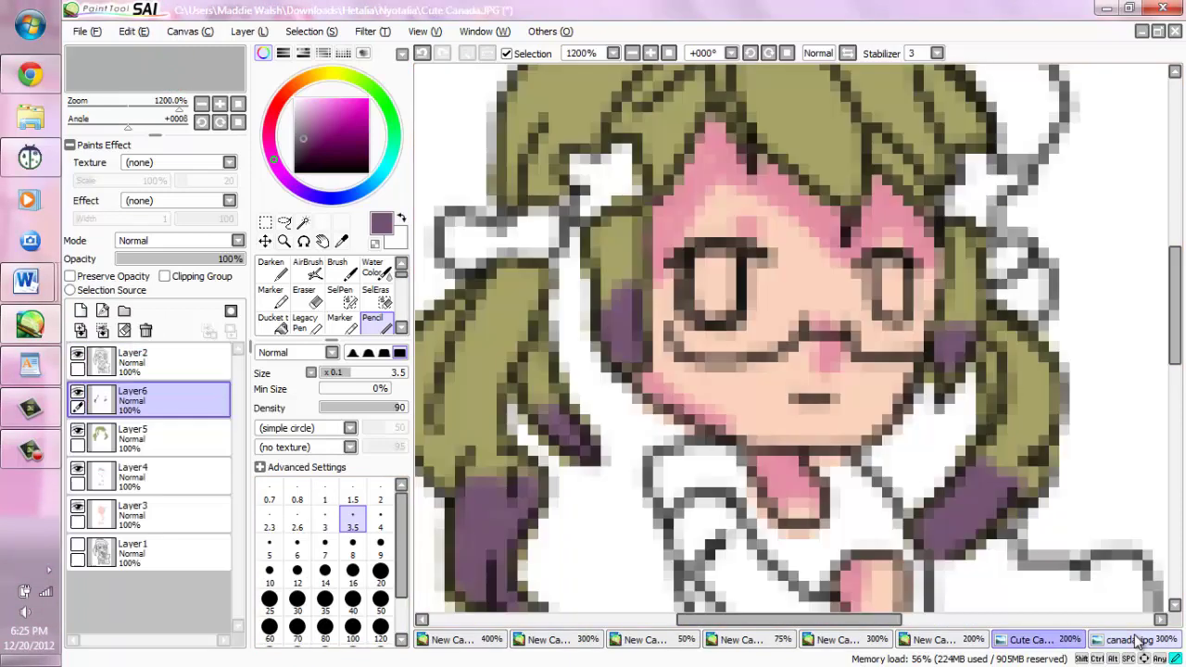
# - Sample the pale yellow hair highlight from canada.jpg and paint highlight spots across the crown and bangs with the Pencil
pyautogui.click(1135, 640)
pyautogui.keyDown('alt'); pyautogui.click(885, 449); pyautogui.keyUp('alt')
pyautogui.click(1030, 639)
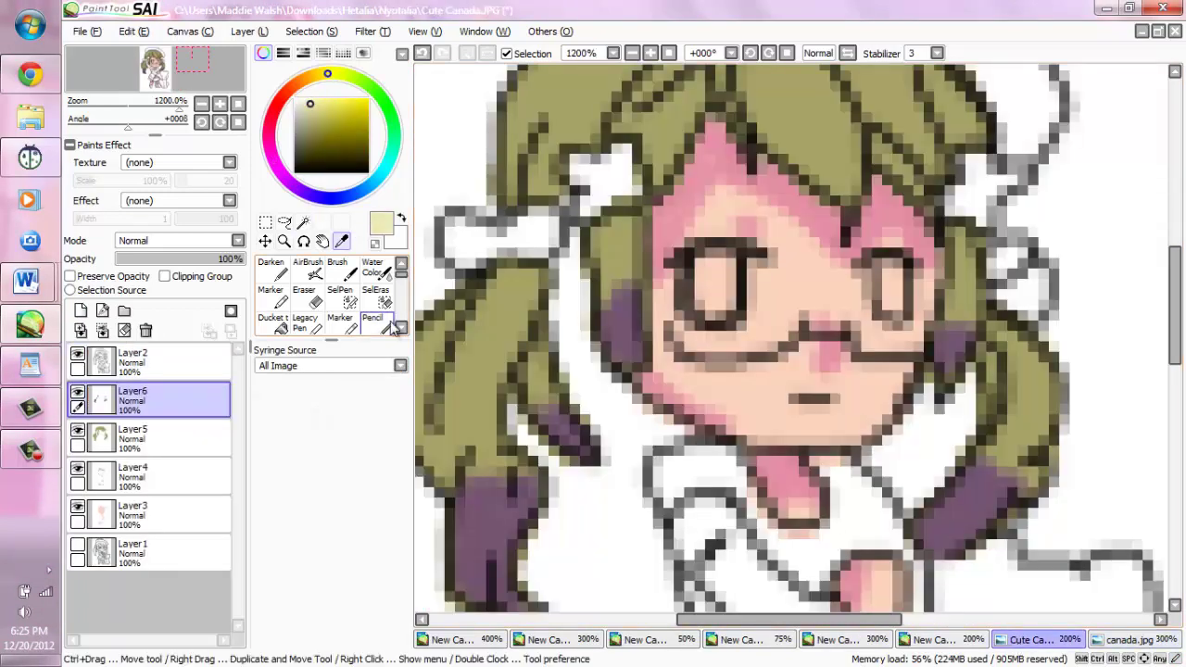
pyautogui.click(371, 317)
pyautogui.scroll(3, 669, 294)
pyautogui.moveTo(668, 294)
pyautogui.mouseDown()
pyautogui.moveTo(771, 297)
pyautogui.moveTo(917, 222)
pyautogui.mouseUp()
# - Add a new layer above the hair shading in Cute Canada and sample the teal hoodie color from canada.jpg
pyautogui.click(80, 311)
pyautogui.click(1121, 641)
pyautogui.scroll(-3, 741, 370)
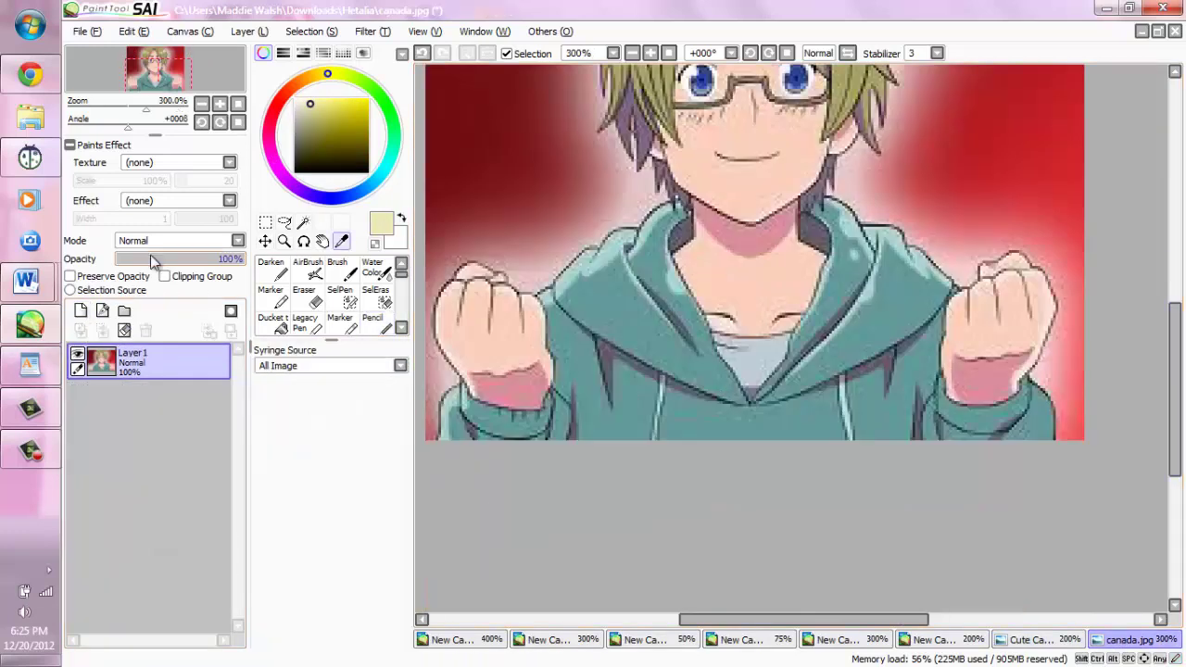
pyautogui.keyDown('alt'); pyautogui.click(661, 463); pyautogui.keyUp('alt')
# - Mask the whole hat above the hair in Cute Canada with the SelPen
pyautogui.click(340, 299)
pyautogui.click(1030, 639)
pyautogui.moveTo(986, 251)
pyautogui.mouseDown()
pyautogui.moveTo(919, 217)
pyautogui.moveTo(1012, 347)
pyautogui.moveTo(1048, 294)
pyautogui.moveTo(799, 129)
pyautogui.moveTo(747, 128)
pyautogui.moveTo(536, 230)
pyautogui.moveTo(554, 176)
pyautogui.moveTo(661, 106)
pyautogui.moveTo(648, 124)
pyautogui.moveTo(771, 124)
pyautogui.moveTo(758, 172)
pyautogui.mouseUp()
pyautogui.moveTo(886, 206); pyautogui.dragTo(979, 238)
# - Fill the selected hat with teal using the size 9 Pencil and clear the selection
pyautogui.click(373, 320)
pyautogui.click(379, 570)
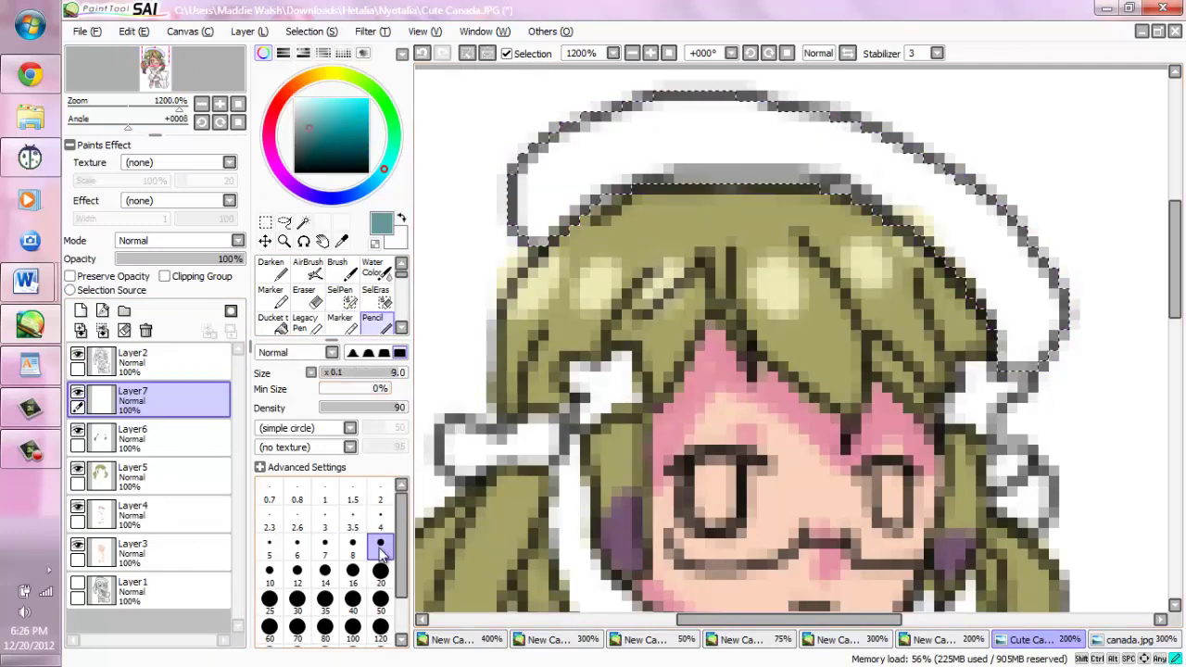
pyautogui.moveTo(519, 186)
pyautogui.mouseDown()
pyautogui.moveTo(880, 148)
pyautogui.moveTo(1038, 306)
pyautogui.mouseUp()
pyautogui.click(375, 297)
pyautogui.hotkey('ctrl', 'd')
# - Add a new layer directly below the olive hair layer and choose a golden-brown color from the color wheel
pyautogui.scroll(-5, 795, 167)
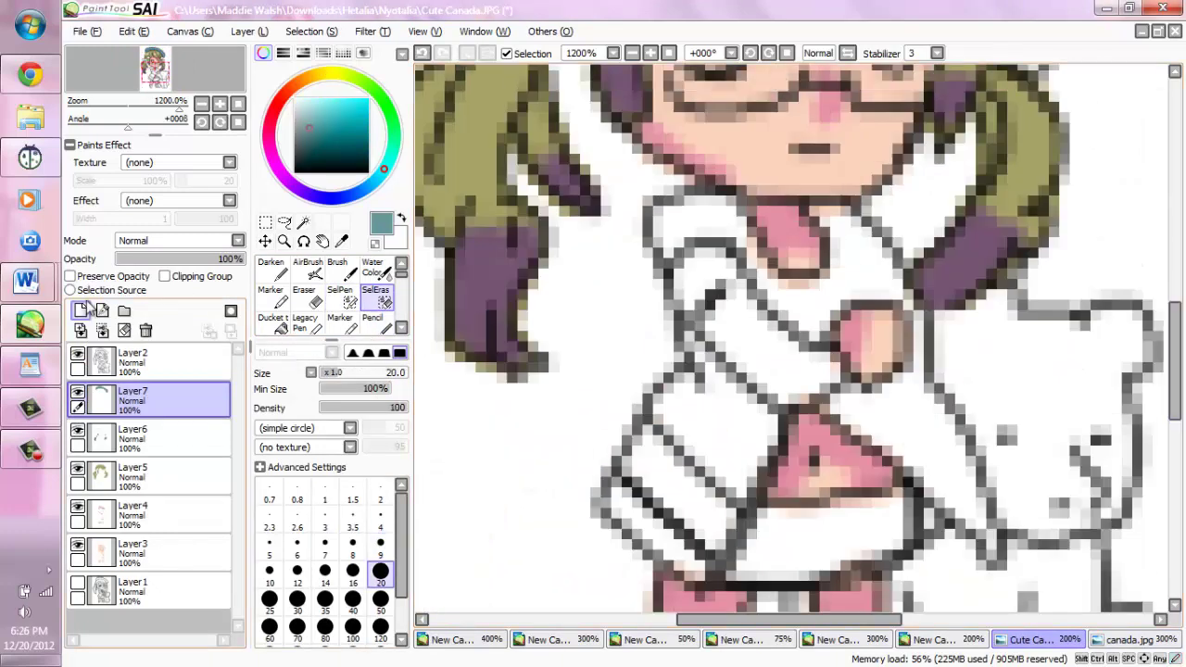
pyautogui.click(80, 311)
pyautogui.click(159, 404)
pyautogui.moveTo(164, 404); pyautogui.dragTo(170, 521)
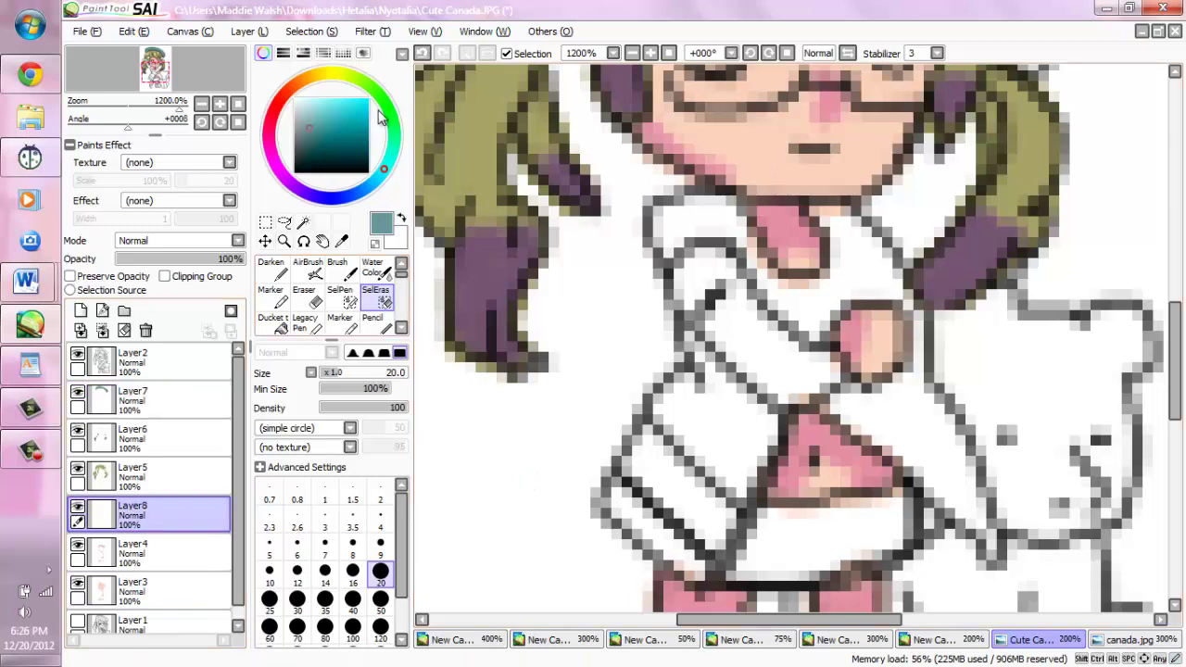
pyautogui.click(313, 75)
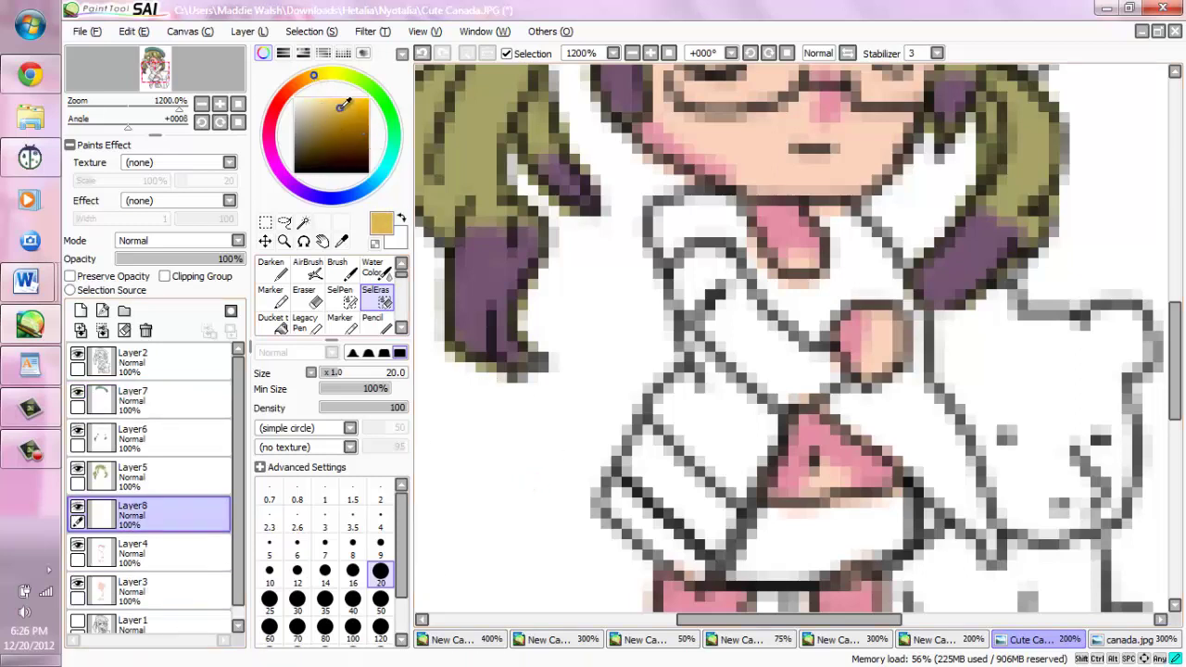
pyautogui.click(347, 112)
# - Mask the jacket's sleeve, body and pointed front flap with the SelPen at sizes 3.5 and 1
pyautogui.click(340, 296)
pyautogui.click(352, 519)
pyautogui.moveTo(699, 370)
pyautogui.mouseDown()
pyautogui.moveTo(625, 472)
pyautogui.moveTo(659, 543)
pyautogui.moveTo(699, 552)
pyautogui.moveTo(700, 372)
pyautogui.moveTo(686, 463)
pyautogui.mouseUp()
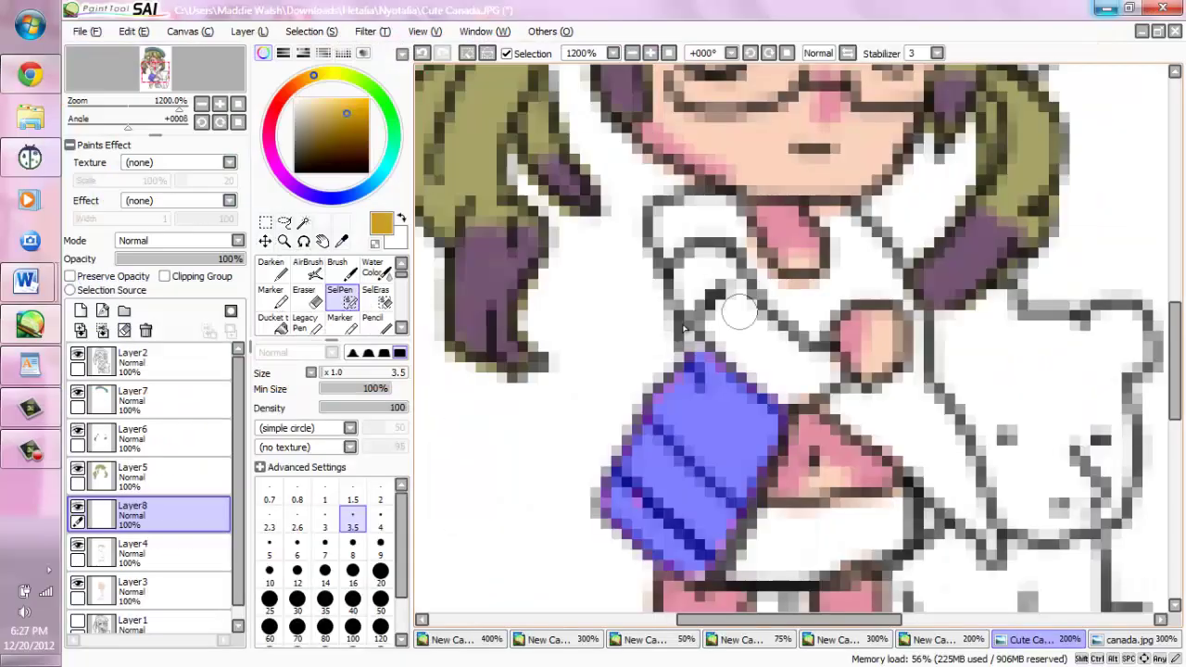
pyautogui.moveTo(731, 361)
pyautogui.mouseDown()
pyautogui.moveTo(695, 256)
pyautogui.moveTo(782, 312)
pyautogui.moveTo(880, 277)
pyautogui.moveTo(825, 214)
pyautogui.moveTo(701, 247)
pyautogui.mouseUp()
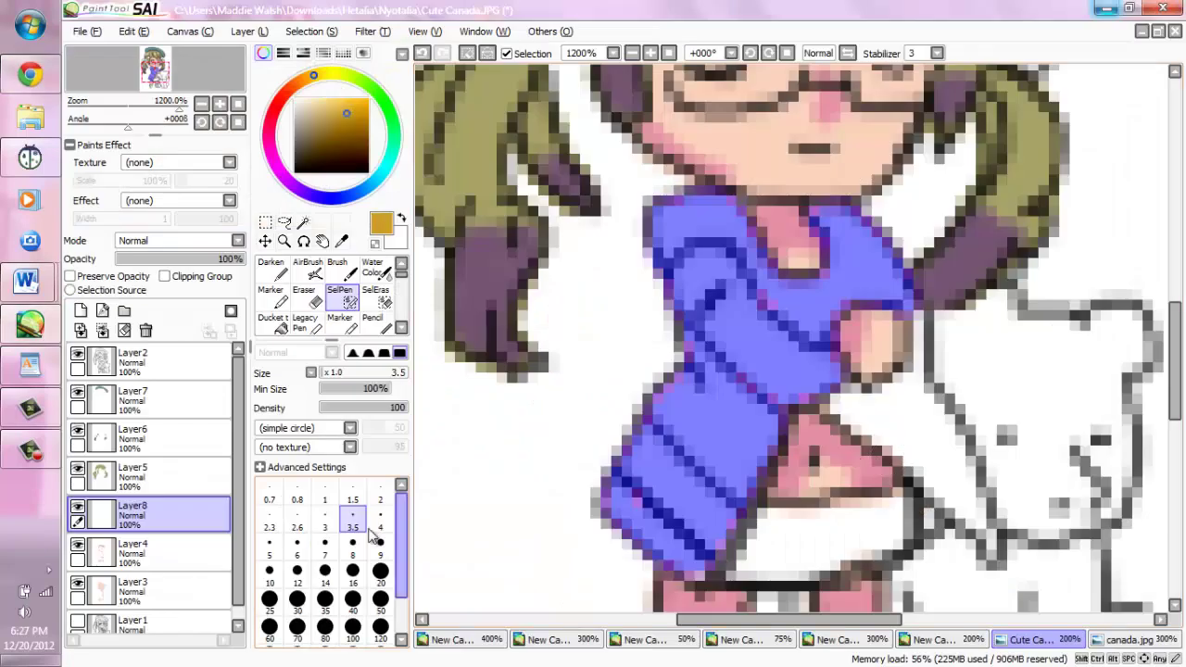
pyautogui.click(379, 499)
pyautogui.moveTo(920, 313)
pyautogui.mouseDown()
pyautogui.moveTo(934, 426)
pyautogui.moveTo(889, 401)
pyautogui.moveTo(863, 404)
pyautogui.moveTo(963, 489)
pyautogui.moveTo(979, 512)
pyautogui.mouseUp()
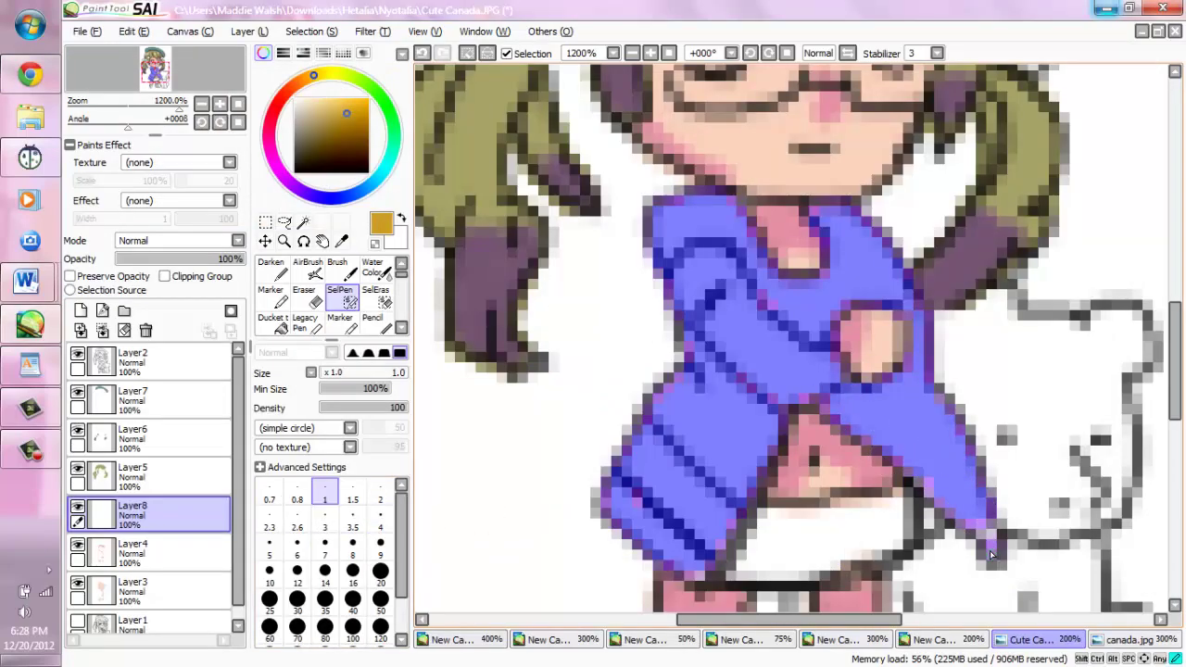
# - Fill the selected jacket with golden brown using the Pencil and move its layer beneath the skin layer
pyautogui.press('n')
pyautogui.hotkey('ctrl', 'f')
pyautogui.moveTo(148, 514); pyautogui.dragTo(148, 593)
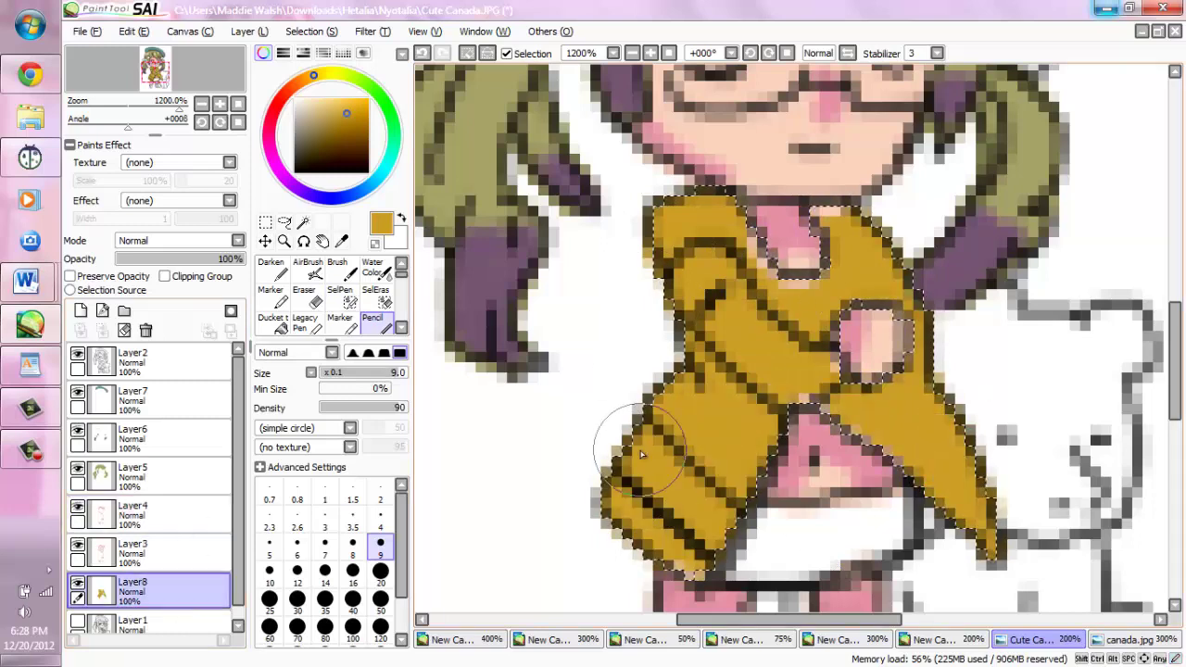
# - Repaint the whole jacket in a muted tan with the size 9 Pencil and clear its selection
pyautogui.click(329, 98)
pyautogui.hotkey('ctrl', 'f')
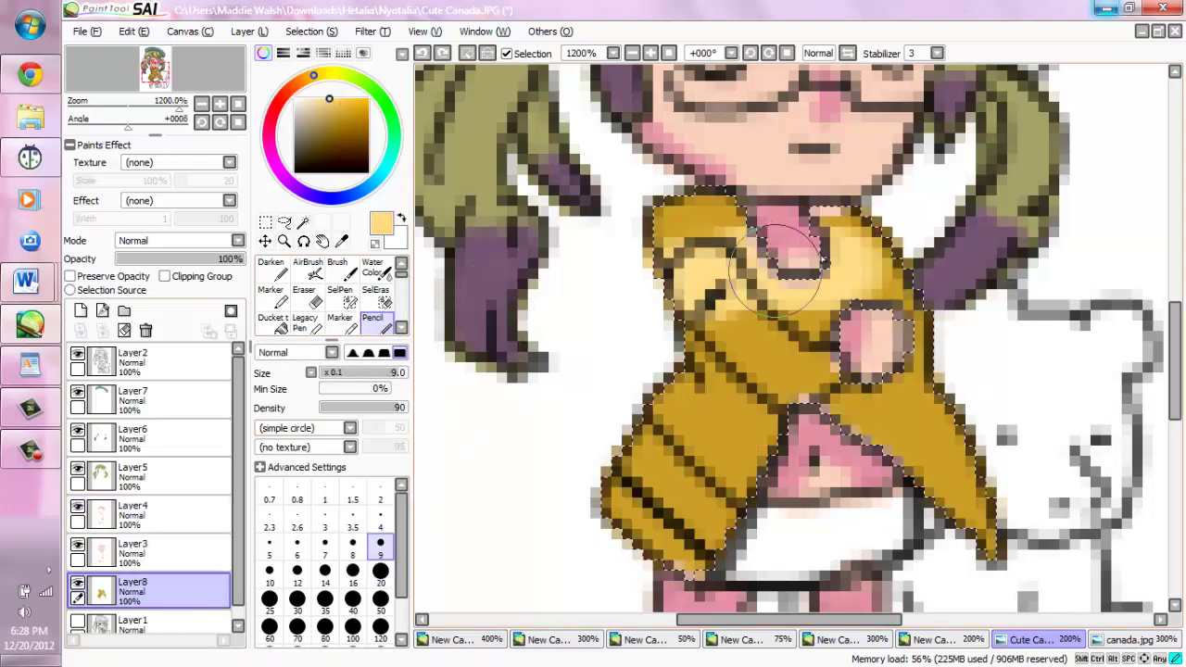
pyautogui.click(321, 115)
pyautogui.hotkey('ctrl', 'f')
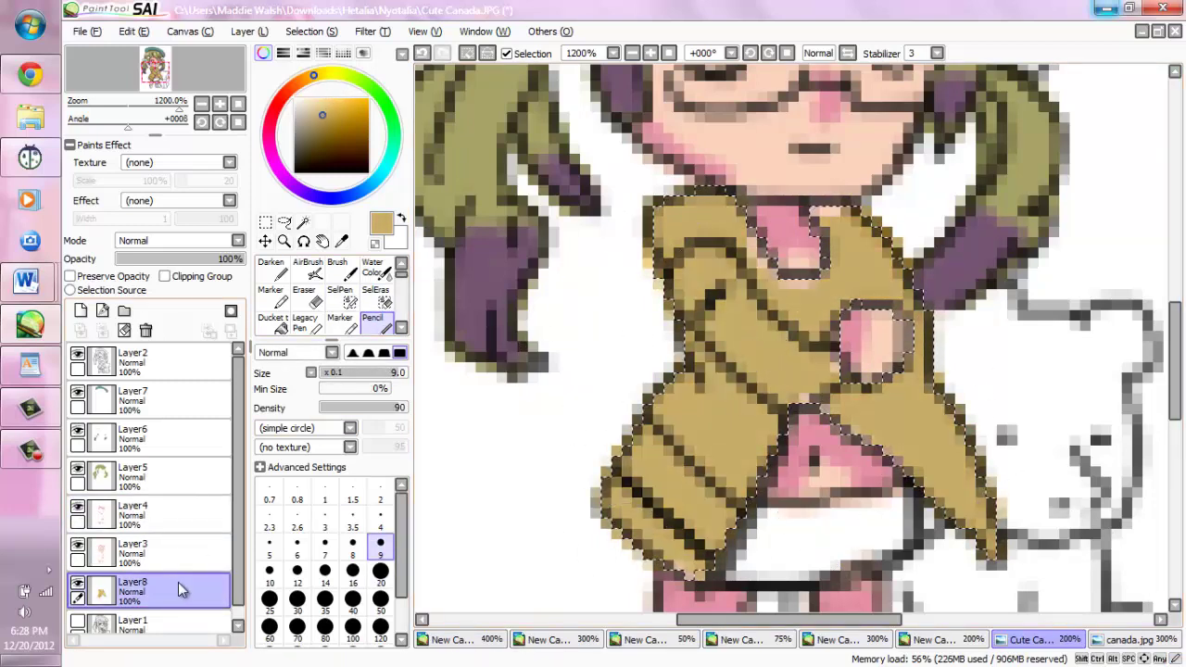
pyautogui.click(375, 295)
pyautogui.moveTo(704, 519); pyautogui.dragTo(757, 354)
pyautogui.hotkey('ctrl', 'd')
# - On the hat's layer, mask the band around the sleeve cuff and fill it with the hat's teal using the size 4 Pencil
pyautogui.click(153, 399)
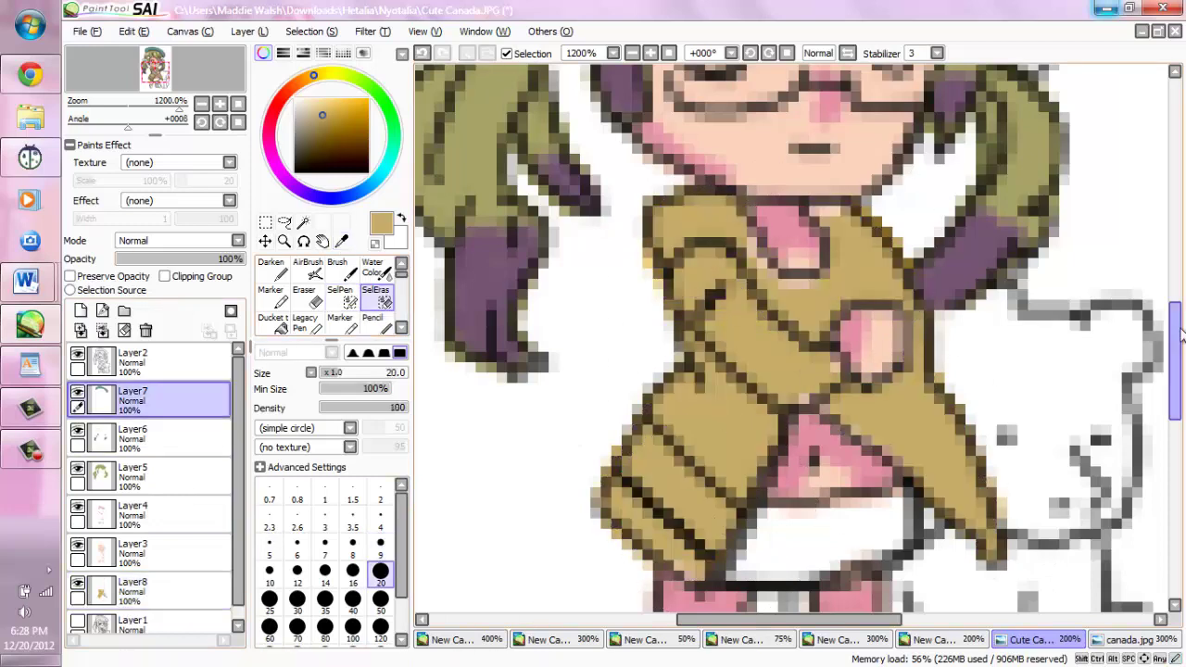
pyautogui.moveTo(1172, 335)
pyautogui.mouseDown()
pyautogui.moveTo(1172, 260)
pyautogui.moveTo(1172, 366)
pyautogui.mouseUp()
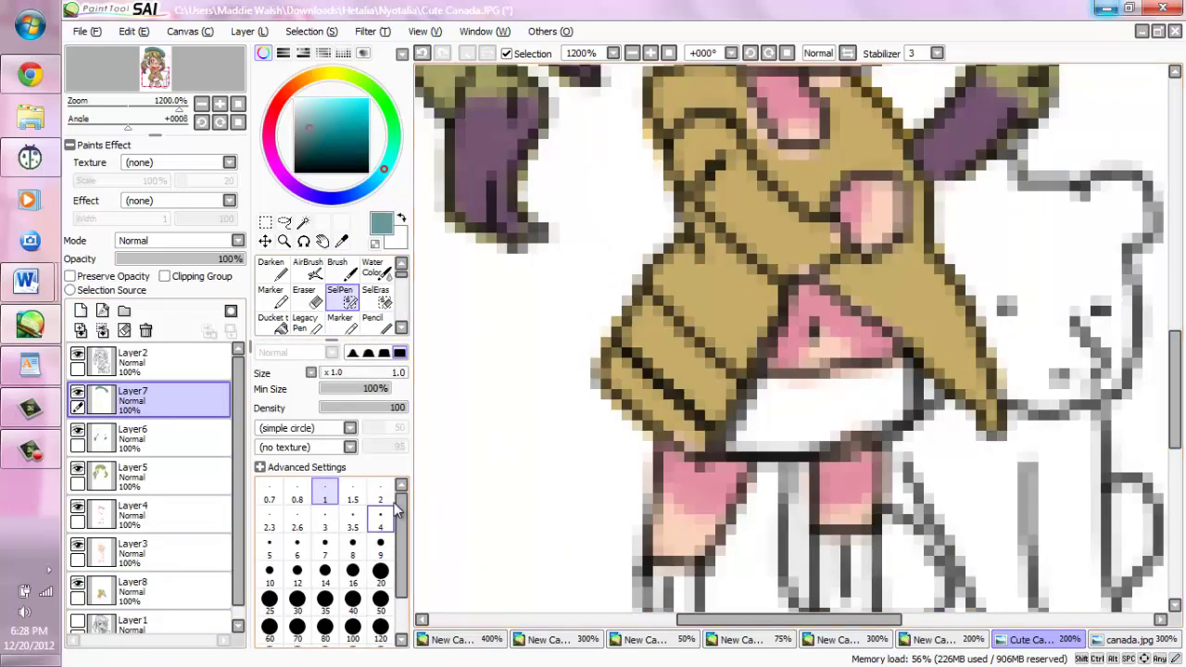
pyautogui.moveTo(642, 343); pyautogui.dragTo(727, 399)
pyautogui.click(372, 319)
pyautogui.hotkey('ctrl', 'f')
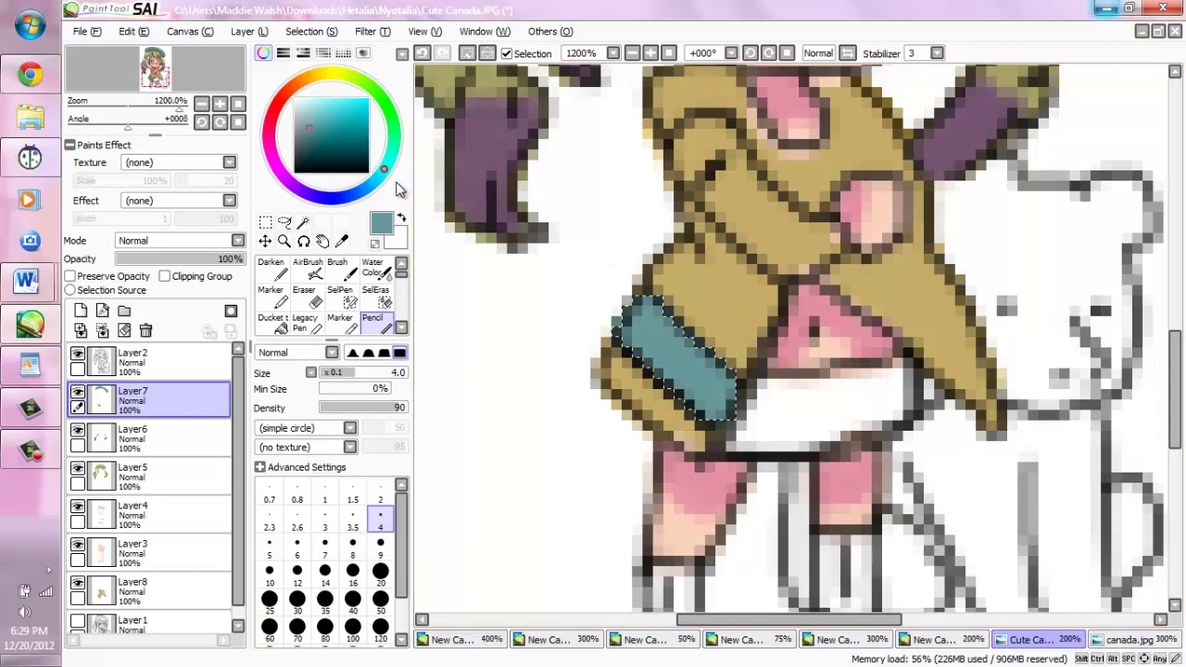
# - Paint three white dots along the teal sleeve band and erase its selection with the size 20 SelEras
pyautogui.press('x')
pyautogui.press('[')
pyautogui.press('[')
pyautogui.press('[')
pyautogui.press('[')
pyautogui.press('[')
pyautogui.press('[')
pyautogui.press('[')
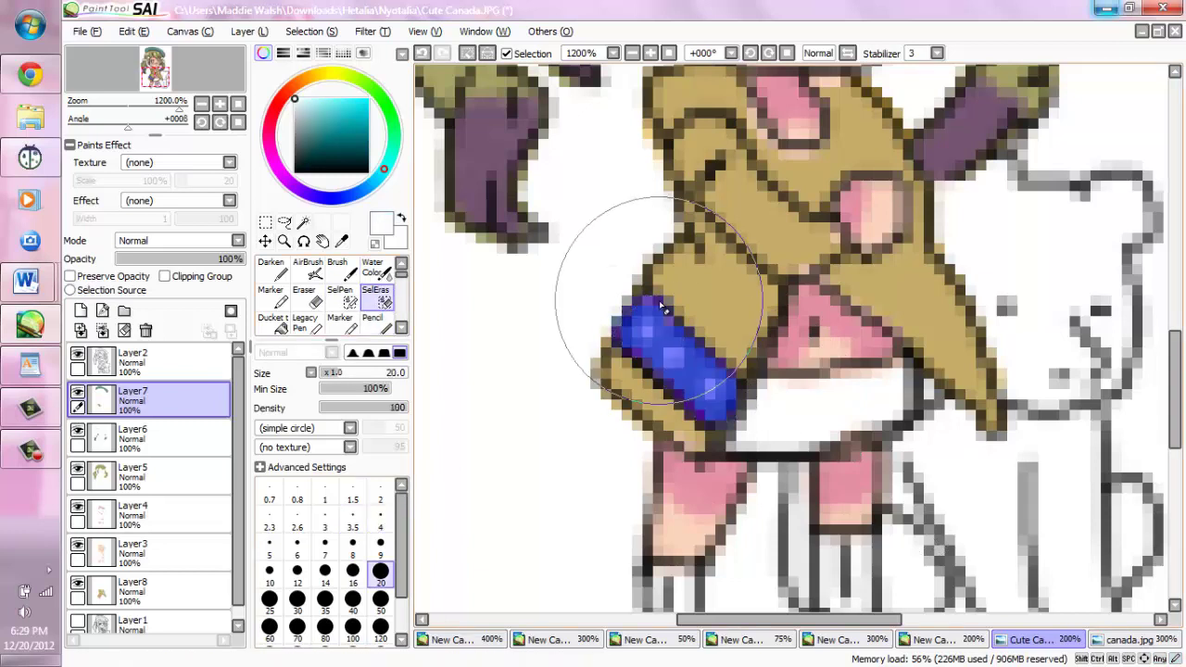
pyautogui.hotkey('ctrl', 'd')
# - Shade the jacket's cuff, sleeve folds, shoulder and neckline in dark golden brown with the size 2 Pencil
pyautogui.click(341, 241)
pyautogui.click(372, 319)
pyautogui.press(']')
pyautogui.press(']')
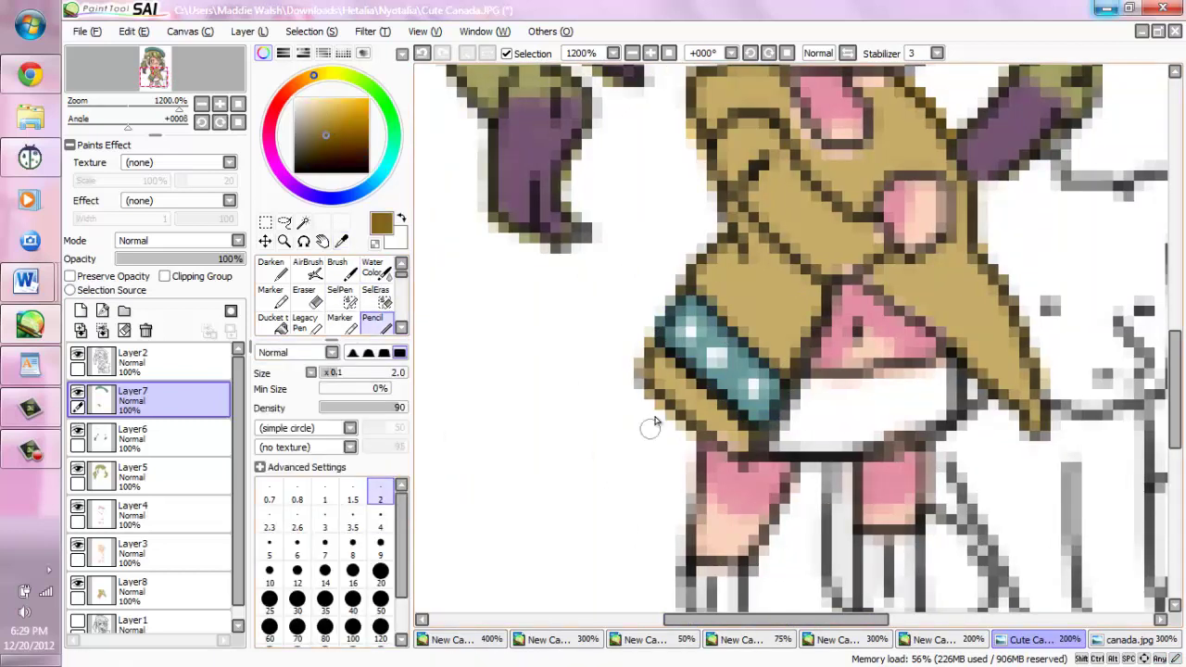
pyautogui.moveTo(738, 215); pyautogui.dragTo(789, 343)
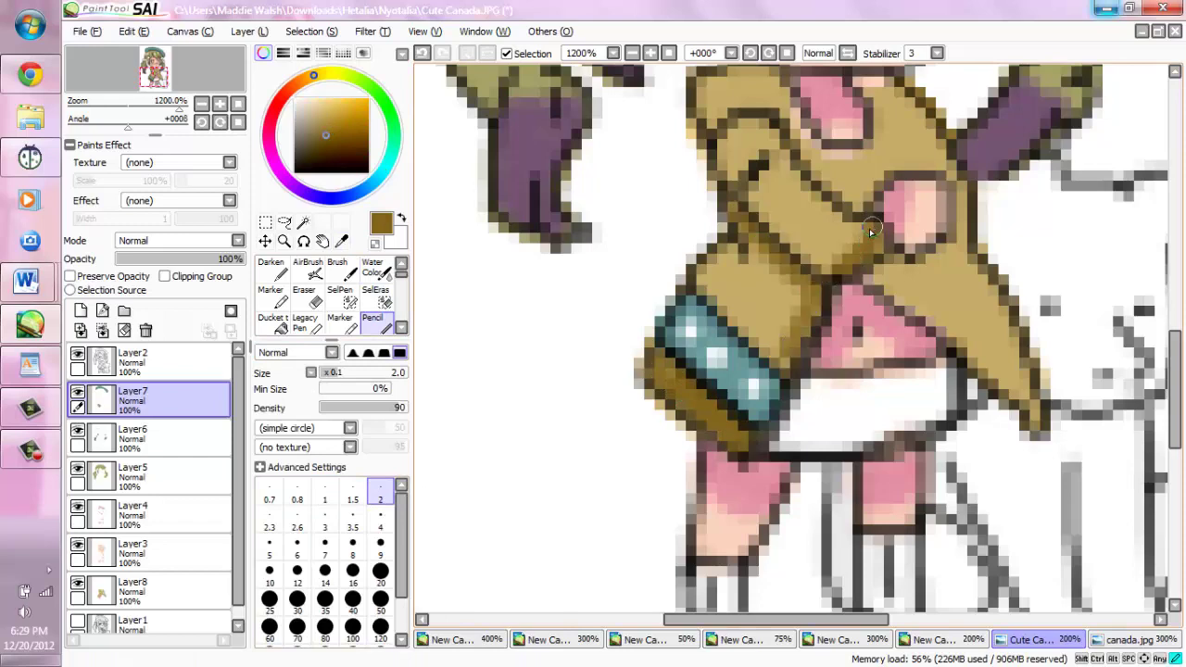
pyautogui.moveTo(794, 131); pyautogui.dragTo(884, 89)
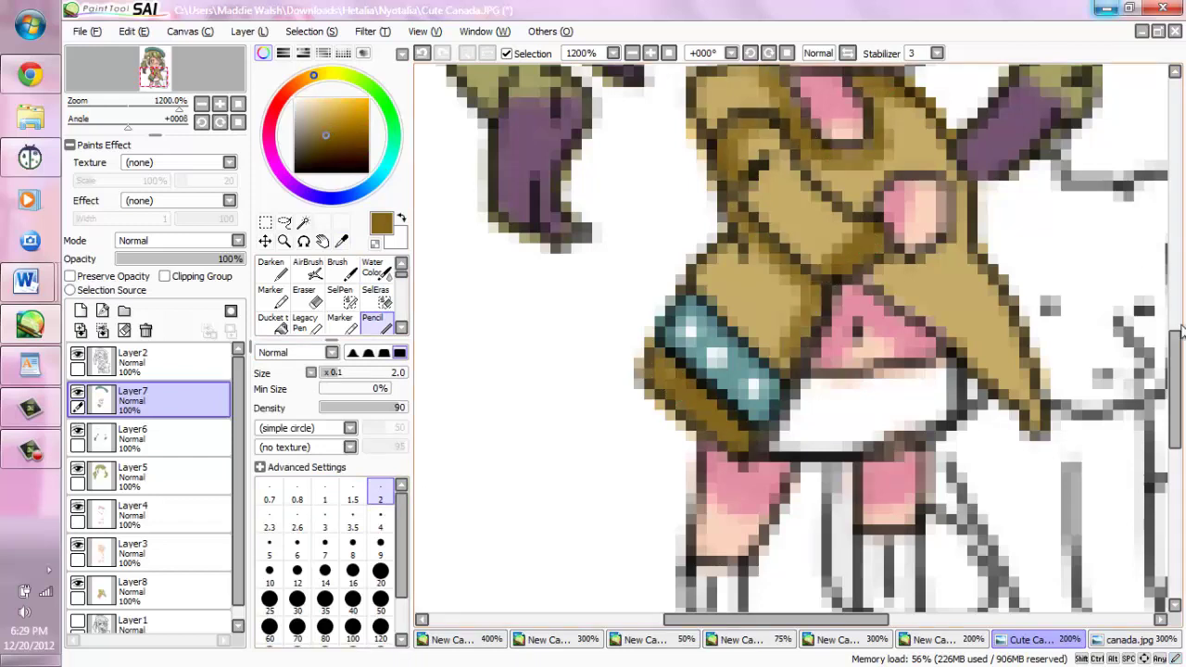
# - Shade the jacket's front beneath the hand and its pointed tail in dark golden brown with the size 2 Pencil
pyautogui.scroll(3, 968, 474)
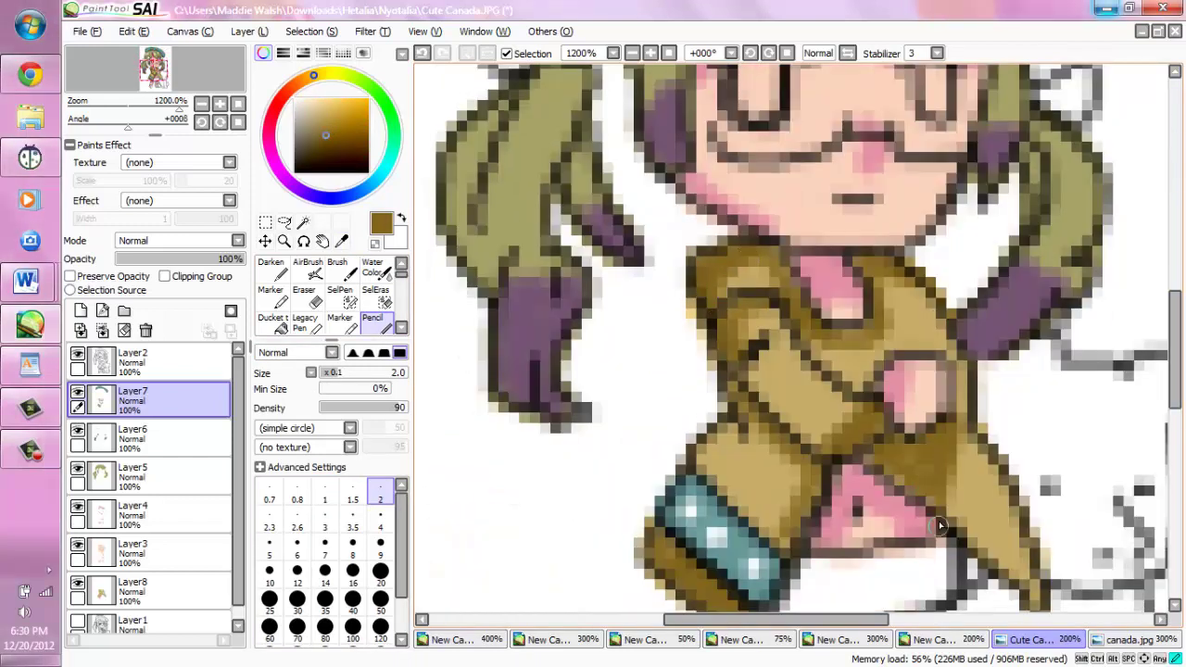
pyautogui.moveTo(938, 525)
pyautogui.mouseDown()
pyautogui.moveTo(978, 450)
pyautogui.moveTo(907, 284)
pyautogui.mouseUp()
pyautogui.scroll(-4, 1181, 380)
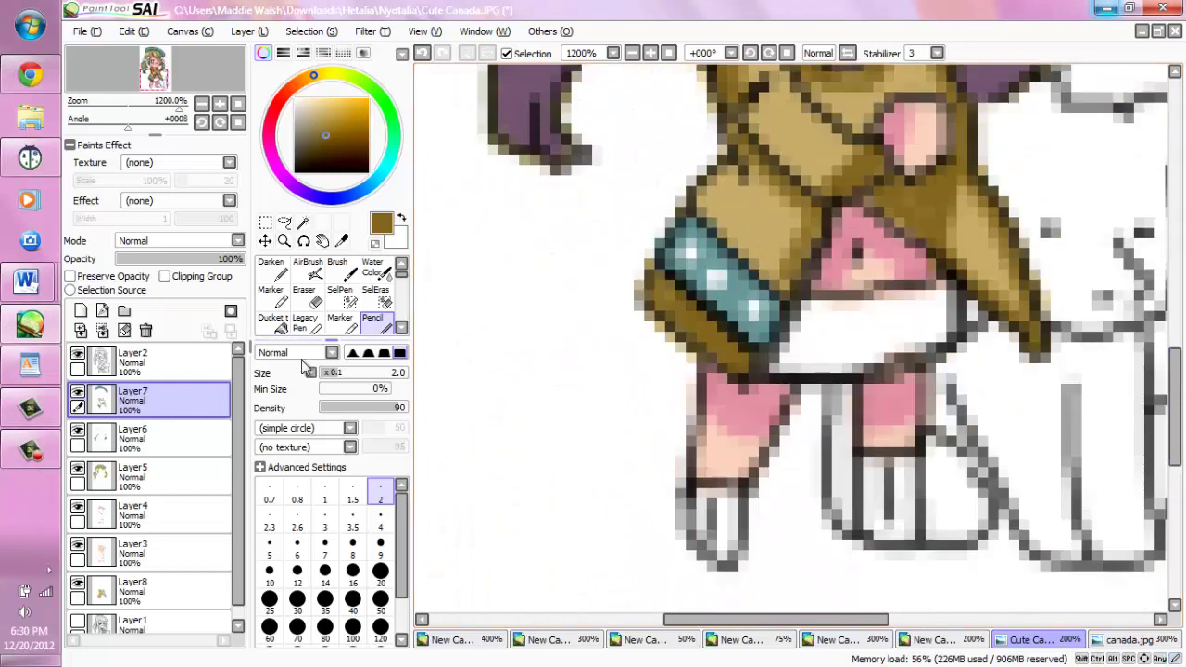
# - Add a new layer for the skirt and move it beneath the jacket's layer
pyautogui.click(340, 296)
pyautogui.click(81, 311)
pyautogui.moveTo(139, 387); pyautogui.dragTo(247, 603)
# - Mask the skirt with the size 3.5 SelPen, fill it with a muted green using the Pencil and erase its selection
pyautogui.click(389, 117)
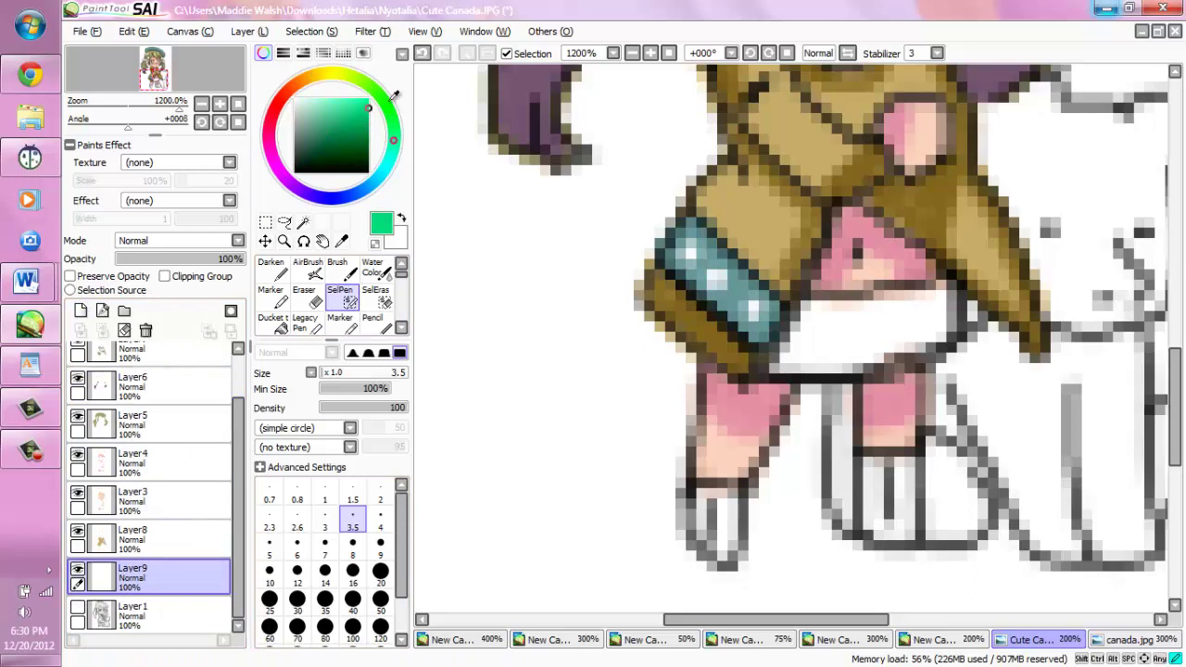
pyautogui.moveTo(838, 278)
pyautogui.mouseDown()
pyautogui.moveTo(774, 371)
pyautogui.moveTo(954, 296)
pyautogui.moveTo(927, 352)
pyautogui.mouseUp()
pyautogui.press('n')
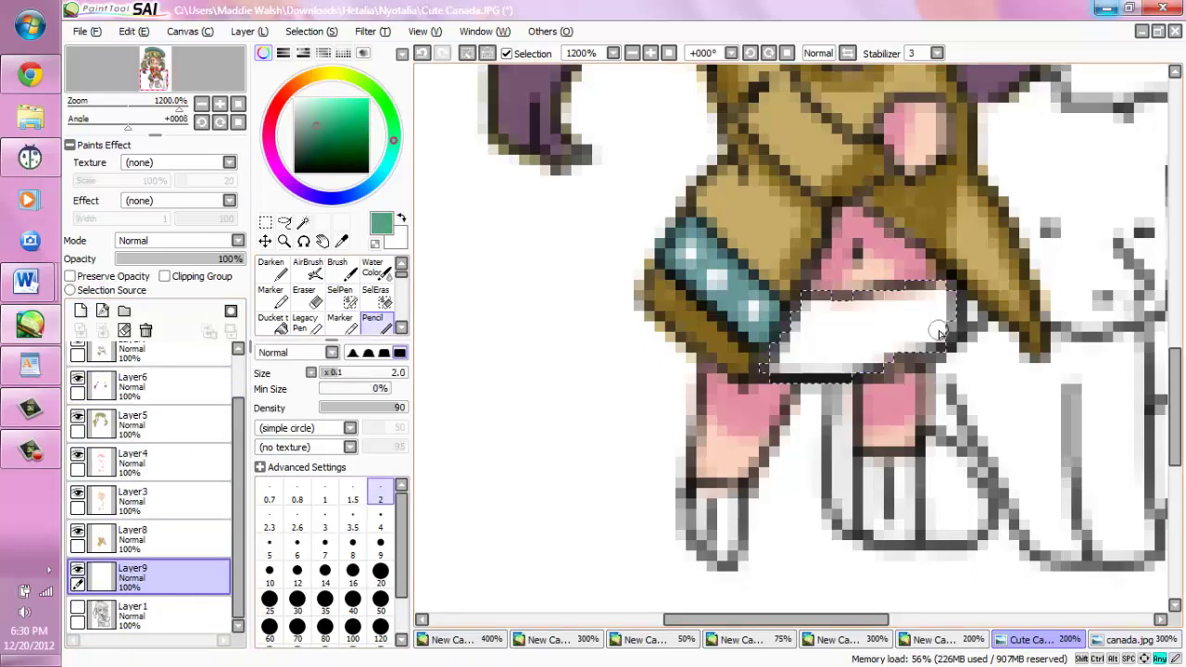
pyautogui.moveTo(926, 306); pyautogui.dragTo(757, 364)
pyautogui.click(375, 296)
# - On Layer7, shade the skirt's edges in dark green with the size 3.5 Pencil, leaving a lighter patch in the middle
pyautogui.scroll(2, 180, 423)
pyautogui.doubleClick(149, 398)
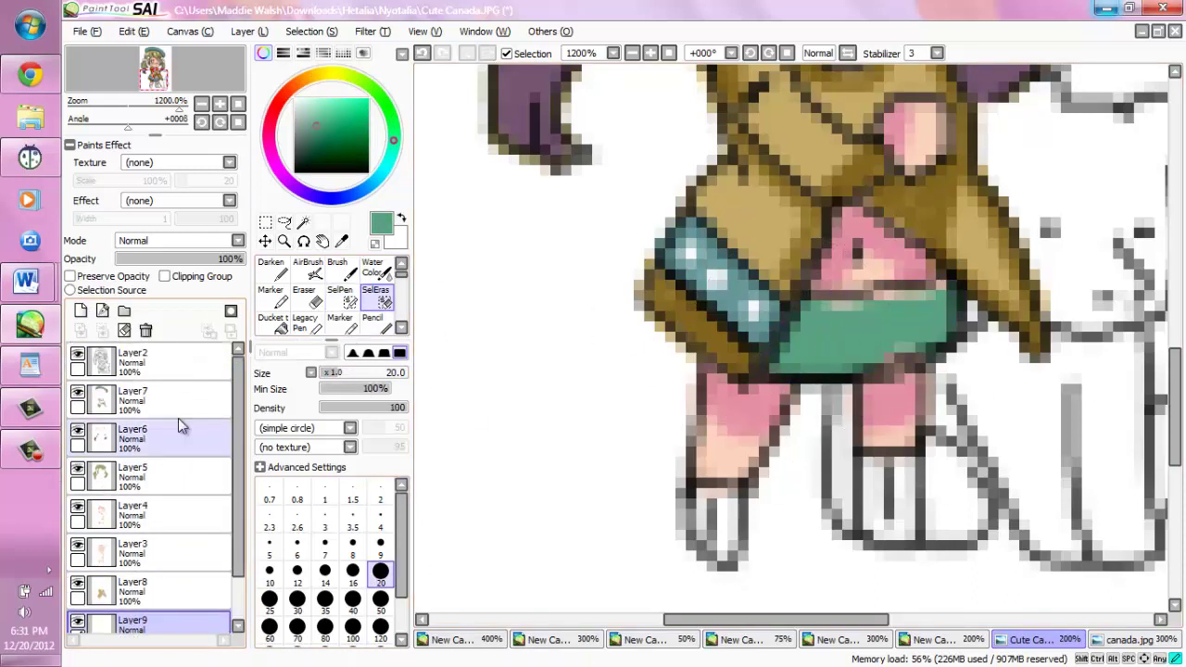
pyautogui.press('Escape')
pyautogui.click(326, 142)
pyautogui.click(372, 320)
pyautogui.click(352, 522)
pyautogui.moveTo(815, 306)
pyautogui.mouseDown()
pyautogui.moveTo(917, 315)
pyautogui.moveTo(936, 357)
pyautogui.mouseUp()
# - Mask both boots with the size 3.5 SelPen, fill them with dark brown and erase the selection using the size 20 SelEras
pyautogui.scroll(-3, 1183, 377)
pyautogui.click(276, 105)
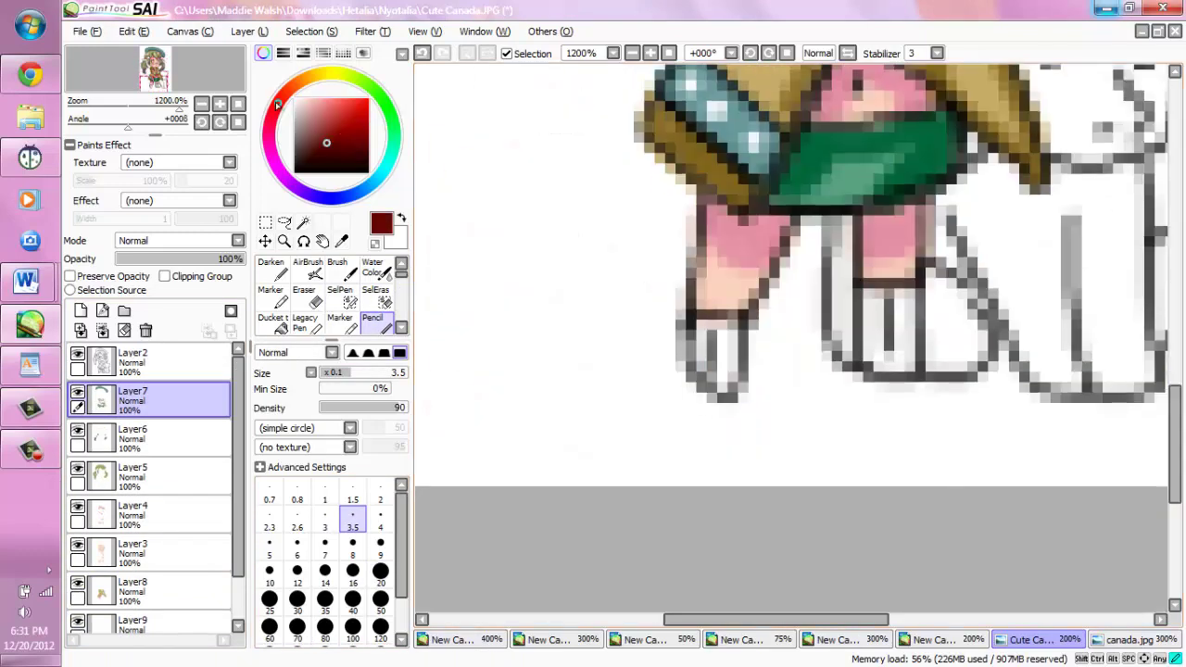
pyautogui.click(357, 144)
pyautogui.click(340, 296)
pyautogui.moveTo(711, 319); pyautogui.dragTo(724, 389)
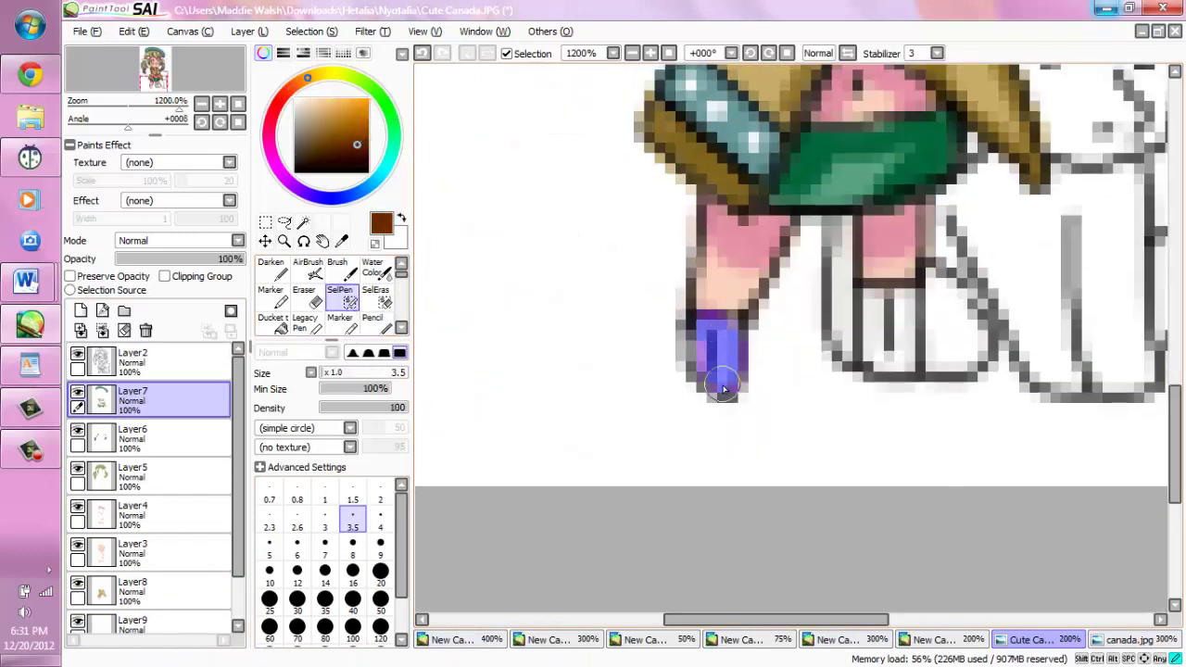
pyautogui.press('e')
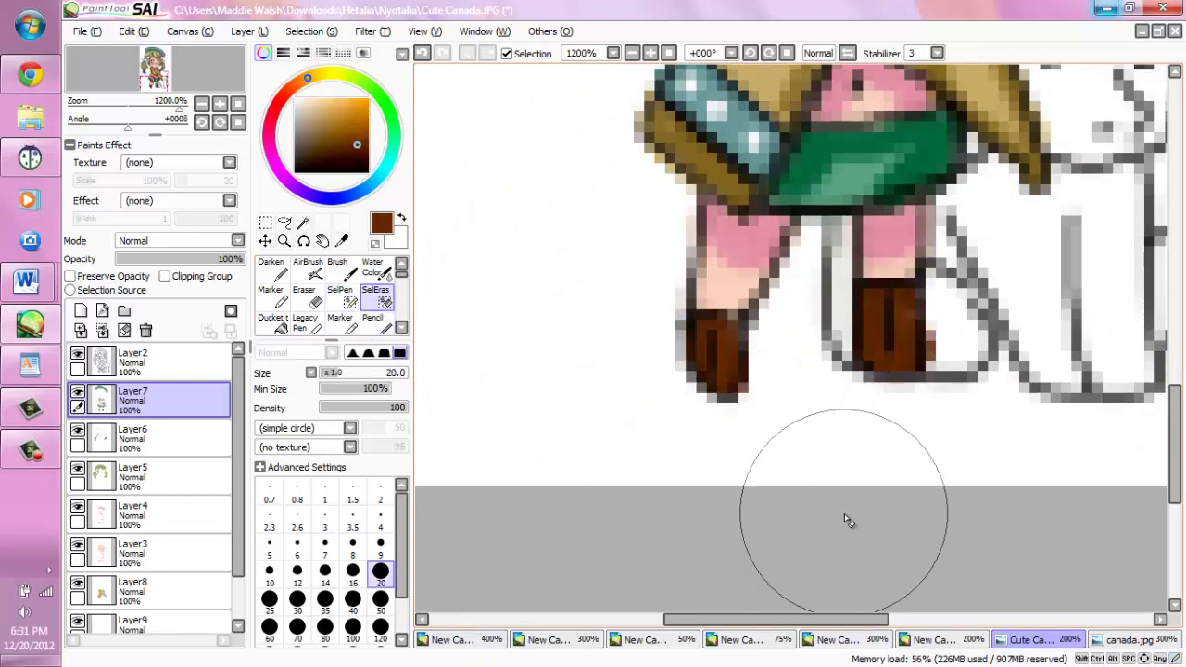
# - Shade the boots in a darker reddish brown with the size 1 Pencil
pyautogui.scroll(1, 792, 296)
pyautogui.click(359, 152)
pyautogui.click(372, 320)
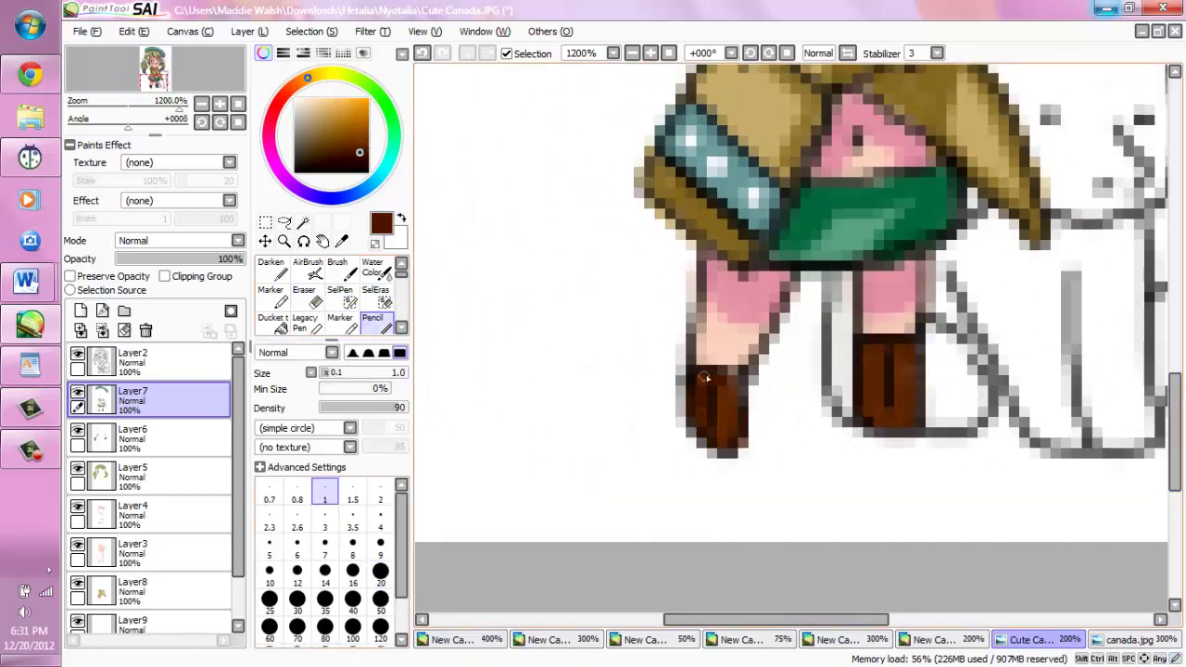
pyautogui.scroll(-3, 869, 345)
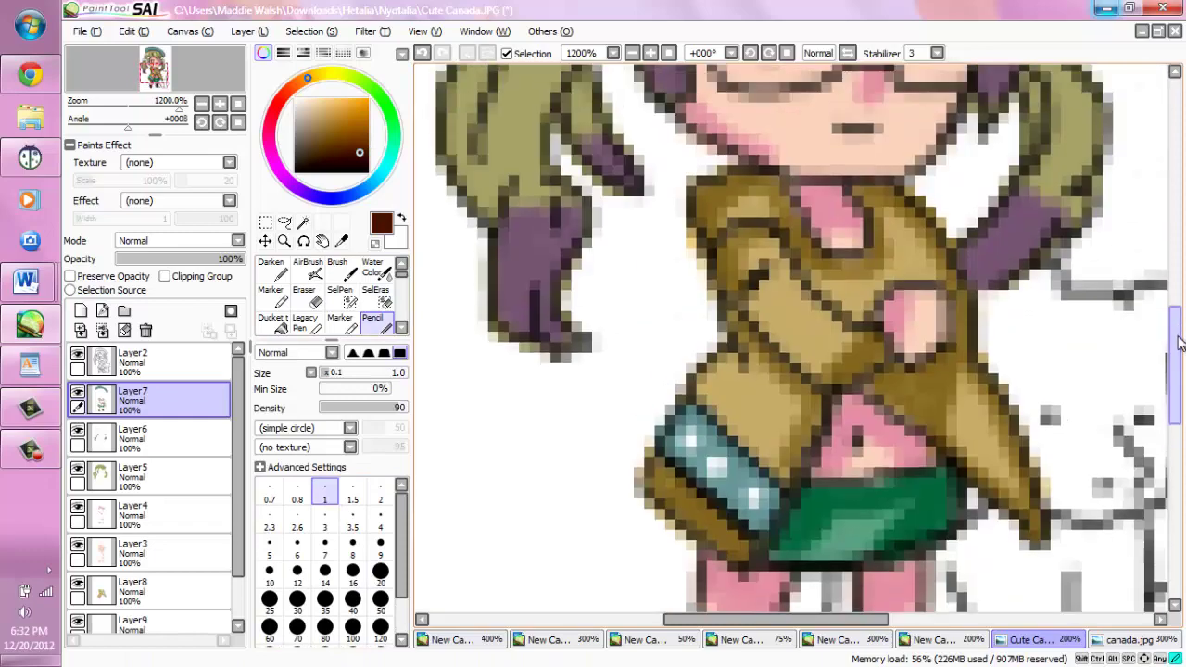
# - Sample light blue from the eye in canada.jpg, then mask and fill both of the chibi's irises with it
pyautogui.click(1132, 639)
pyautogui.scroll(4, 1183, 264)
pyautogui.press('alt')
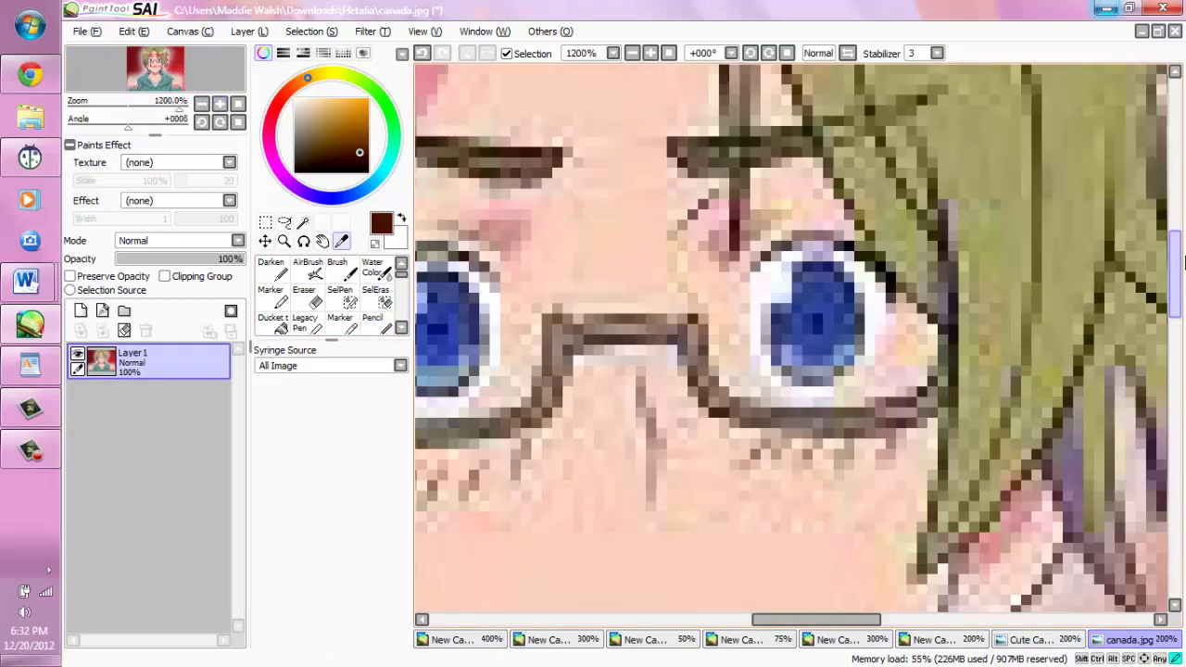
pyautogui.click(765, 360)
pyautogui.click(1031, 639)
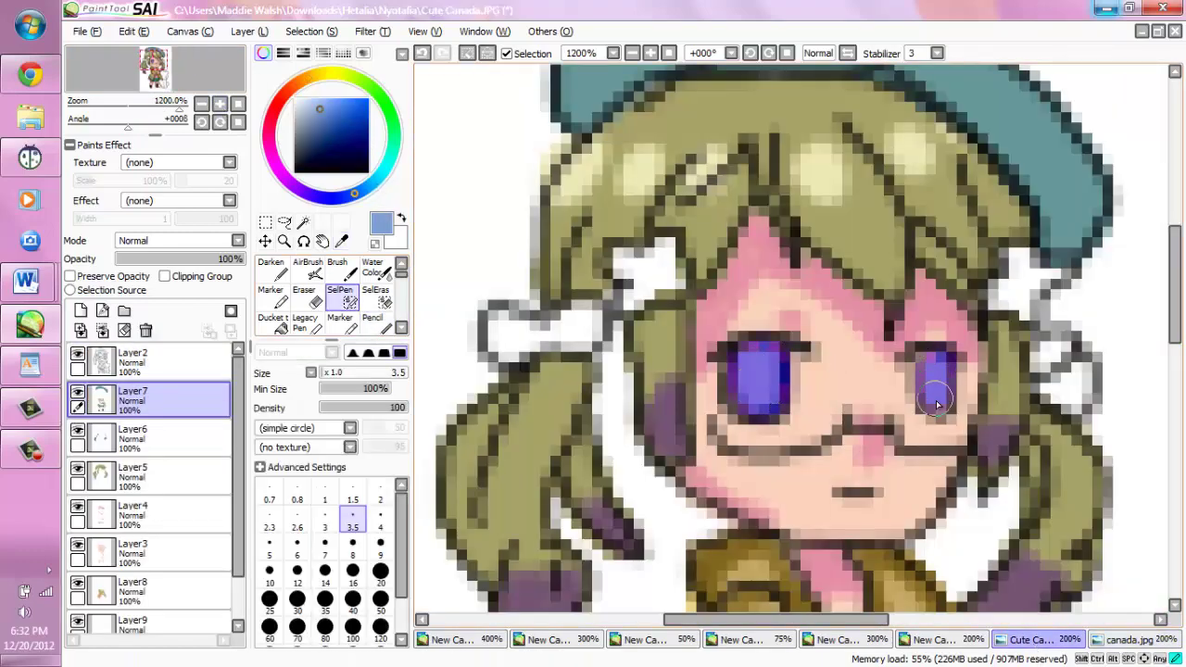
pyautogui.press('e')
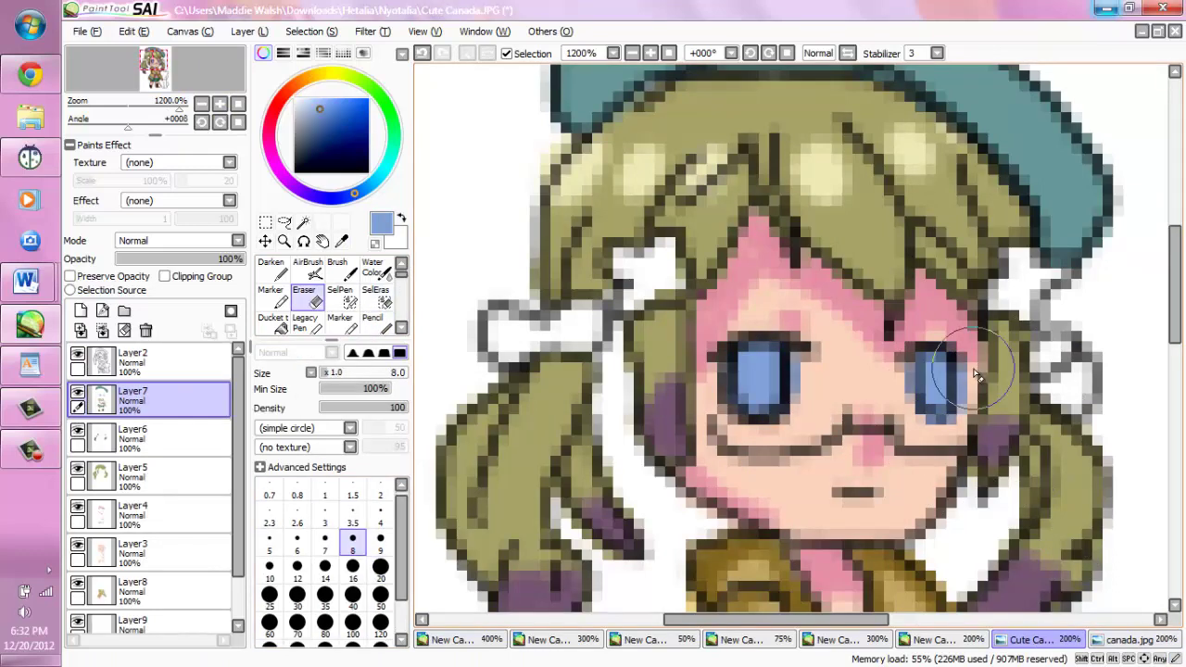
# - Sample the darker blue from the reference eye and paint the upper part of both irises with the size 0.7 Pencil
pyautogui.click(936, 639)
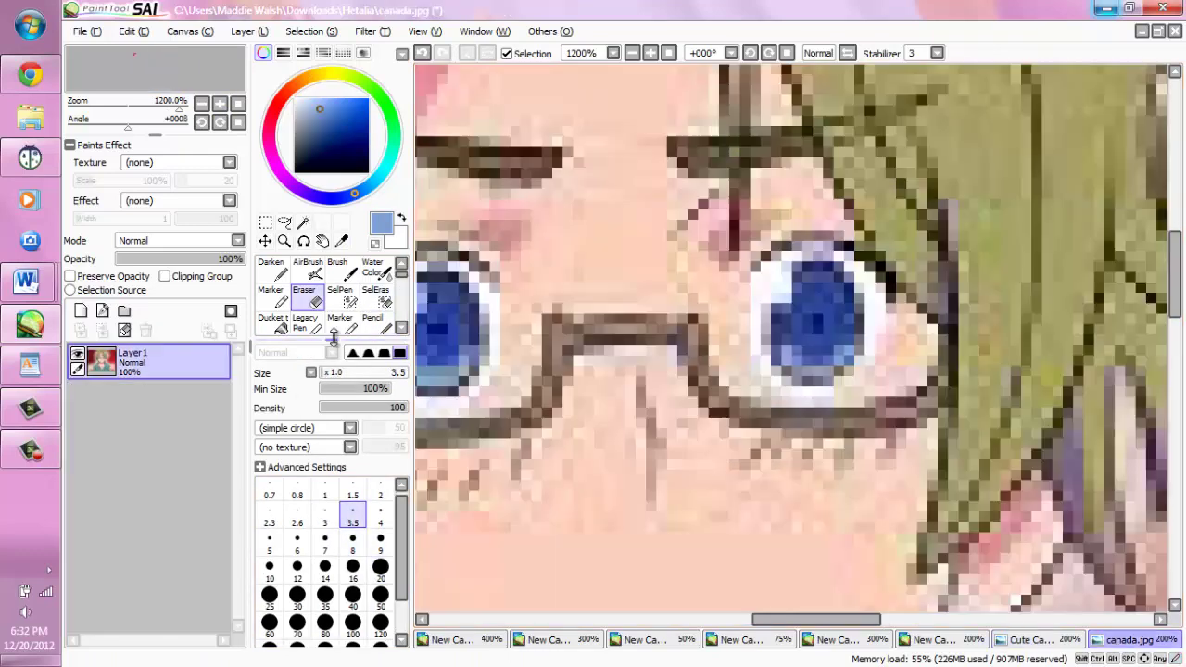
pyautogui.keyDown('alt'); pyautogui.click(532, 301); pyautogui.keyUp('alt')
pyautogui.click(1031, 640)
pyautogui.click(270, 496)
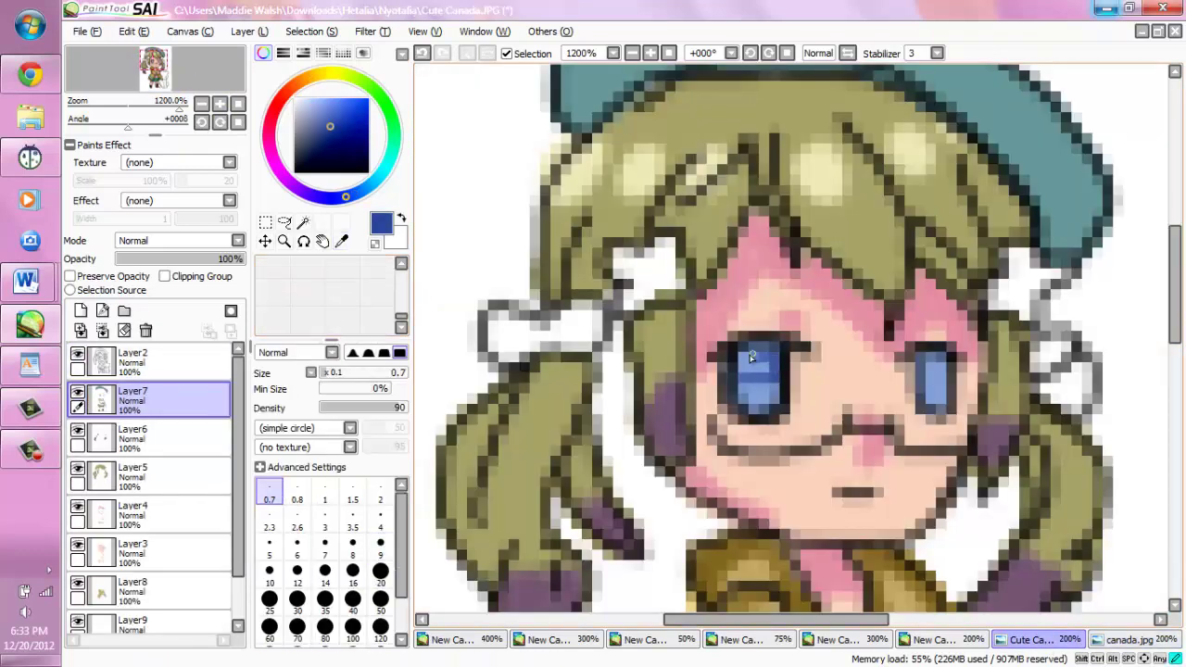
# - Sample a near-black blue from the reference eye and paint the pupils in both eyes with the size 0.7 Pencil
pyautogui.click(935, 640)
pyautogui.keyDown('alt'); pyautogui.click(533, 361); pyautogui.keyUp('alt')
pyautogui.click(1031, 639)
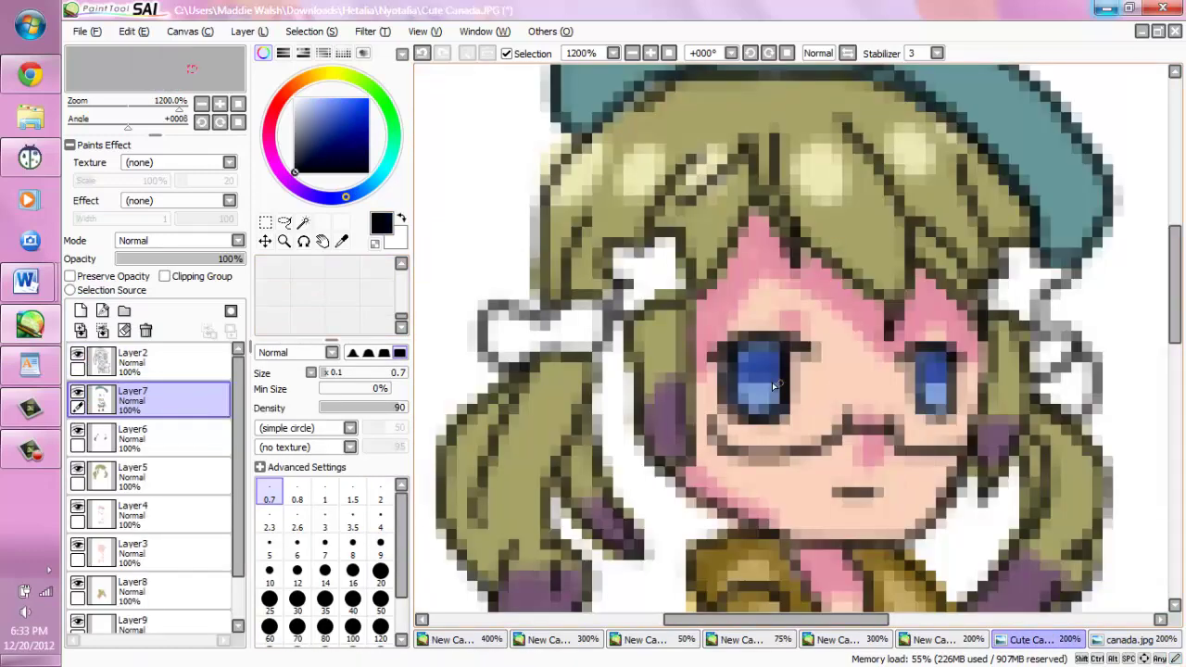
pyautogui.click(1123, 639)
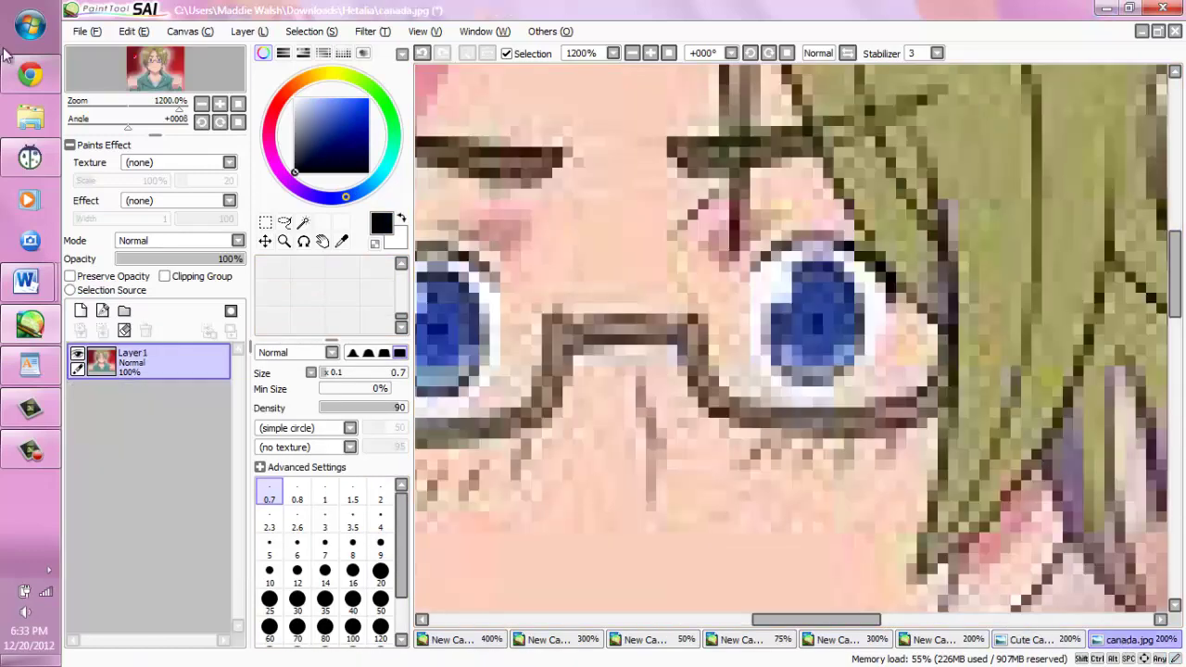
pyautogui.hotkey('ctrl', 'Tab')
# - Mask the hair bows with the size 3.5 SelPen, fill them with light pink using the size 4 Pencil and clear the selection
pyautogui.click(273, 158)
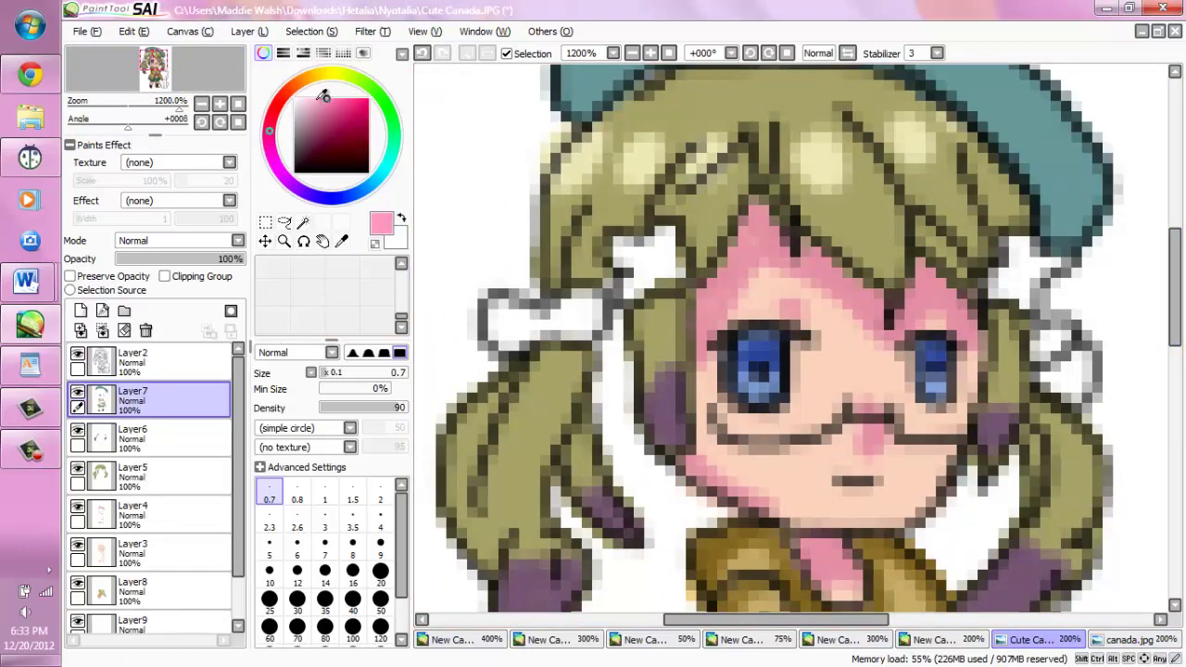
pyautogui.scroll(2, 401, 321)
pyautogui.click(340, 298)
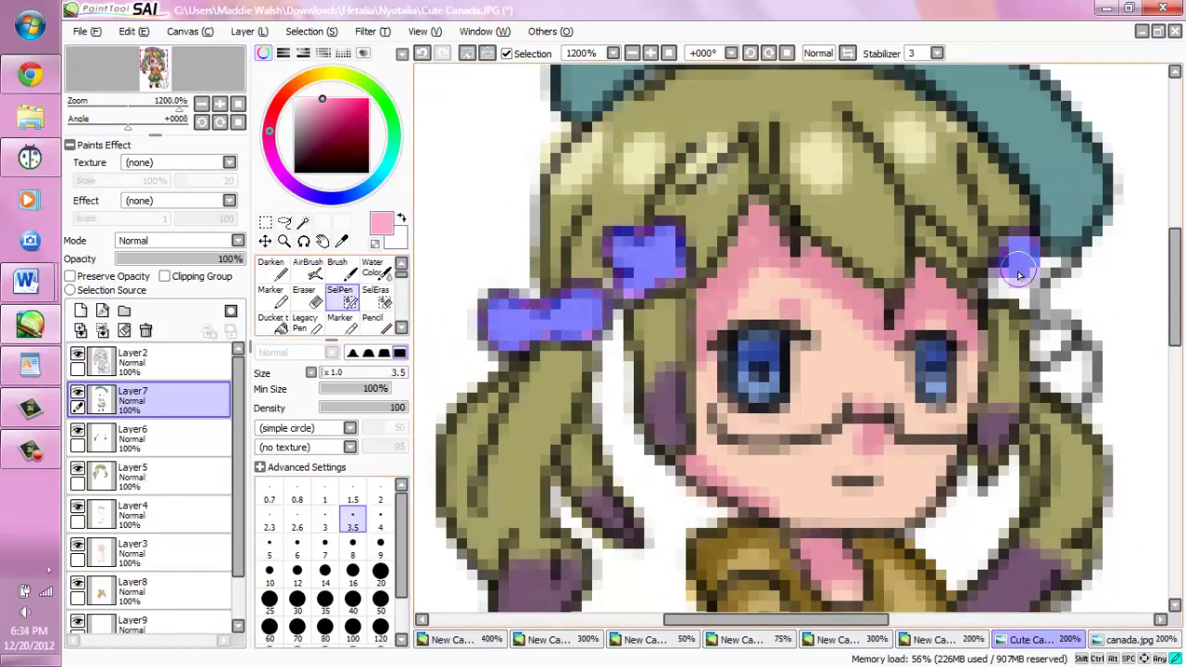
pyautogui.hotkey('ctrl', 'd')
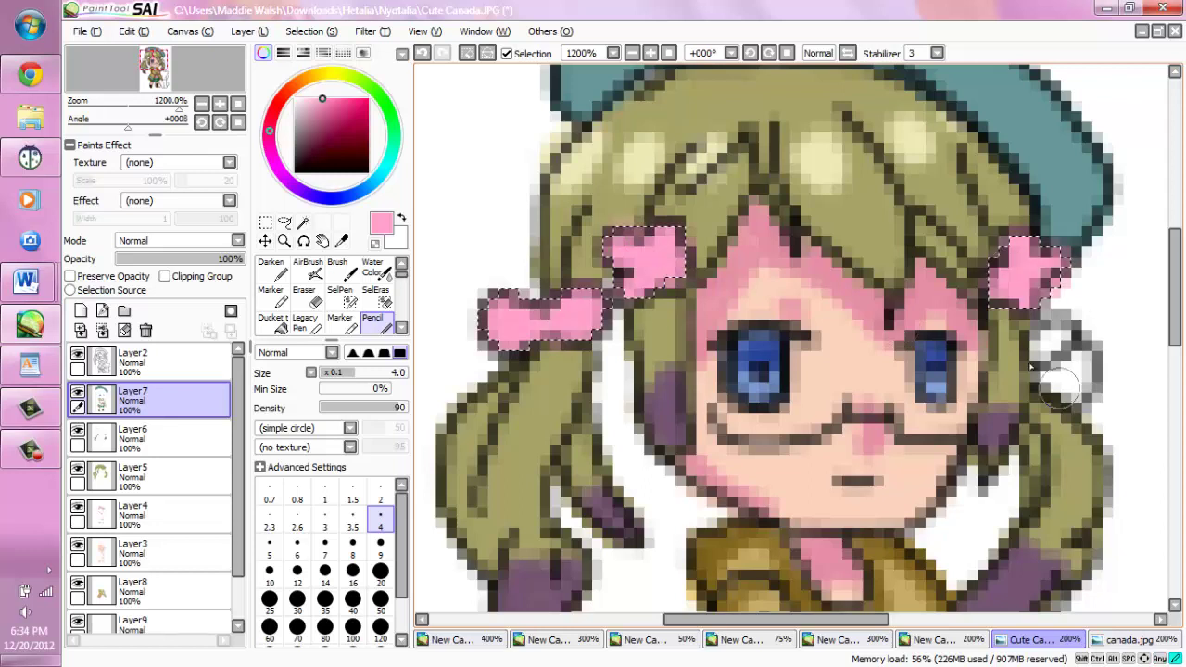
pyautogui.press('e')
# - Mask the round hair ornament below the far bow, fill it with golden yellow, shade it brown with the size 0.8 Pencil and deselect
pyautogui.press('e')
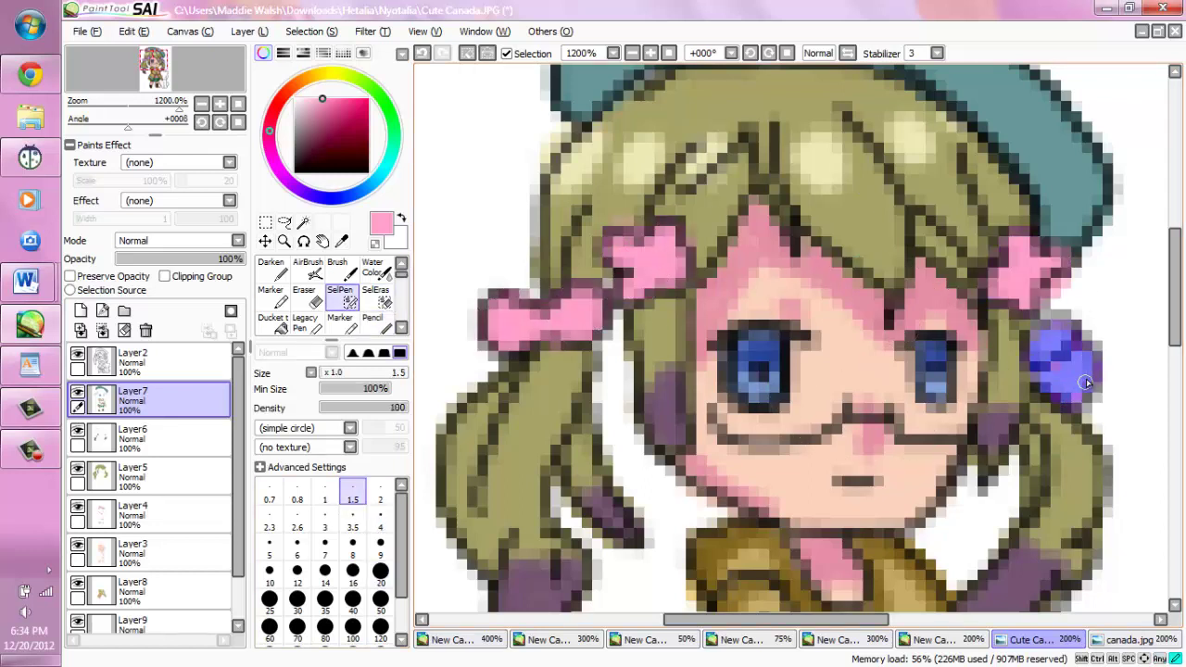
pyautogui.click(372, 322)
pyautogui.click(313, 76)
pyautogui.click(362, 117)
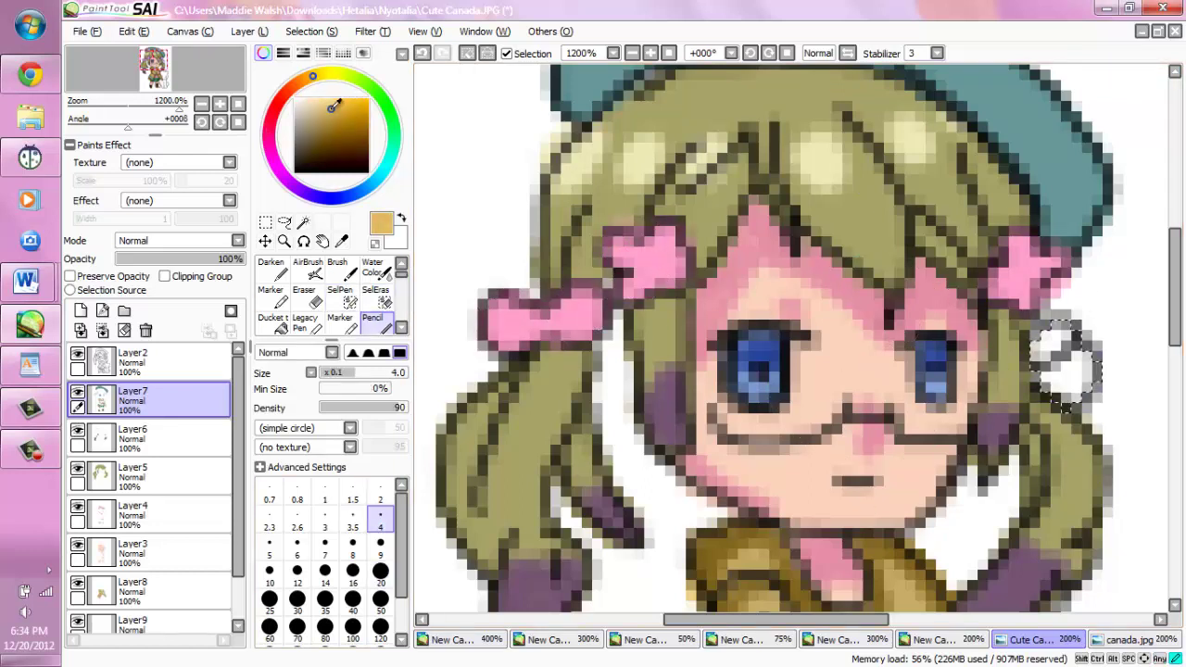
pyautogui.click(337, 110)
pyautogui.moveTo(1056, 335); pyautogui.dragTo(1063, 405)
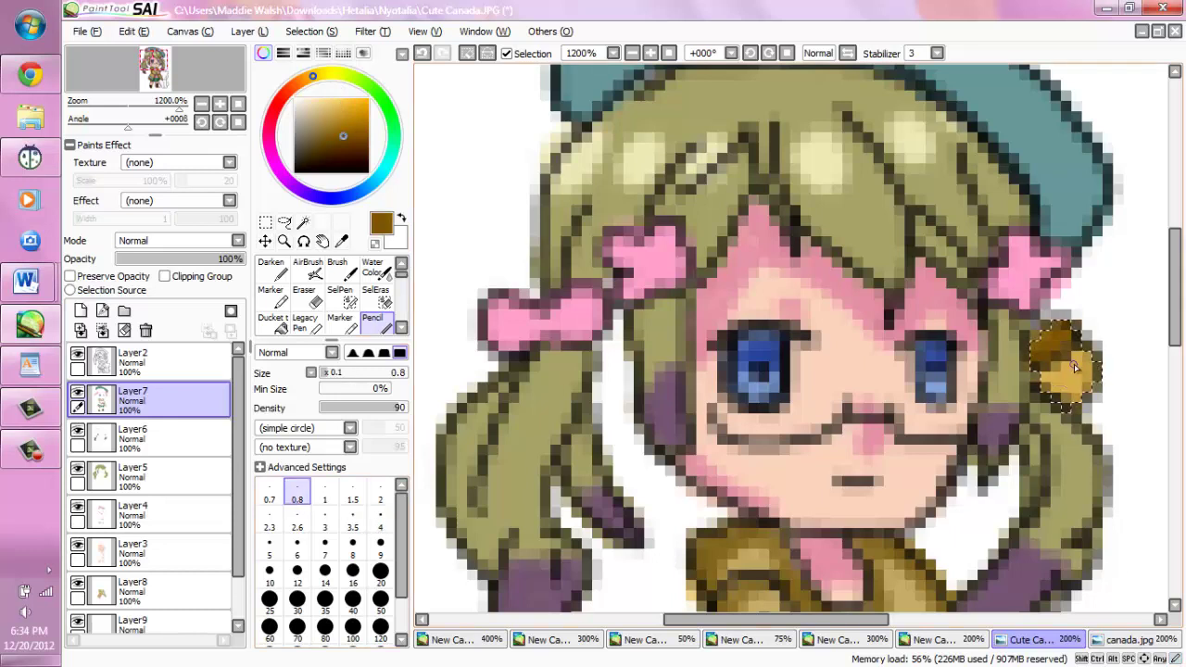
pyautogui.hotkey('ctrl', 'd')
# - Shade the hair bows in deep pink with the size 0.8 Pencil
pyautogui.scroll(1, 1164, 278)
pyautogui.click(341, 241)
pyautogui.click(341, 111)
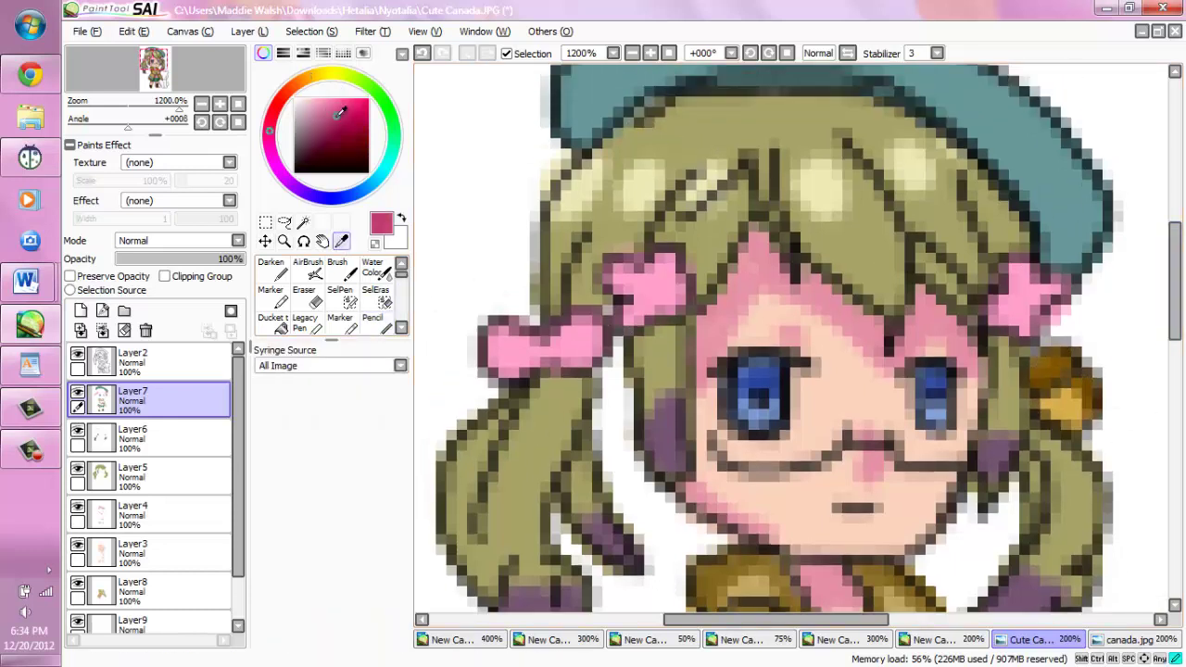
pyautogui.click(345, 120)
pyautogui.click(372, 318)
pyautogui.moveTo(490, 326); pyautogui.dragTo(505, 364)
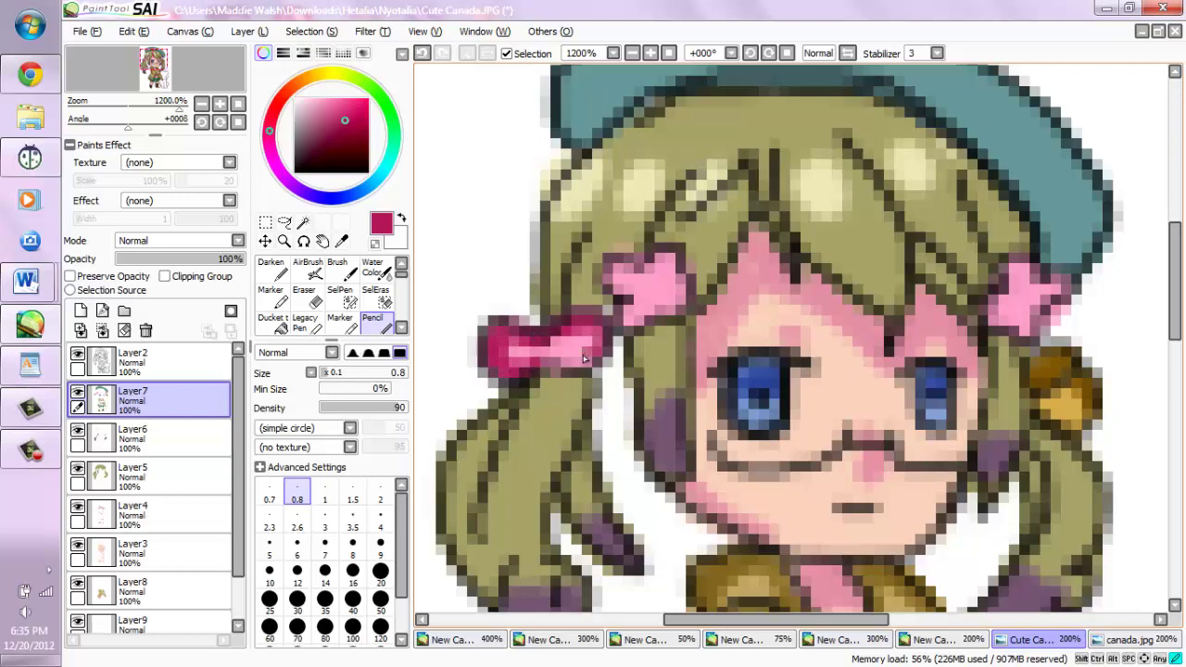
# - Try to shade the hat's edges in dark teal with the size 4 Pencil
pyautogui.scroll(5, 1049, 291)
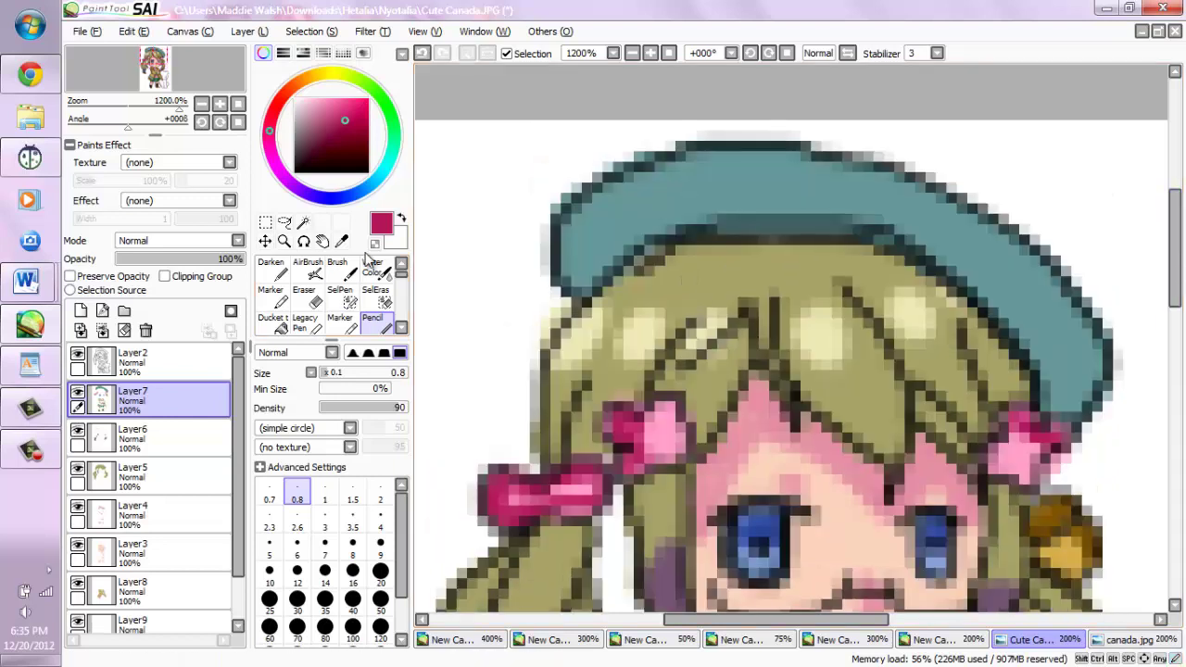
pyautogui.keyDown('alt'); pyautogui.click(704, 223); pyautogui.keyUp('alt')
pyautogui.moveTo(571, 264)
pyautogui.mouseDown()
pyautogui.moveTo(637, 192)
pyautogui.moveTo(799, 164)
pyautogui.moveTo(1010, 255)
pyautogui.moveTo(1051, 421)
pyautogui.moveTo(1073, 318)
pyautogui.moveTo(874, 191)
pyautogui.moveTo(633, 217)
pyautogui.mouseUp()
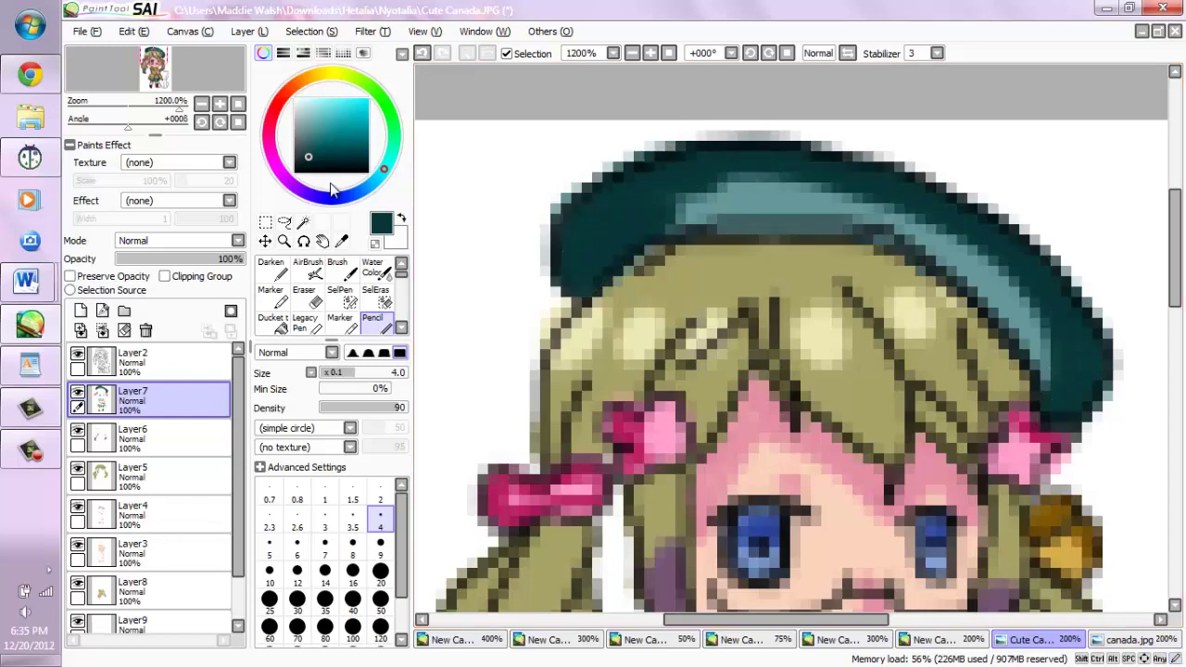
pyautogui.hotkey('ctrl', '-')
pyautogui.hotkey('ctrl', '-')
pyautogui.hotkey('ctrl', '-')
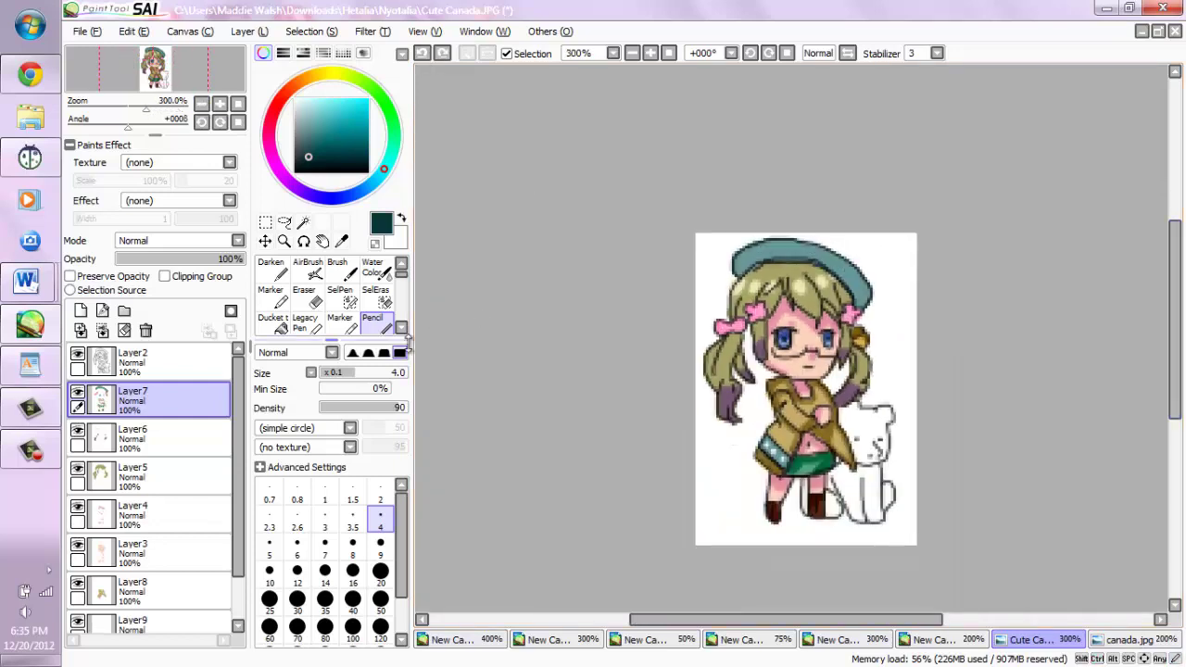
# - Switch to Chrome and search Google Images for "canada's bear hetalia" in a new tab
pyautogui.click(29, 74)
pyautogui.hotkey('ctrl', 't')
pyautogui.click(939, 370)
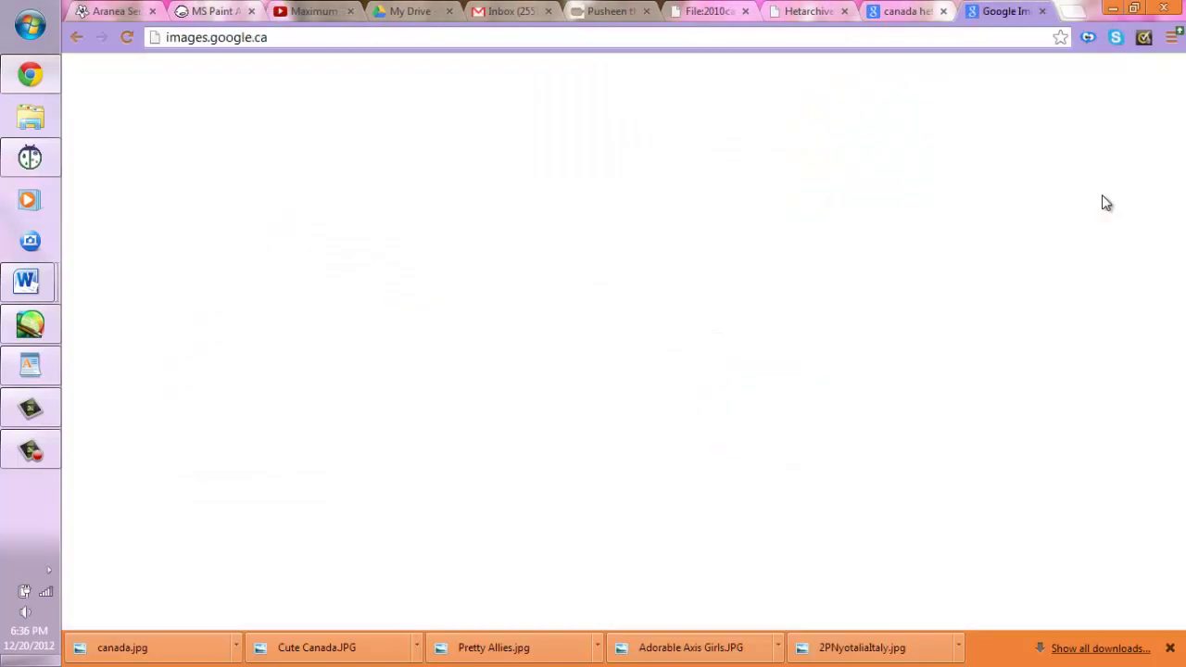
pyautogui.write("canada's bear hetalia")
pyautogui.press('Return')
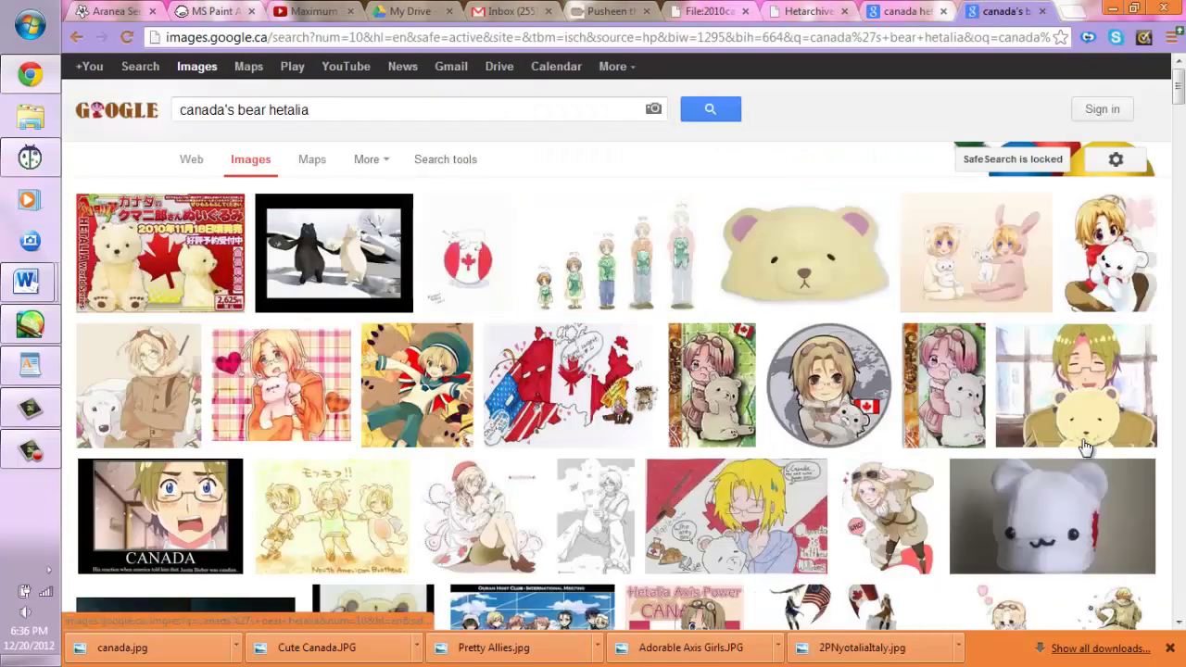
# - Save the picture of Canada holding a yellow bear to the Hetalia folder as "canada with baear"
pyautogui.rightClick(1086, 448)
pyautogui.click(1065, 540)
pyautogui.write('canada with baear')
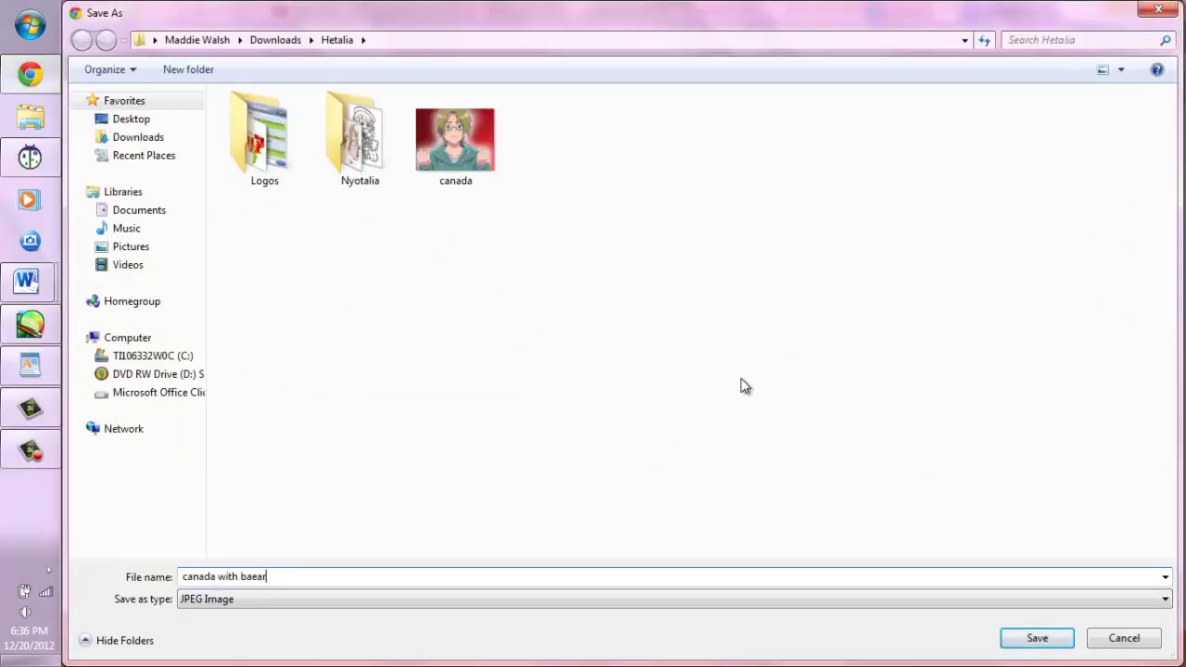
pyautogui.press('Return')
# - Switch to PaintTool SAI, open the saved bear picture, sample the bear's pale yellow and return to the Cute Canada drawing
pyautogui.hotkey('alt', 'Tab')
pyautogui.click(92, 34)
pyautogui.click(99, 69)
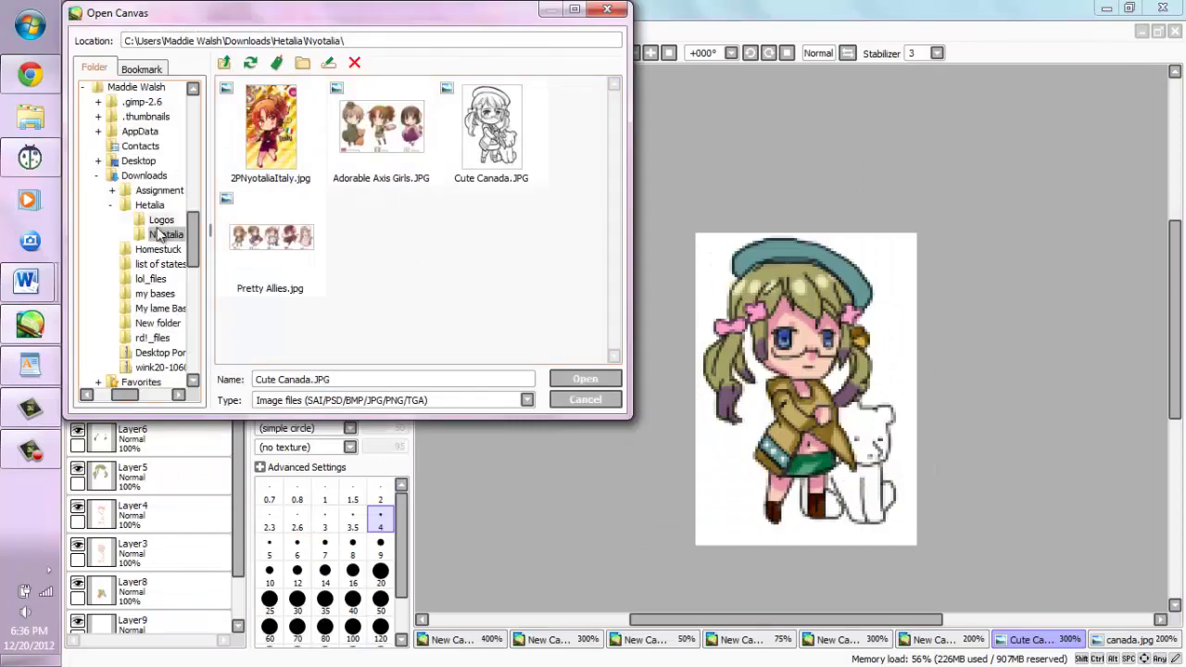
pyautogui.doubleClick(491, 125)
pyautogui.click(963, 639)
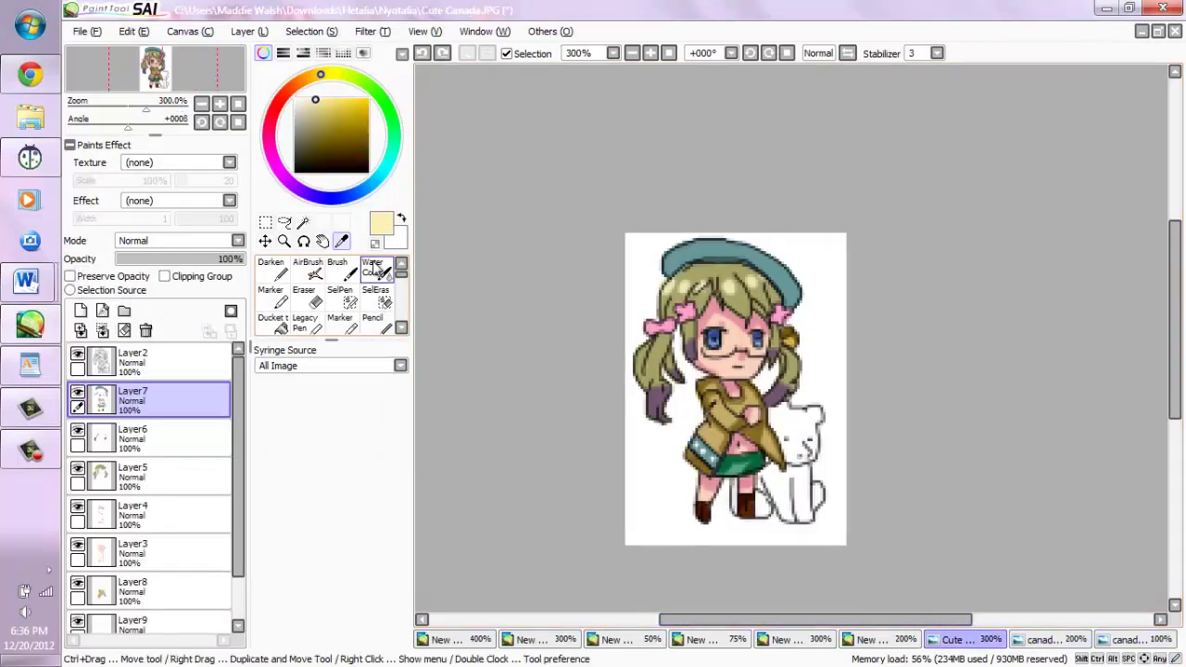
# - Add a new layer for the bear and move it between the jacket's layer and the skirt's layer
pyautogui.click(285, 241)
pyautogui.click(769, 436)
pyautogui.click(340, 296)
pyautogui.moveTo(685, 186); pyautogui.dragTo(701, 198)
pyautogui.hotkey('ctrl', 'c')
pyautogui.hotkey('ctrl', 'v')
pyautogui.hotkey('ctrl', 'v')
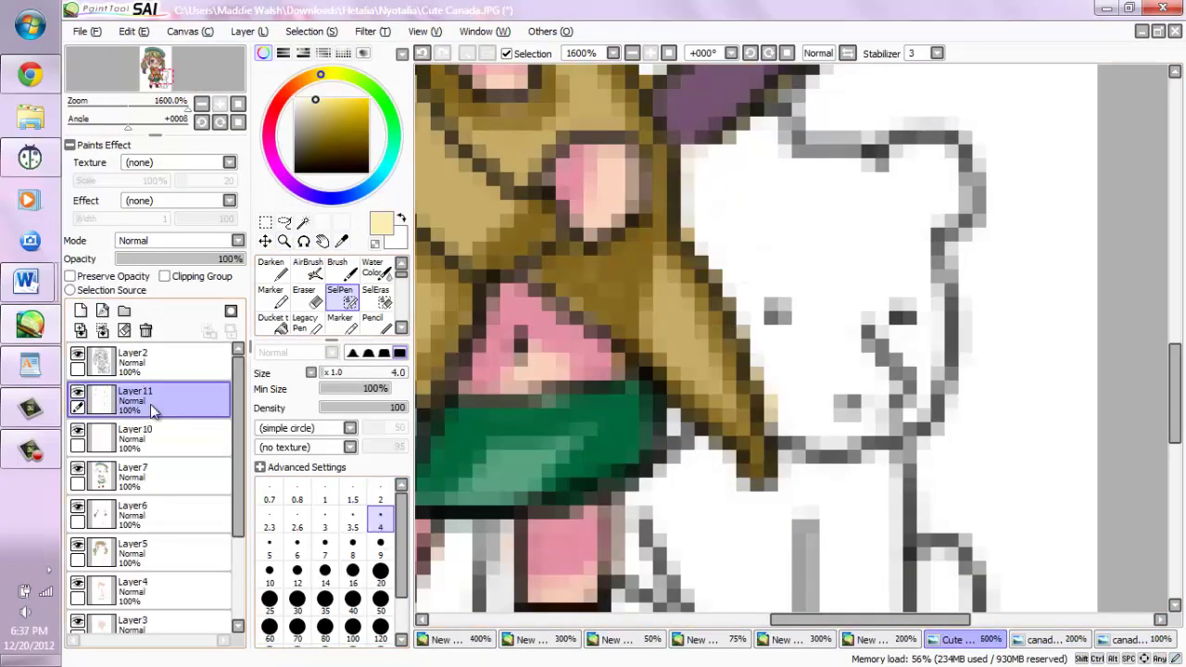
pyautogui.moveTo(153, 410)
pyautogui.mouseDown()
pyautogui.moveTo(199, 627)
pyautogui.moveTo(152, 602)
pyautogui.mouseUp()
# - Mask the bear's head, body, legs and tail with the selection pen and fill them with the sampled pale yellow
pyautogui.moveTo(764, 333)
pyautogui.mouseDown()
pyautogui.moveTo(704, 168)
pyautogui.moveTo(705, 207)
pyautogui.moveTo(798, 162)
pyautogui.moveTo(807, 374)
pyautogui.moveTo(904, 164)
pyautogui.moveTo(926, 161)
pyautogui.moveTo(851, 310)
pyautogui.moveTo(822, 427)
pyautogui.moveTo(763, 347)
pyautogui.moveTo(841, 397)
pyautogui.moveTo(922, 347)
pyautogui.moveTo(906, 194)
pyautogui.moveTo(953, 198)
pyautogui.mouseUp()
pyautogui.scroll(-5, 953, 198)
pyautogui.moveTo(709, 247)
pyautogui.mouseDown()
pyautogui.moveTo(650, 495)
pyautogui.moveTo(628, 422)
pyautogui.moveTo(683, 283)
pyautogui.moveTo(779, 524)
pyautogui.moveTo(790, 362)
pyautogui.moveTo(763, 316)
pyautogui.moveTo(830, 279)
pyautogui.moveTo(869, 395)
pyautogui.moveTo(837, 501)
pyautogui.moveTo(887, 417)
pyautogui.moveTo(918, 358)
pyautogui.mouseUp()
pyautogui.moveTo(747, 258)
pyautogui.mouseDown()
pyautogui.moveTo(494, 322)
pyautogui.moveTo(500, 468)
pyautogui.mouseUp()
pyautogui.press('n')
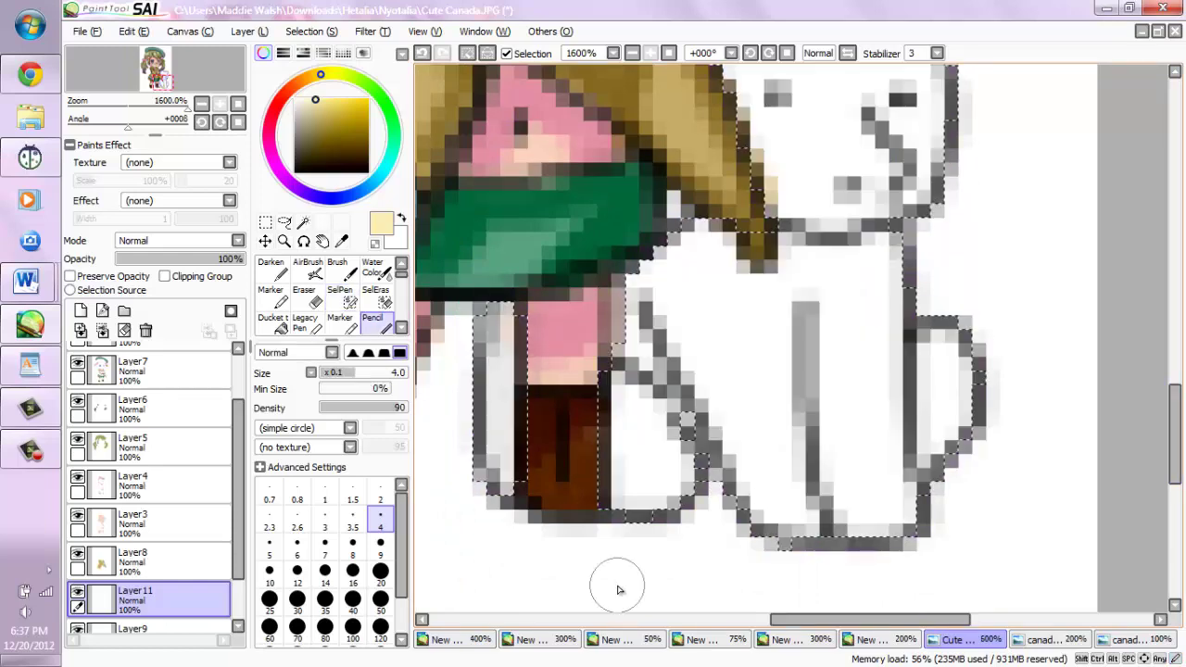
pyautogui.moveTo(639, 324)
pyautogui.mouseDown()
pyautogui.moveTo(729, 410)
pyautogui.moveTo(718, 460)
pyautogui.mouseUp()
pyautogui.scroll(5, 719, 461)
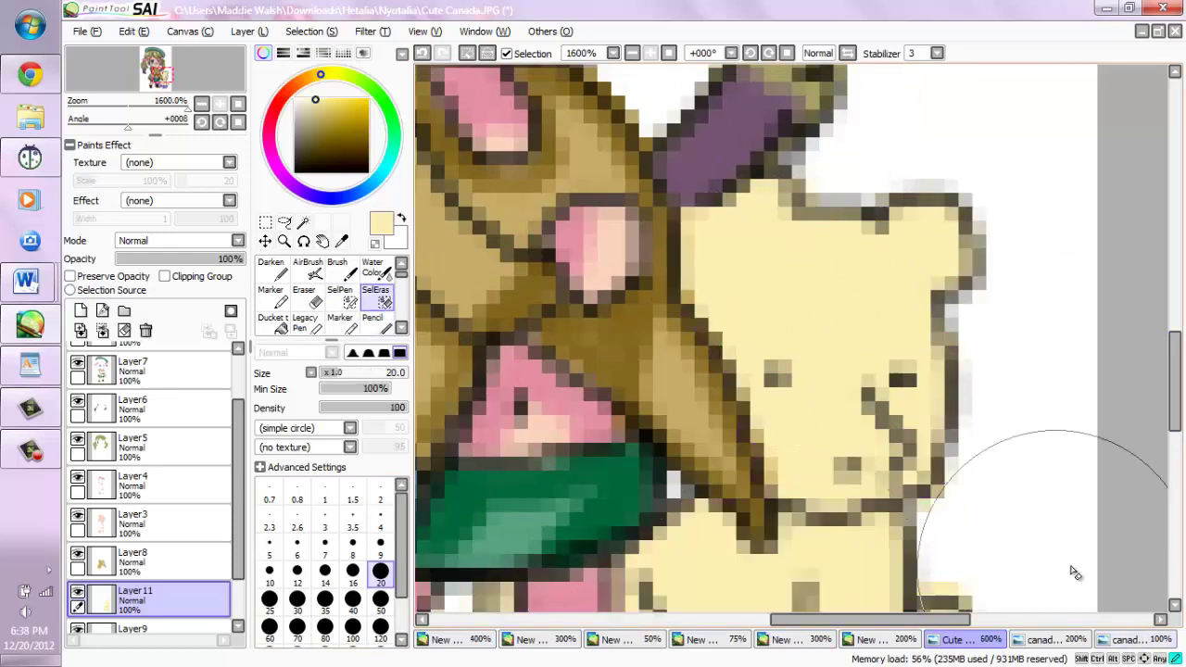
pyautogui.scroll(-5, 1072, 569)
# - Sample the mauve of the inner ear from the bear reference picture and paint the drawn bear's inner ear with it
pyautogui.click(1132, 639)
pyautogui.scroll(2, 859, 482)
pyautogui.click(341, 241)
pyautogui.click(667, 392)
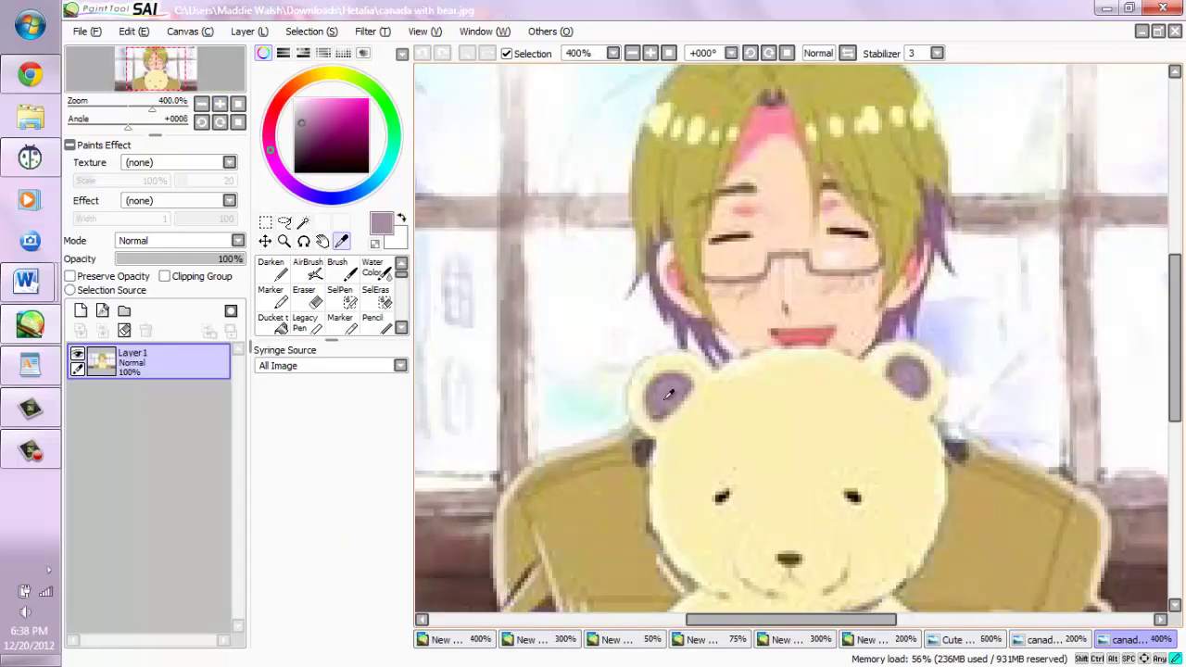
pyautogui.scroll(3, 667, 392)
pyautogui.click(958, 639)
pyautogui.moveTo(1178, 384); pyautogui.dragTo(1177, 361)
pyautogui.press('n')
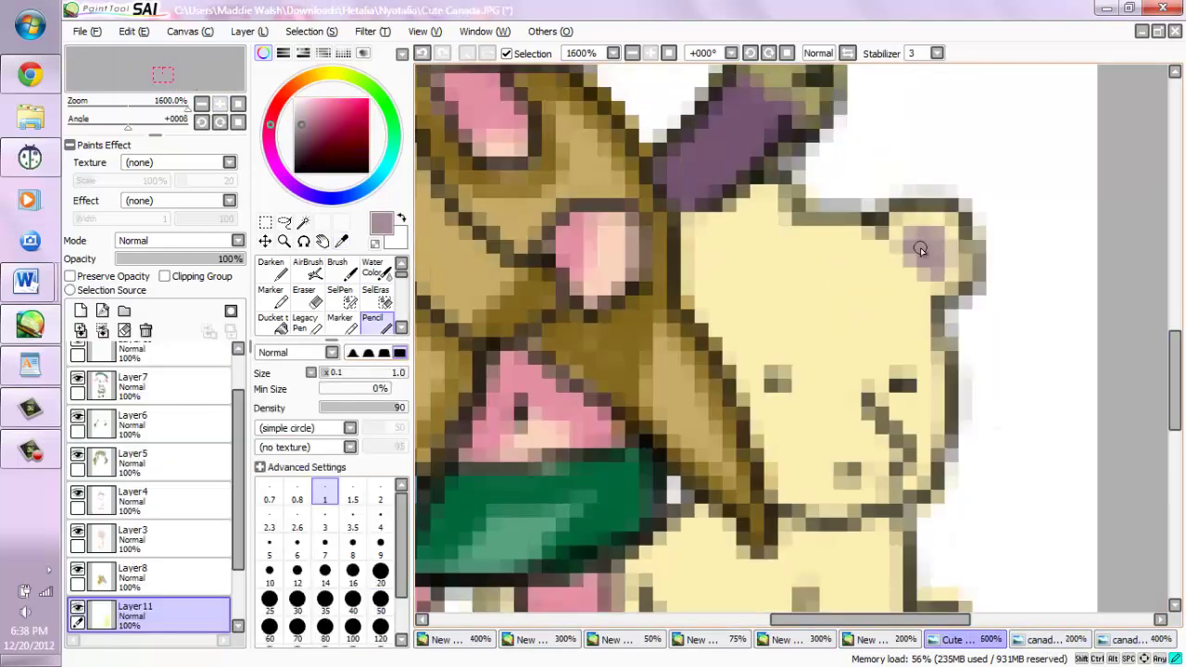
# - Sample a greyish beige shadow colour from the reference picture and shade the top of the bear's head and its muzzle
pyautogui.click(1116, 639)
pyautogui.keyDown('alt'); pyautogui.click(741, 417); pyautogui.keyUp('alt')
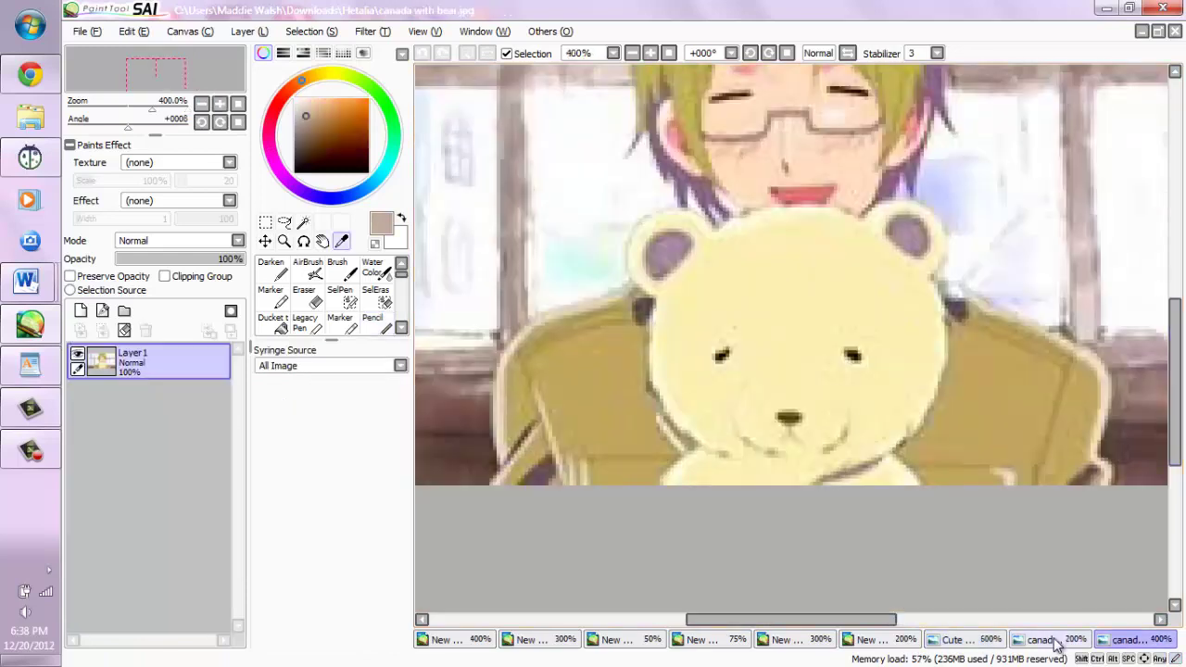
pyautogui.click(963, 639)
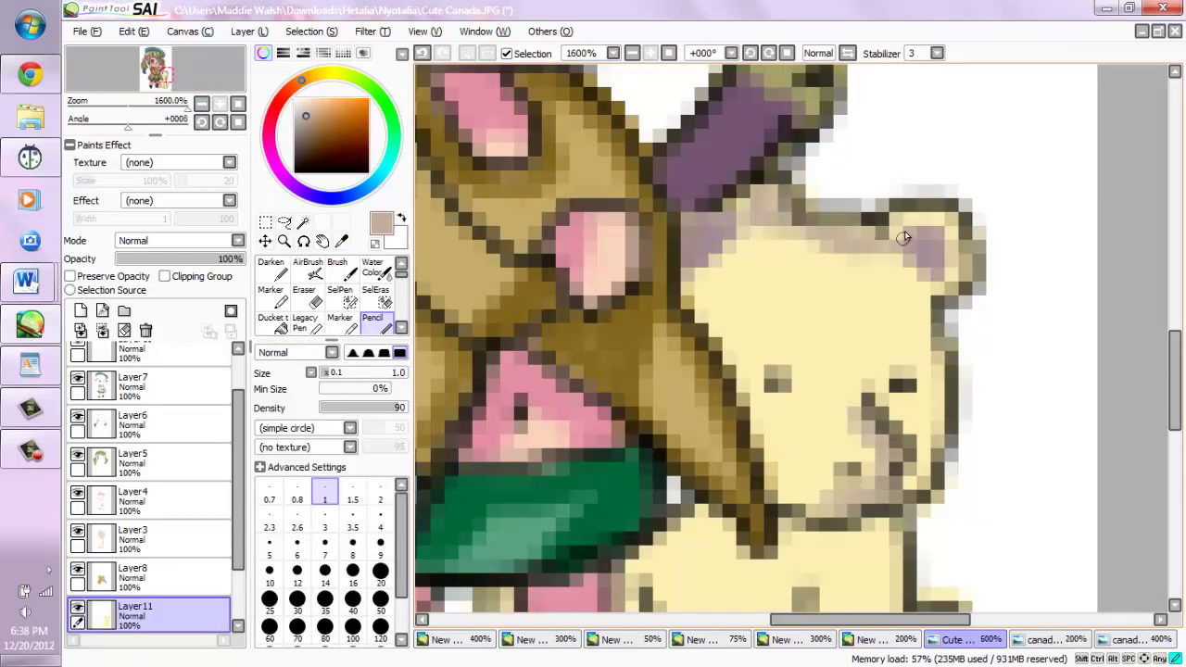
pyautogui.scroll(-3, 904, 238)
# - Shade the bear's legs, hind paws, tail and the area under its head with the greyish beige
pyautogui.moveTo(831, 298); pyautogui.dragTo(860, 523)
pyautogui.moveTo(651, 380); pyautogui.dragTo(627, 472)
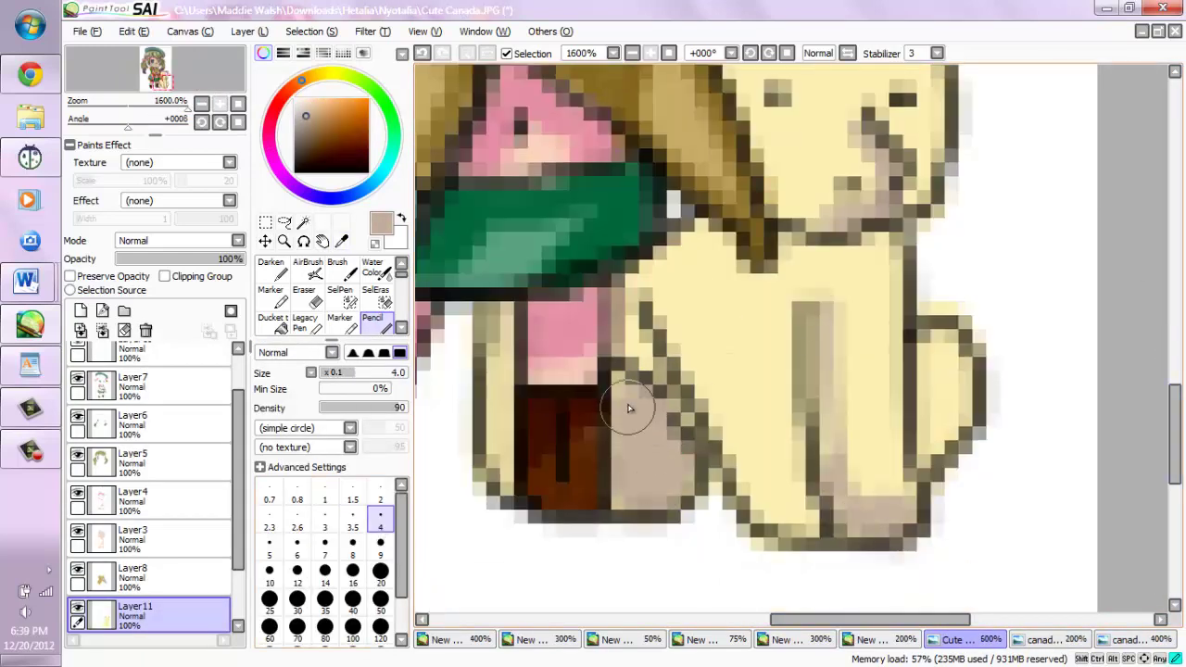
pyautogui.moveTo(486, 310); pyautogui.dragTo(486, 491)
pyautogui.moveTo(935, 333); pyautogui.dragTo(935, 454)
pyautogui.moveTo(686, 278); pyautogui.dragTo(917, 250)
# - Erase stray colour outside the bear's outline on its layer, checking the skirt's layer beneath it
pyautogui.press('e')
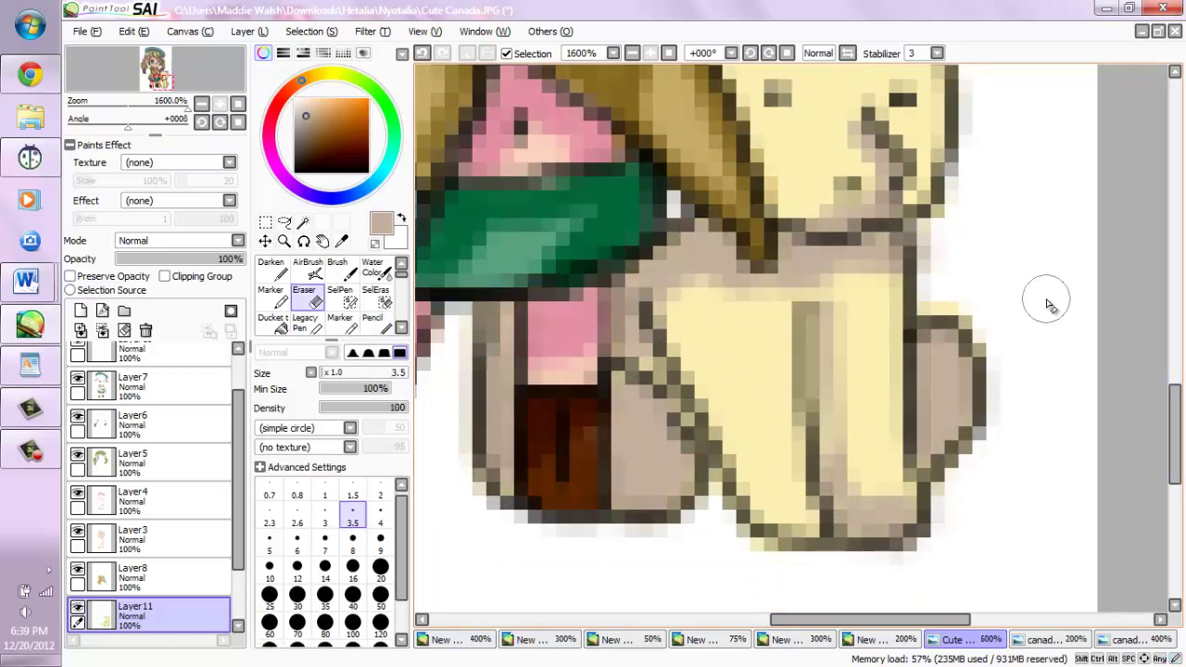
pyautogui.scroll(-2, 153, 482)
pyautogui.click(167, 579)
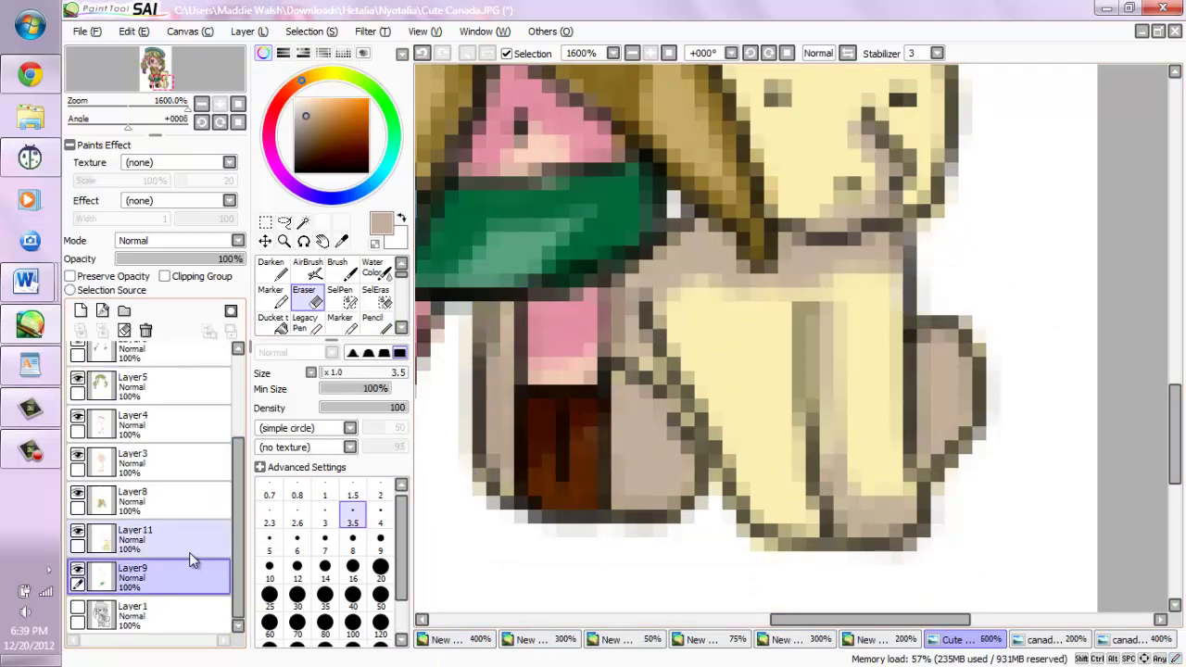
pyautogui.click(77, 569)
pyautogui.click(167, 539)
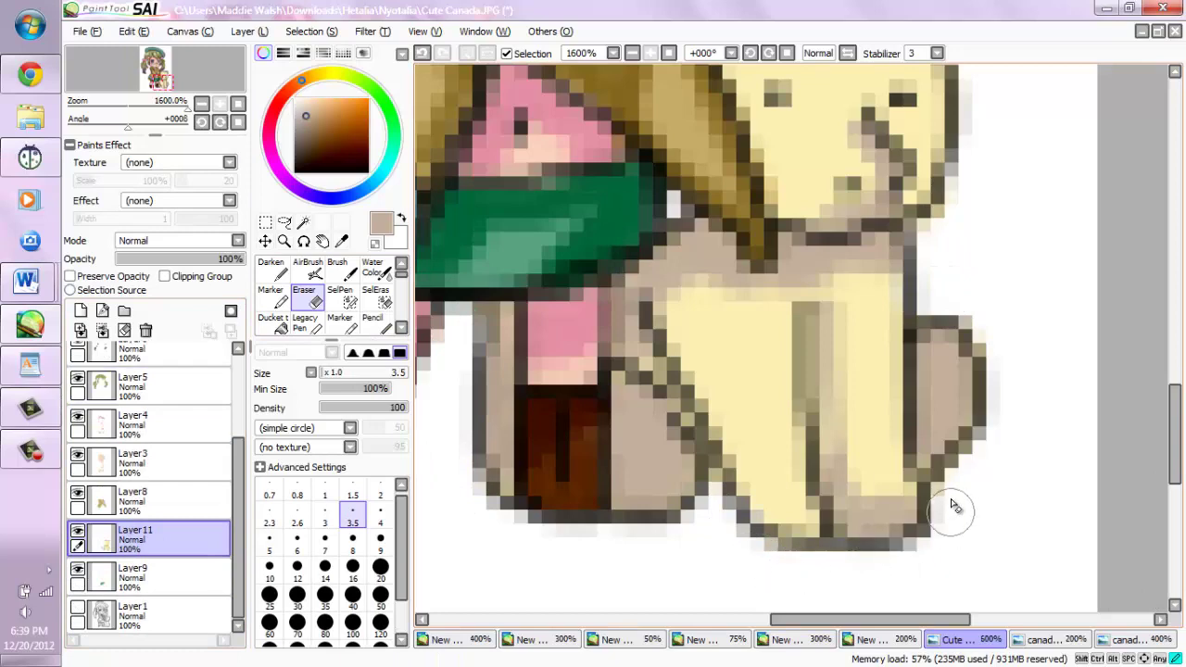
pyautogui.moveTo(1173, 416); pyautogui.dragTo(1174, 338)
# - Erase stray colour outside the outlines of the jacket and the hat on their own layers
pyautogui.click(139, 500)
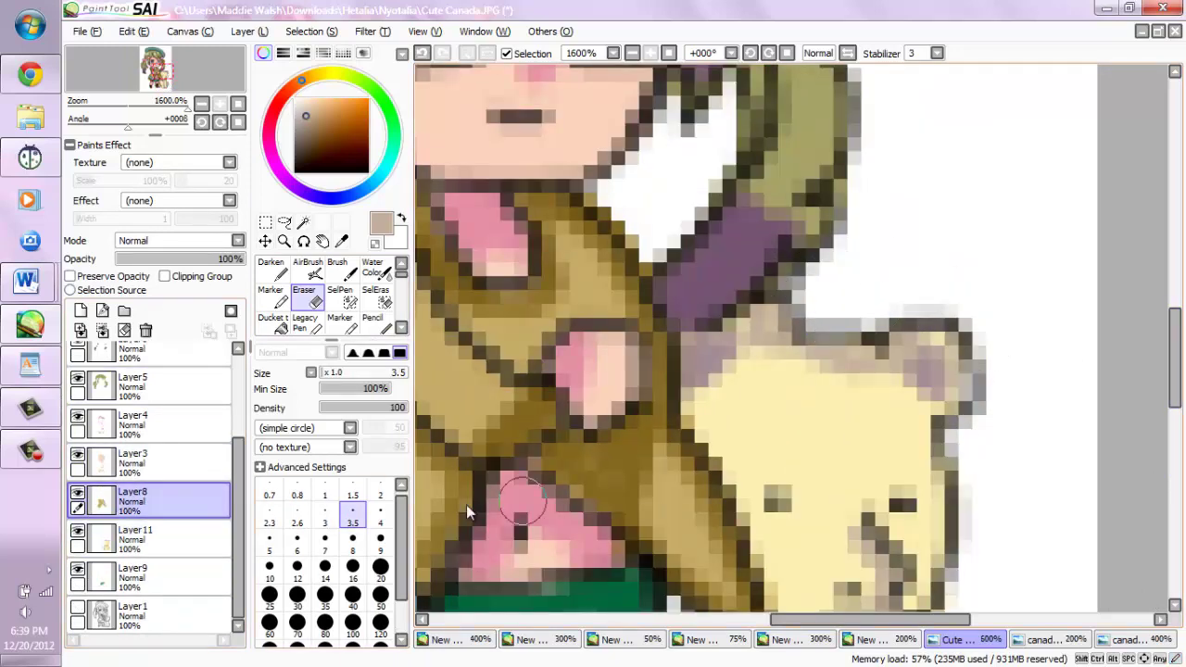
pyautogui.moveTo(435, 519); pyautogui.dragTo(729, 205)
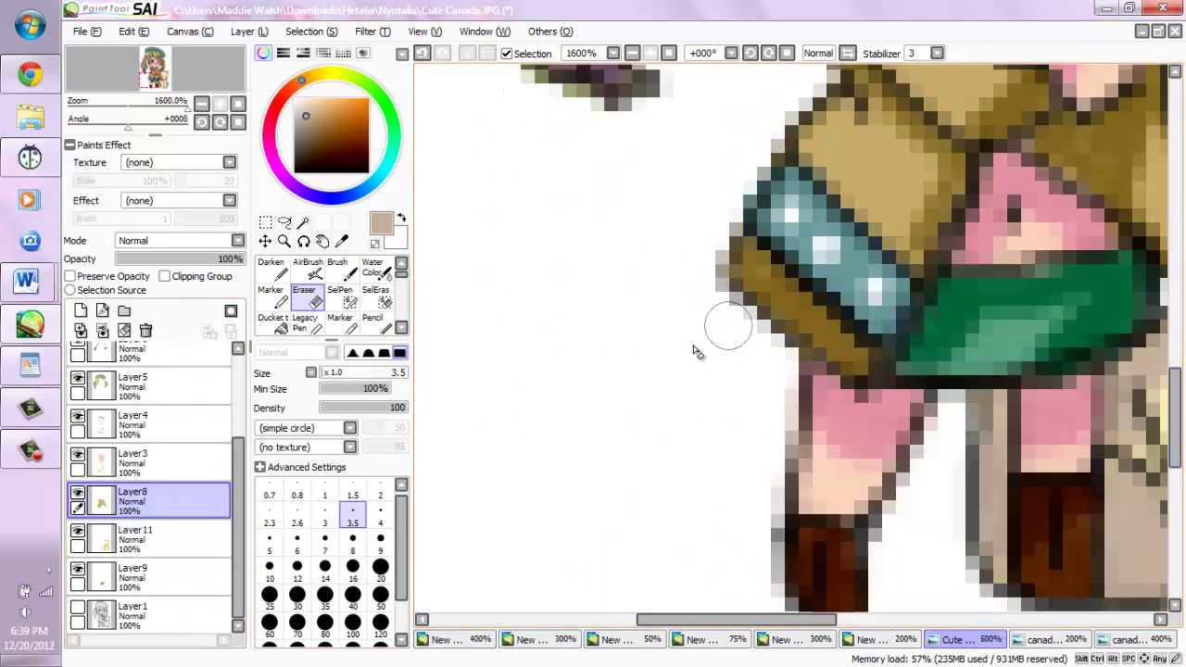
pyautogui.scroll(3, 176, 463)
pyautogui.click(176, 437)
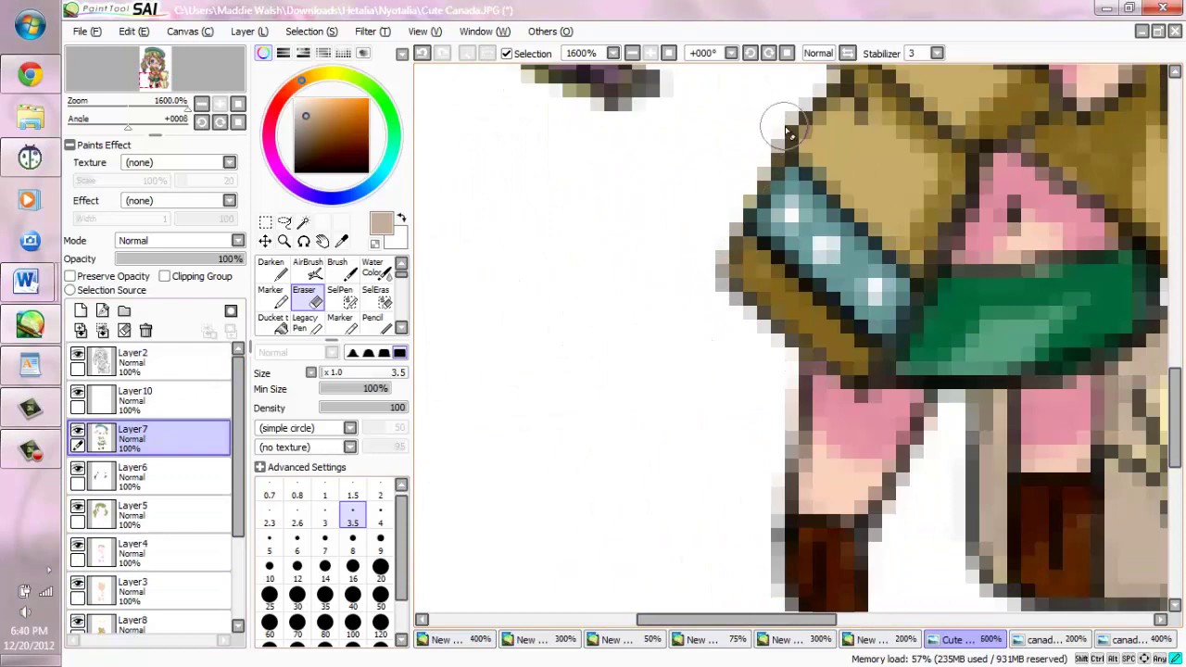
pyautogui.click(202, 103)
pyautogui.click(186, 482)
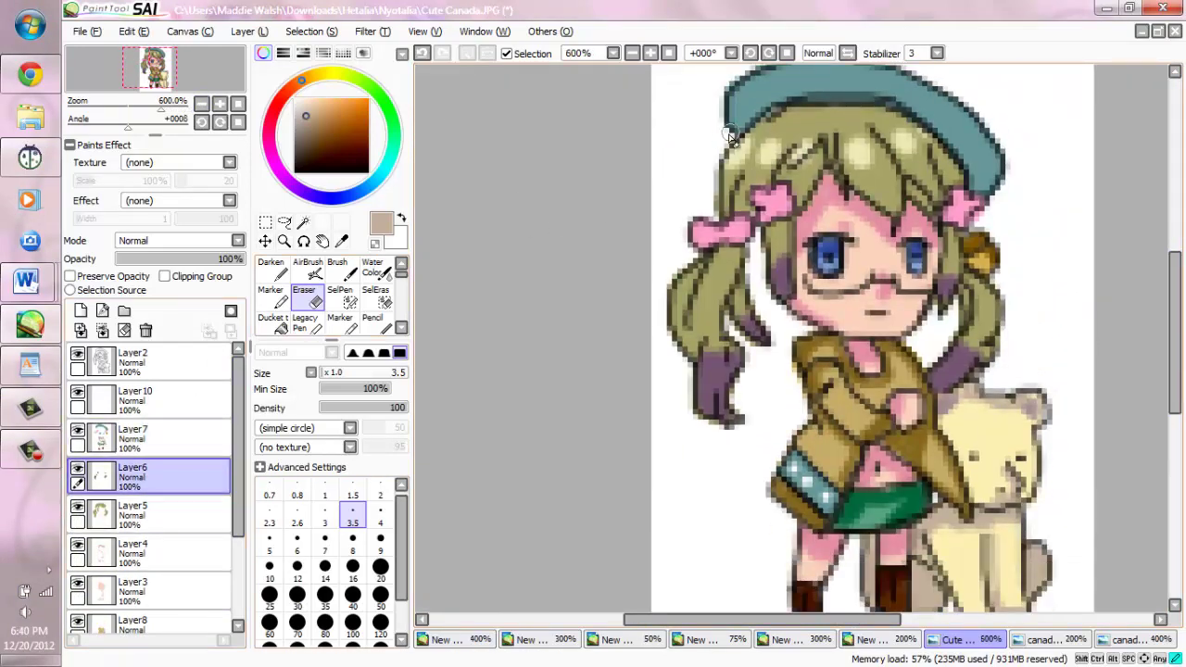
pyautogui.click(167, 437)
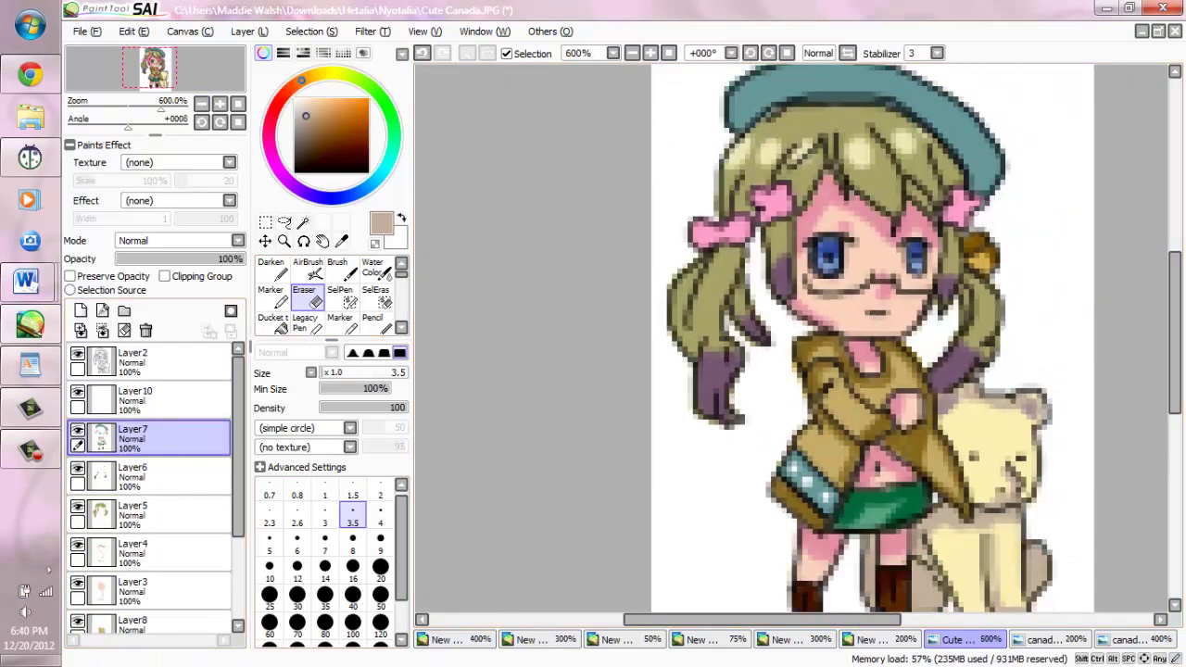
pyautogui.scroll(3, 778, 232)
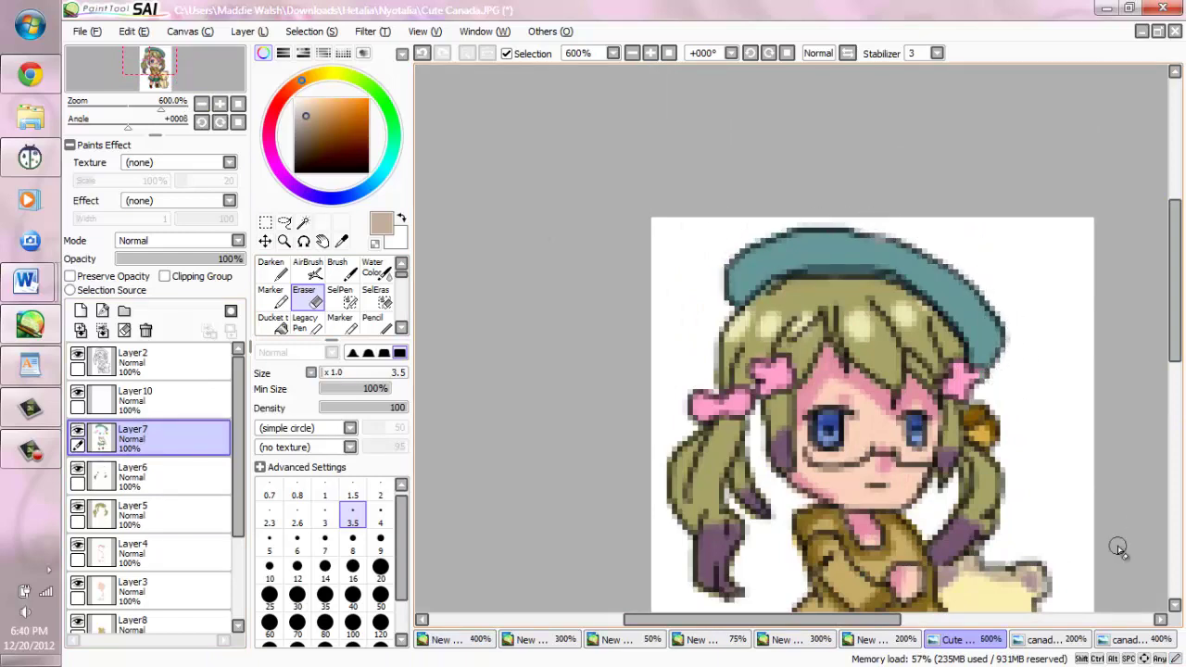
# - Move the empty Layer10 beneath the coloured layers and fill it with bright green as the background
pyautogui.scroll(-5, 1118, 549)
pyautogui.scroll(-3, 212, 463)
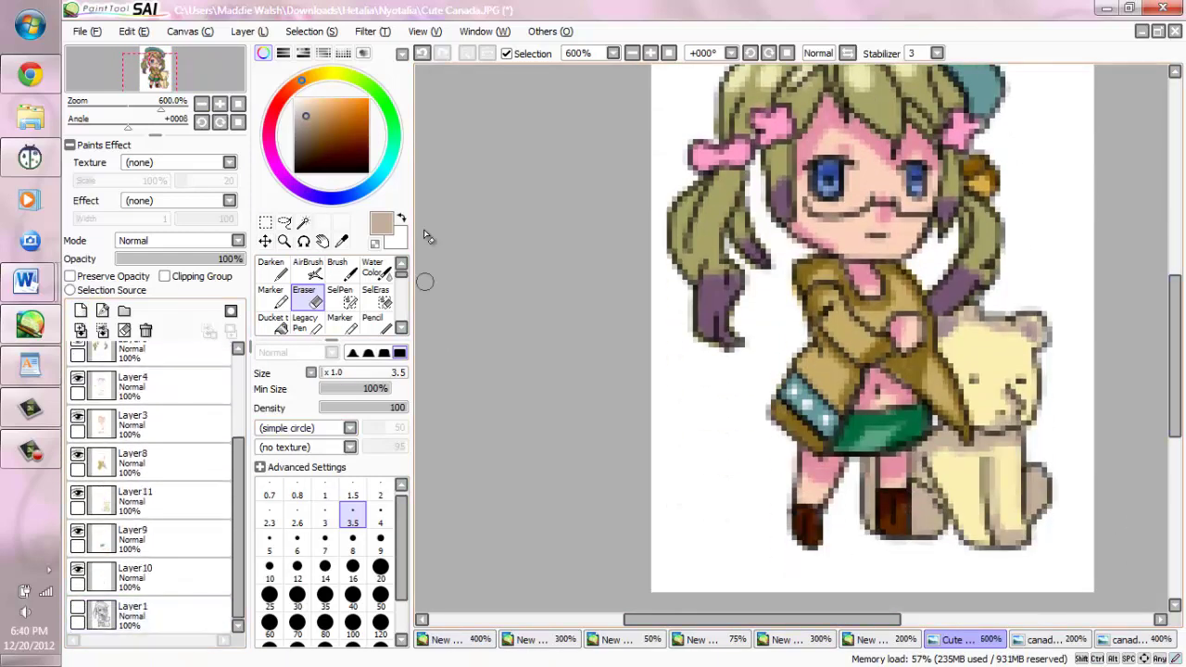
pyautogui.click(357, 98)
pyautogui.click(371, 317)
pyautogui.click(871, 324)
pyautogui.hotkey('ctrl', 'z')
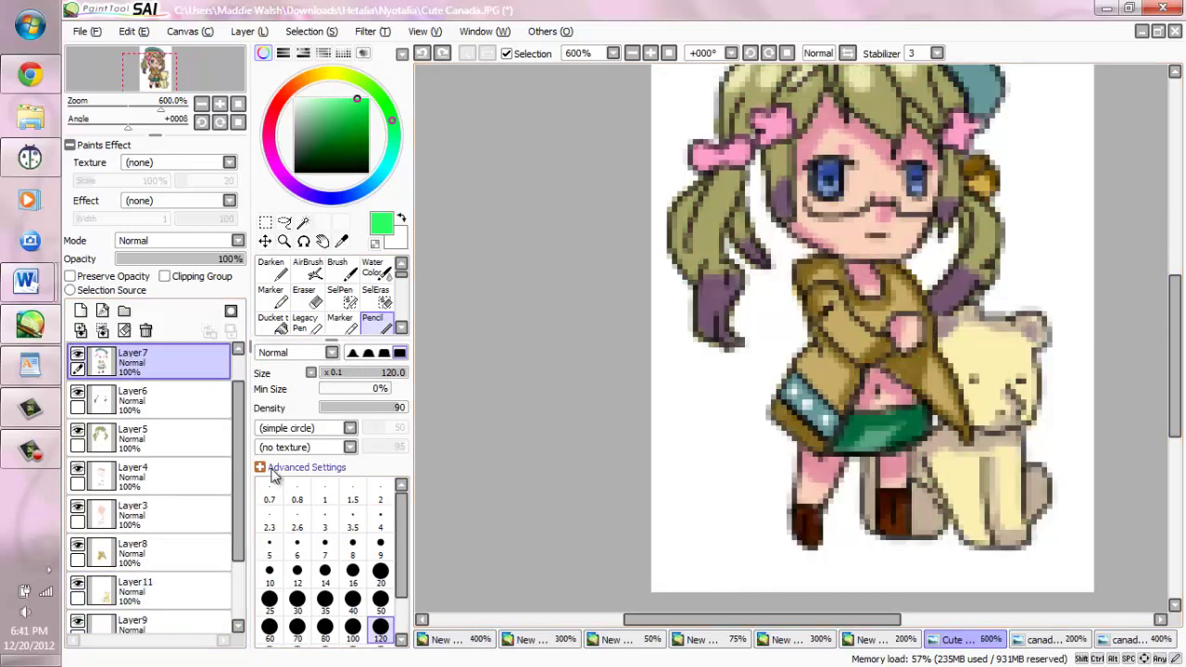
pyautogui.click(148, 576)
pyautogui.click(713, 523)
pyautogui.press('-')
pyautogui.press('-')
# - Blend bright cyan into the lower part of the green background using the Brush at size 350
pyautogui.click(385, 168)
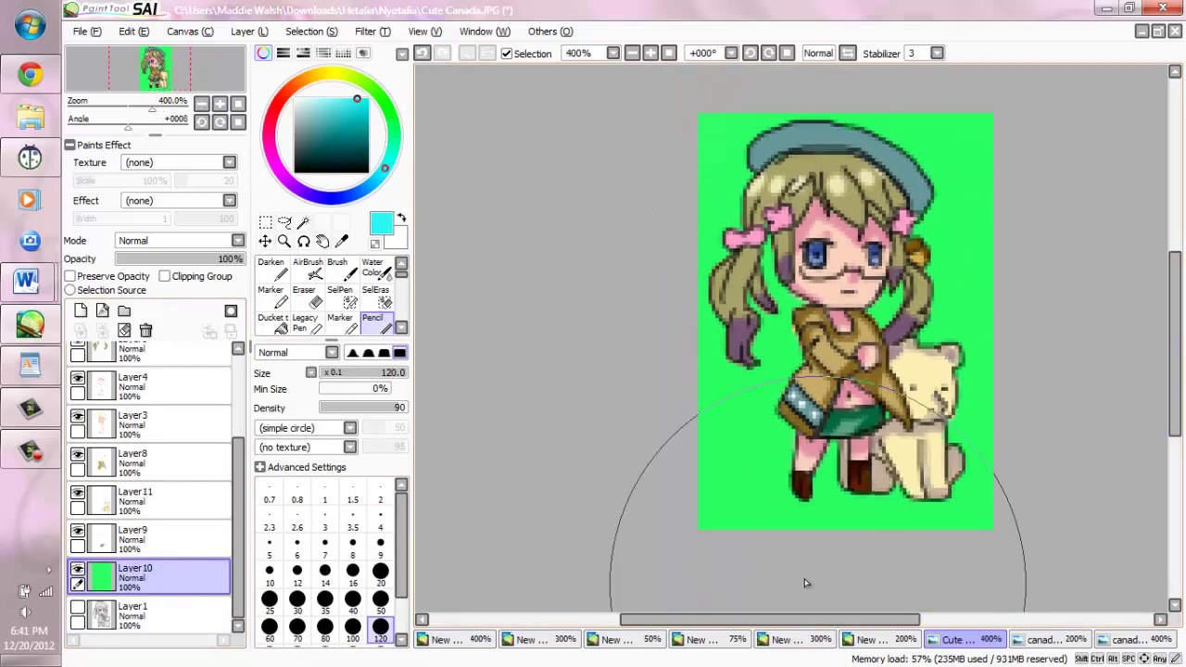
pyautogui.press('b')
pyautogui.moveTo(802, 579)
pyautogui.mouseDown()
pyautogui.moveTo(630, 420)
pyautogui.moveTo(1060, 403)
pyautogui.mouseUp()
pyautogui.press('[')
pyautogui.press('[')
pyautogui.press('[')
pyautogui.press('[')
pyautogui.press('[')
pyautogui.press('[')
pyautogui.press('[')
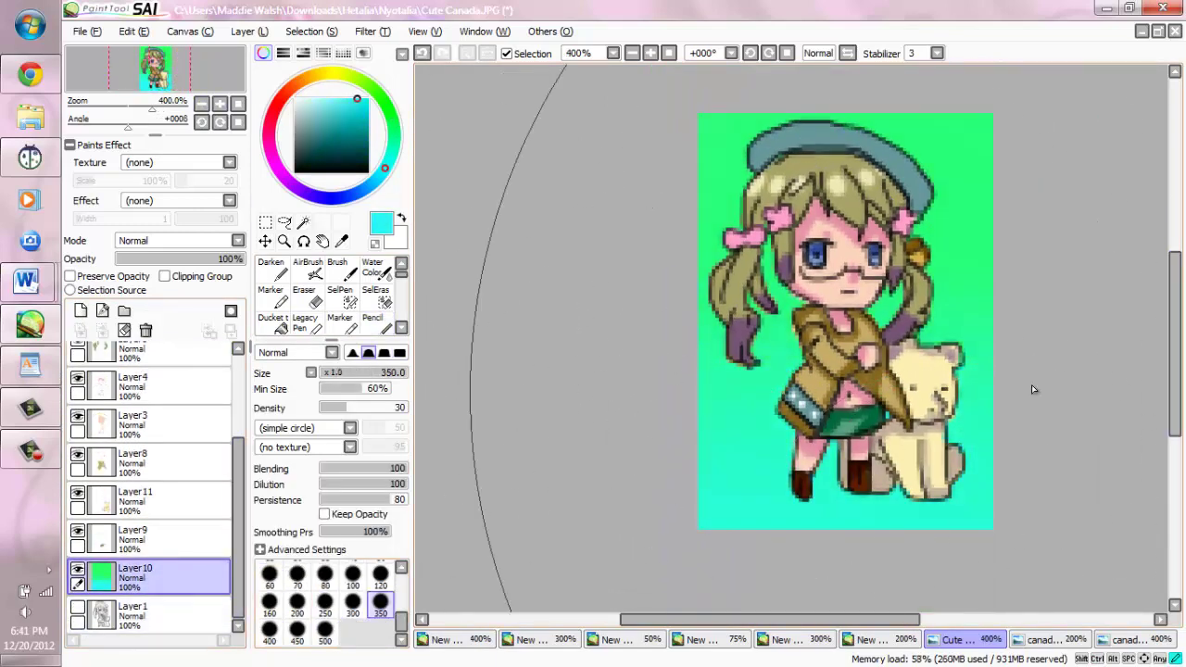
# - Undo the last cyan blending on the background and reduce the Brush size to 160
pyautogui.hotkey('ctrl', 'z')
pyautogui.press('[')
pyautogui.press('[')
pyautogui.press('[')
pyautogui.press('[')
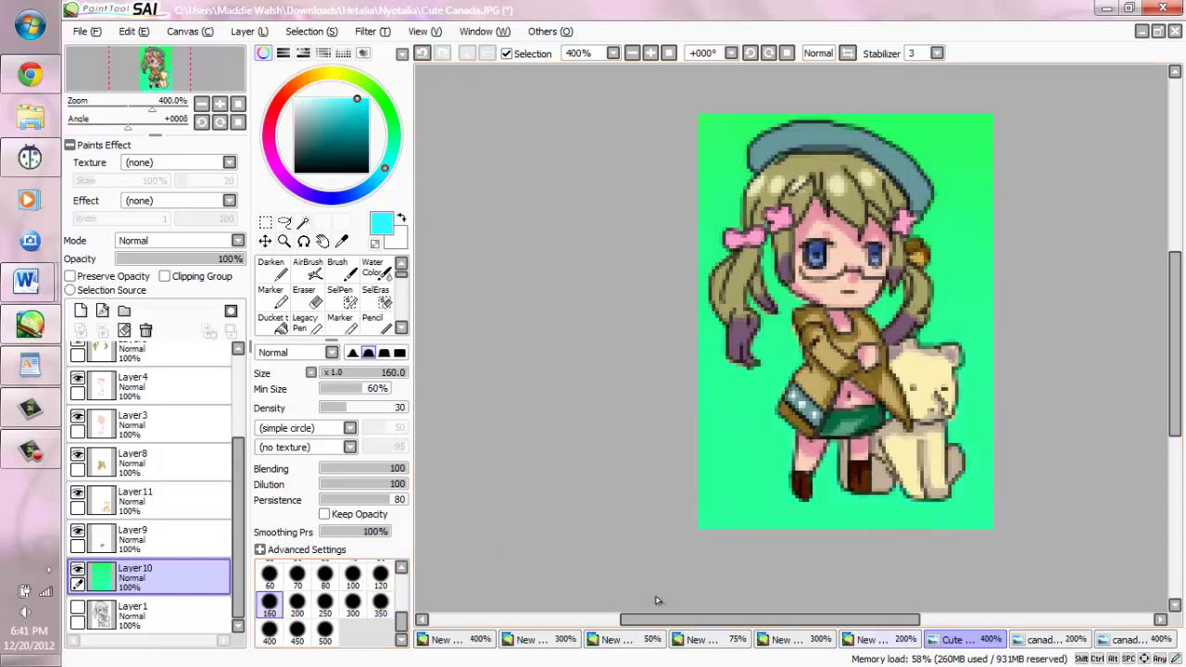
# - Switch to the Pencil at size 20 with a pale green colour for painting on the background
pyautogui.doubleClick(371, 322)
pyautogui.press('Escape')
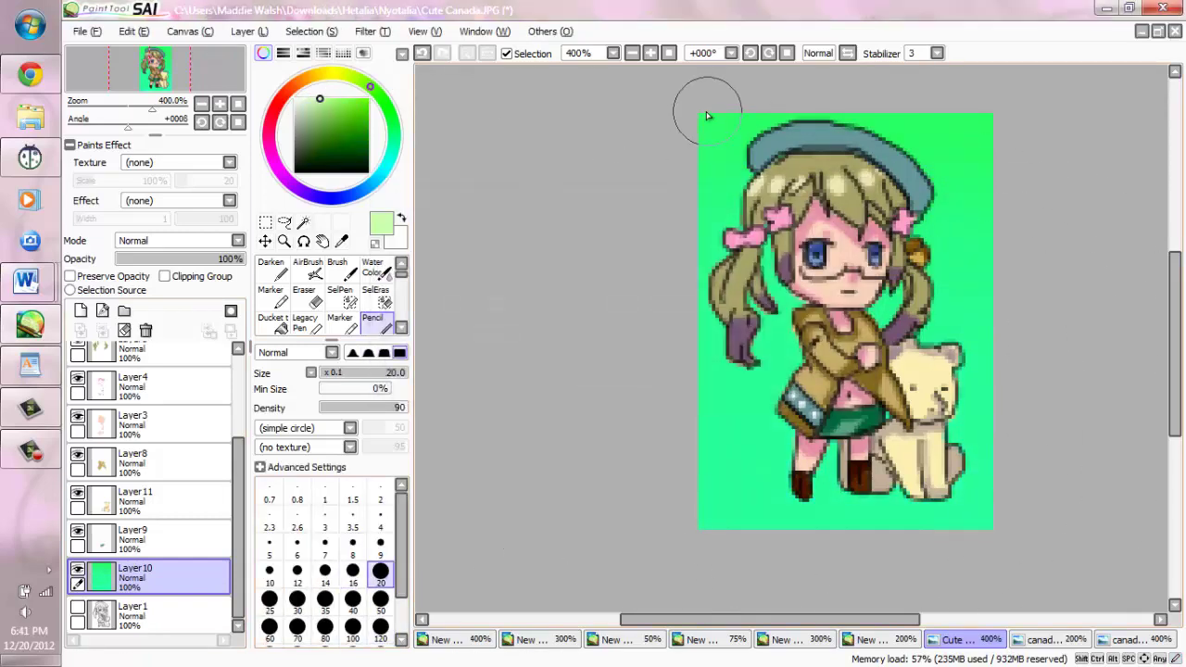